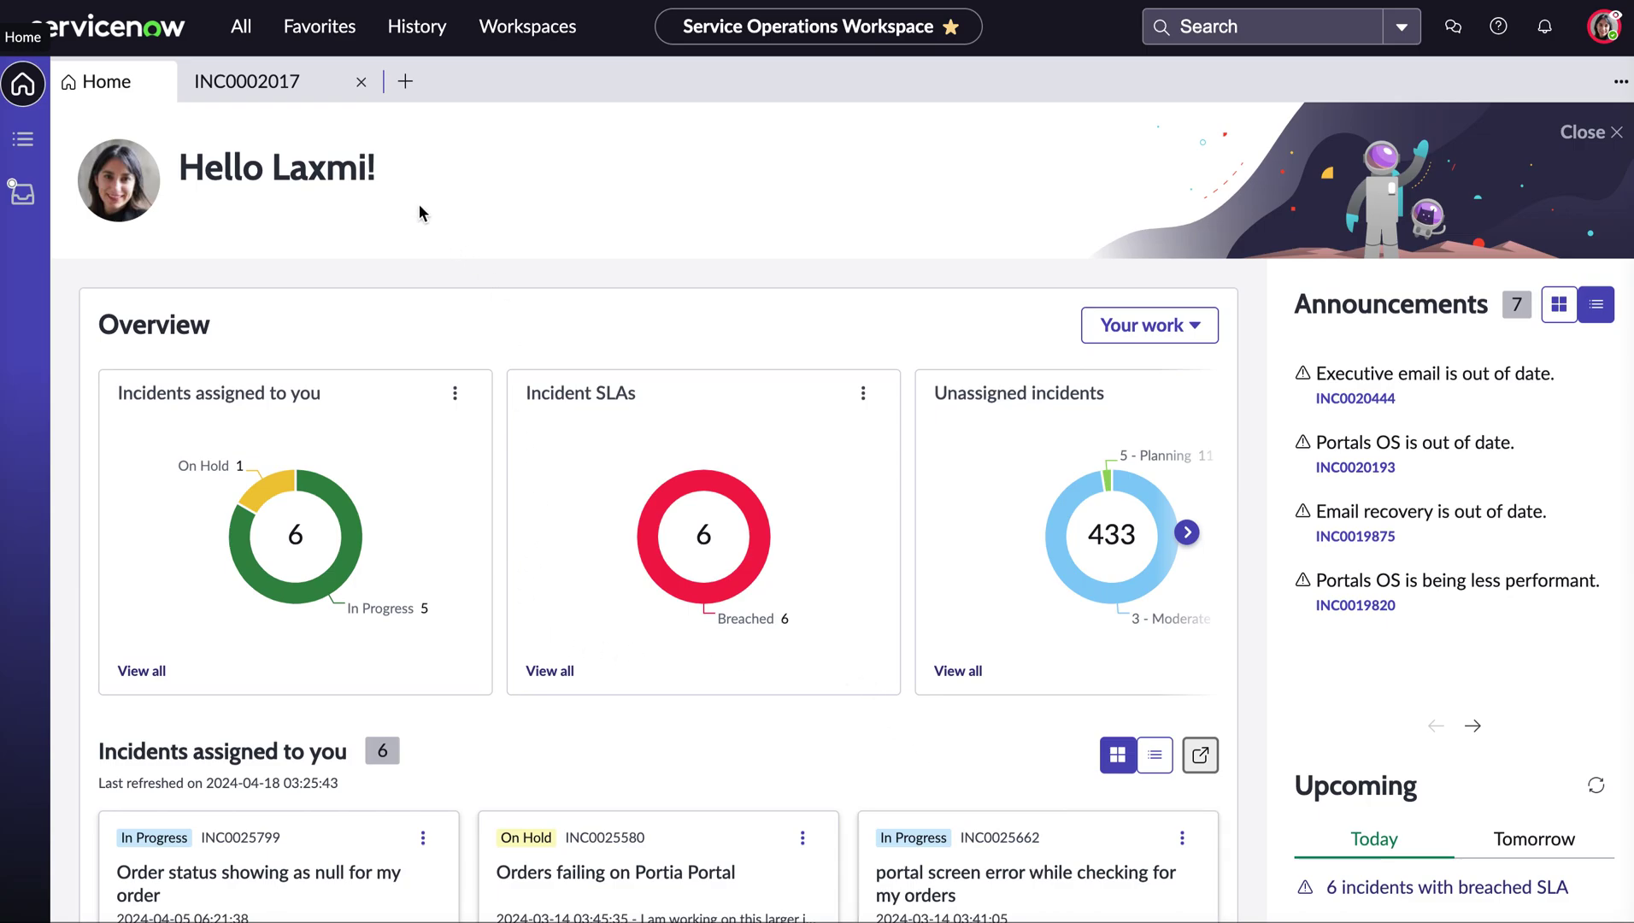
Step: Bring up the INC0002017 'Issue with email' incident and show its full Details form
left_click(290, 82)
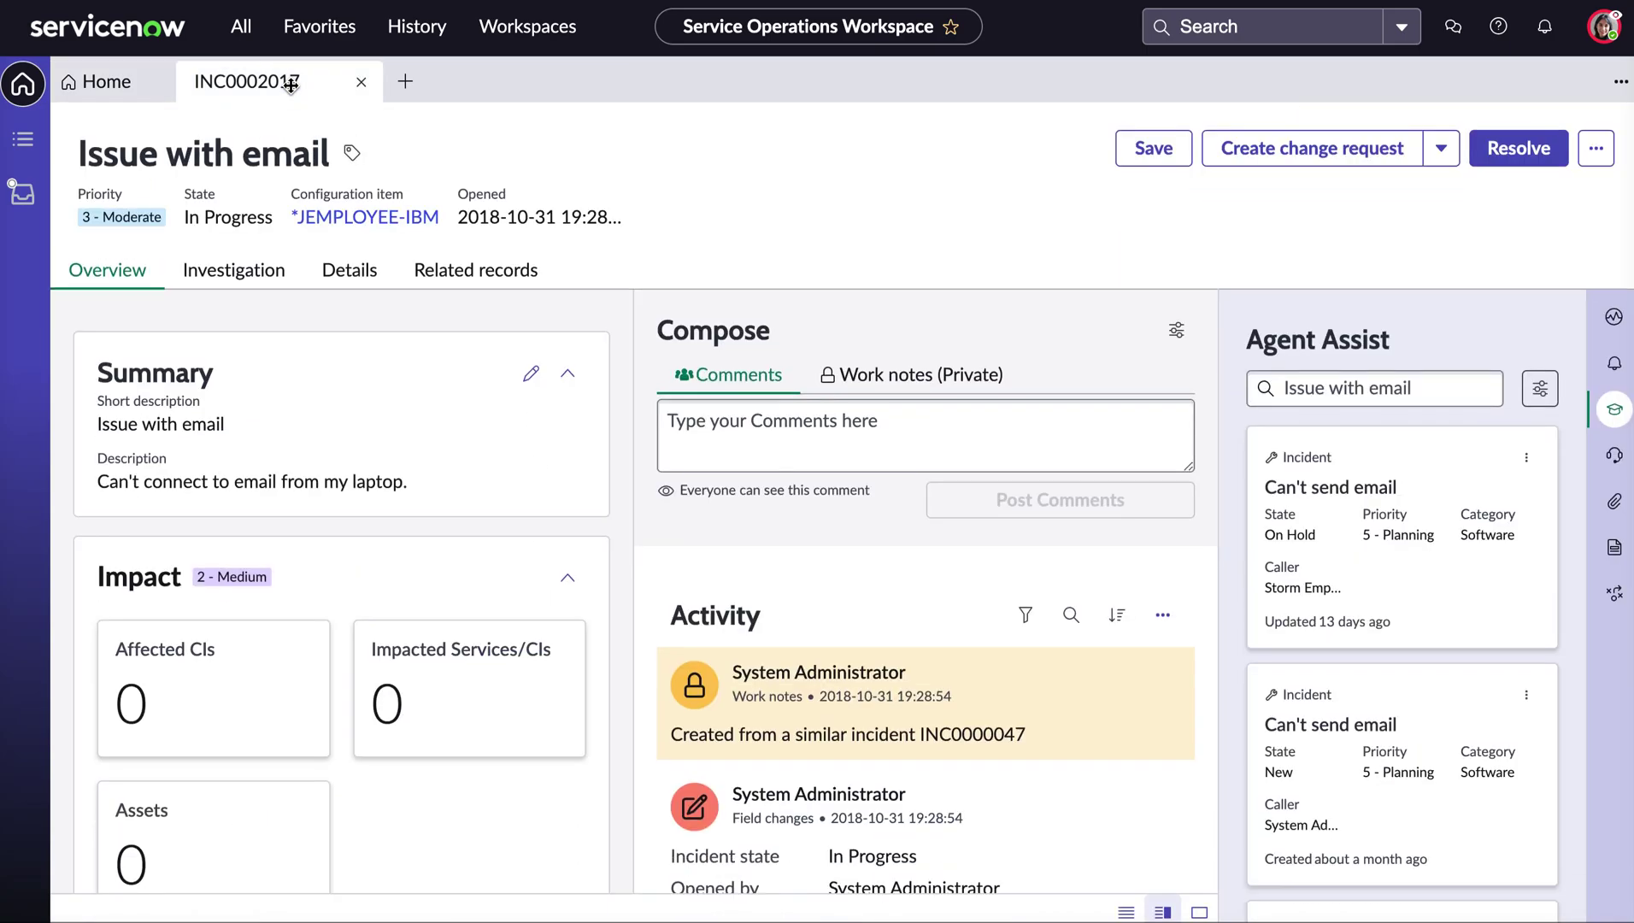
left_click(355, 271)
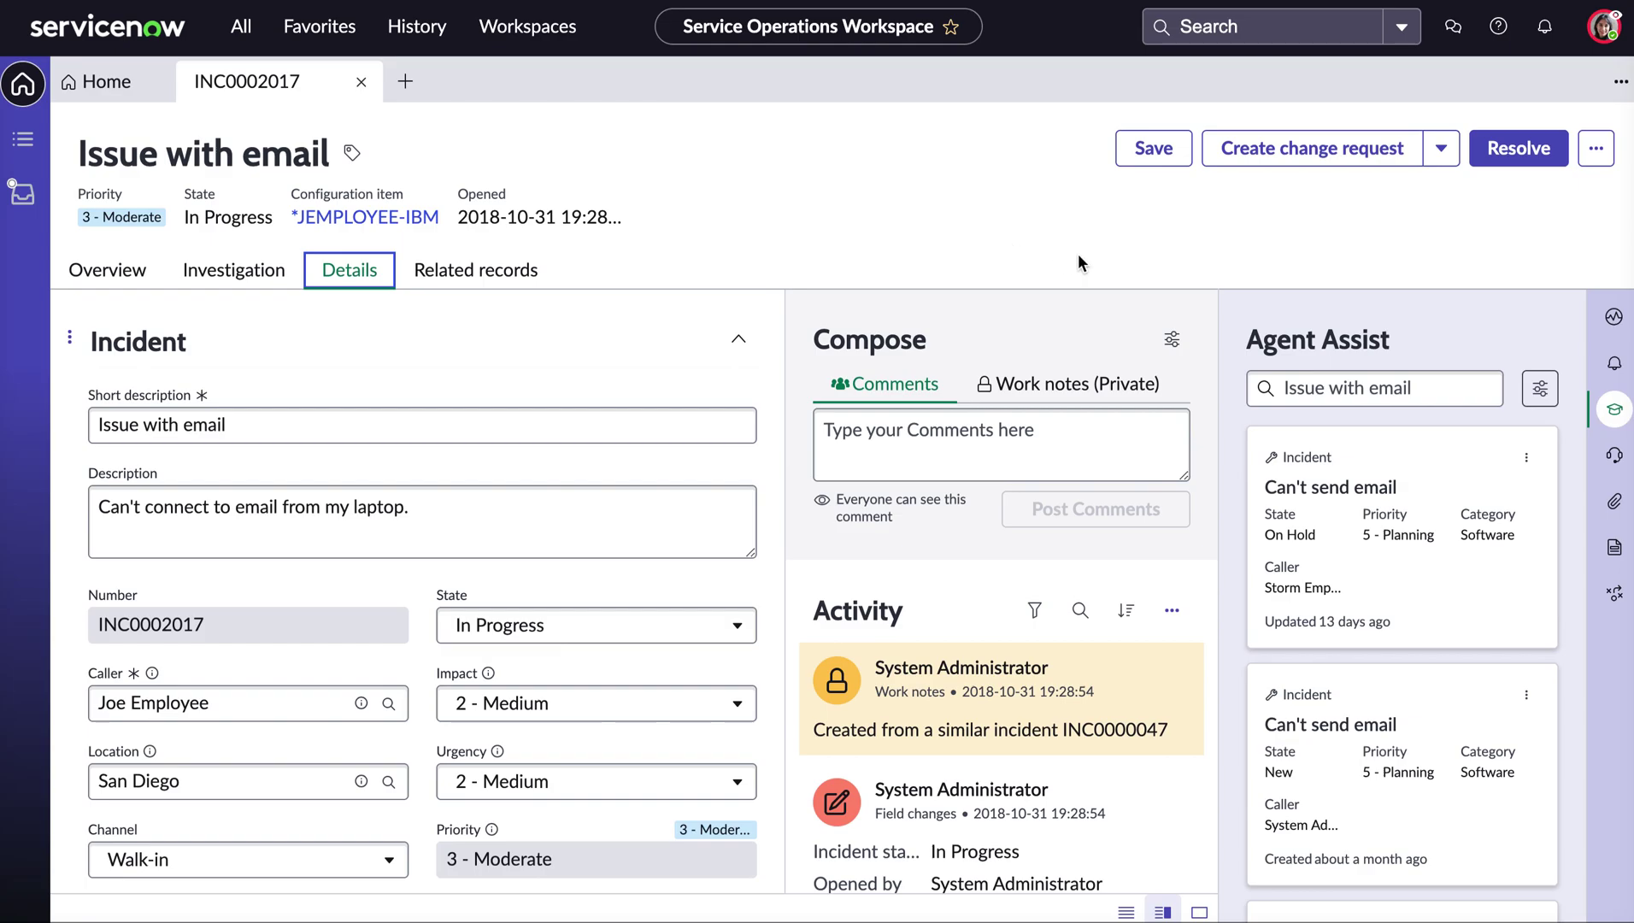
Step: Search Agent Assist's Open Incidents and review the matching 'Can't send email' results
scroll(614, 755, "down", 5)
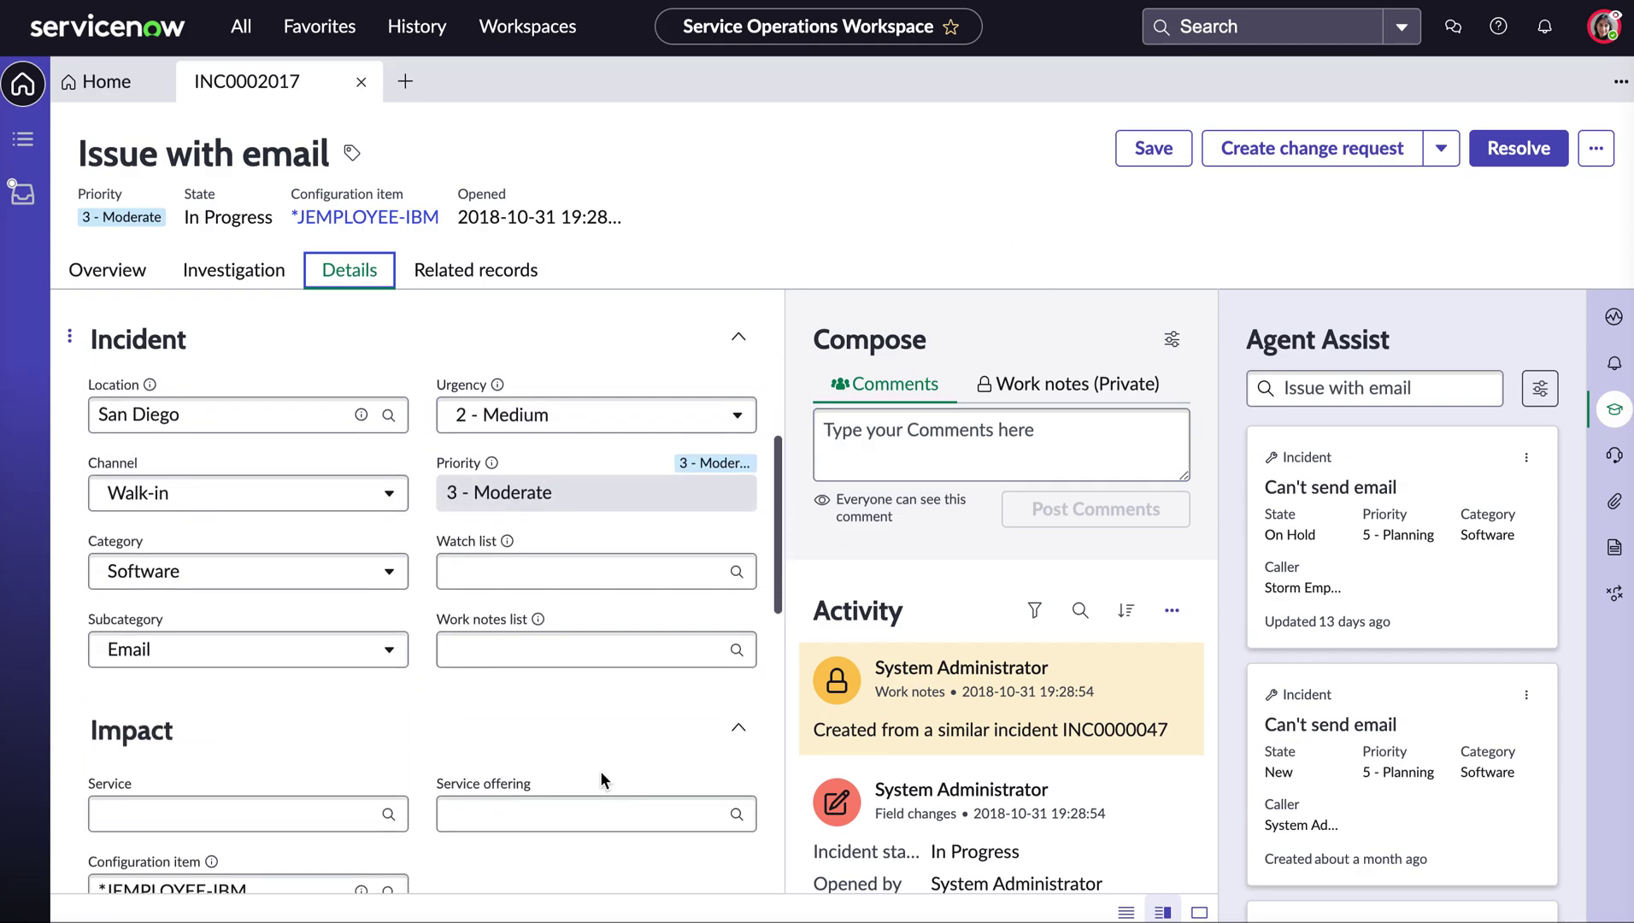
scroll(601, 771, "down", 1)
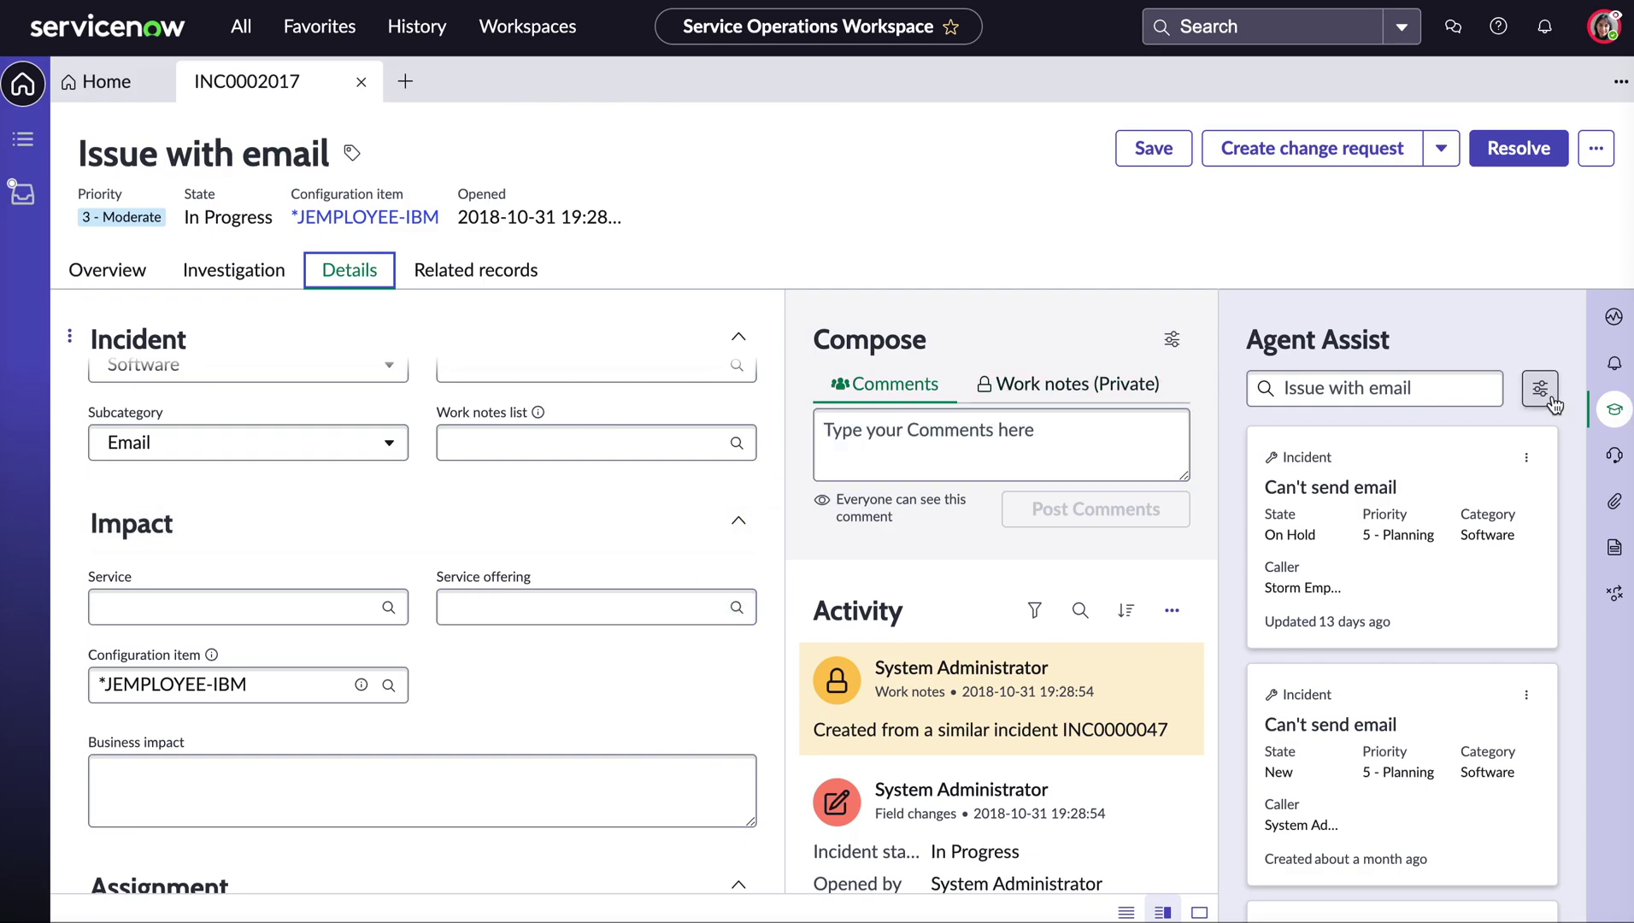
scroll(1538, 522, "down", 1)
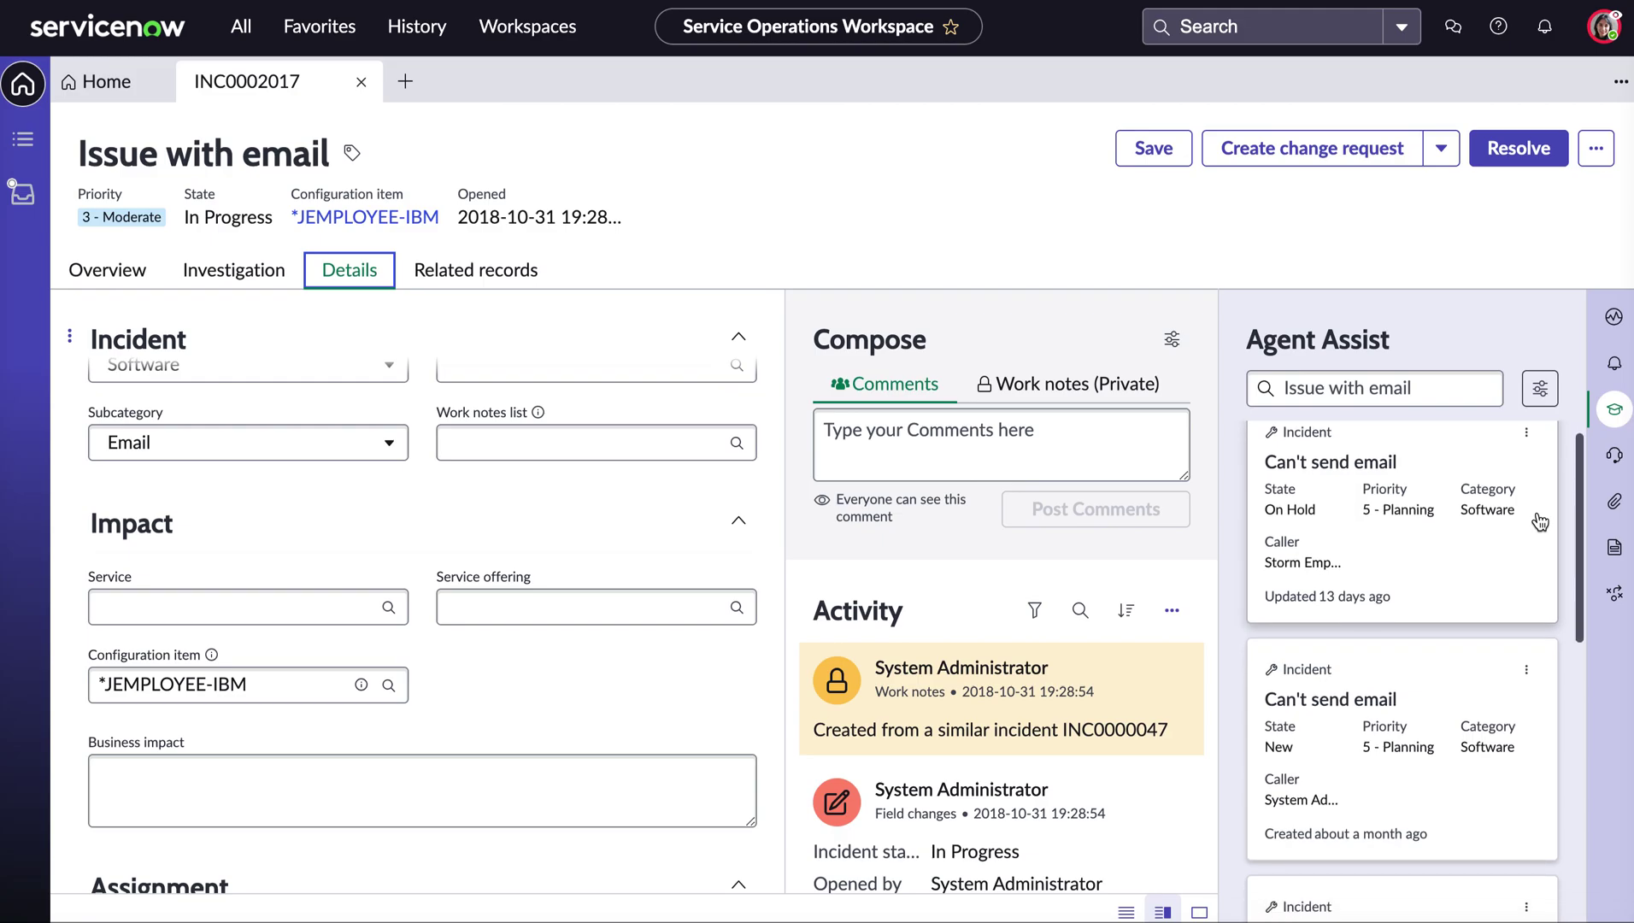
left_click(1539, 389)
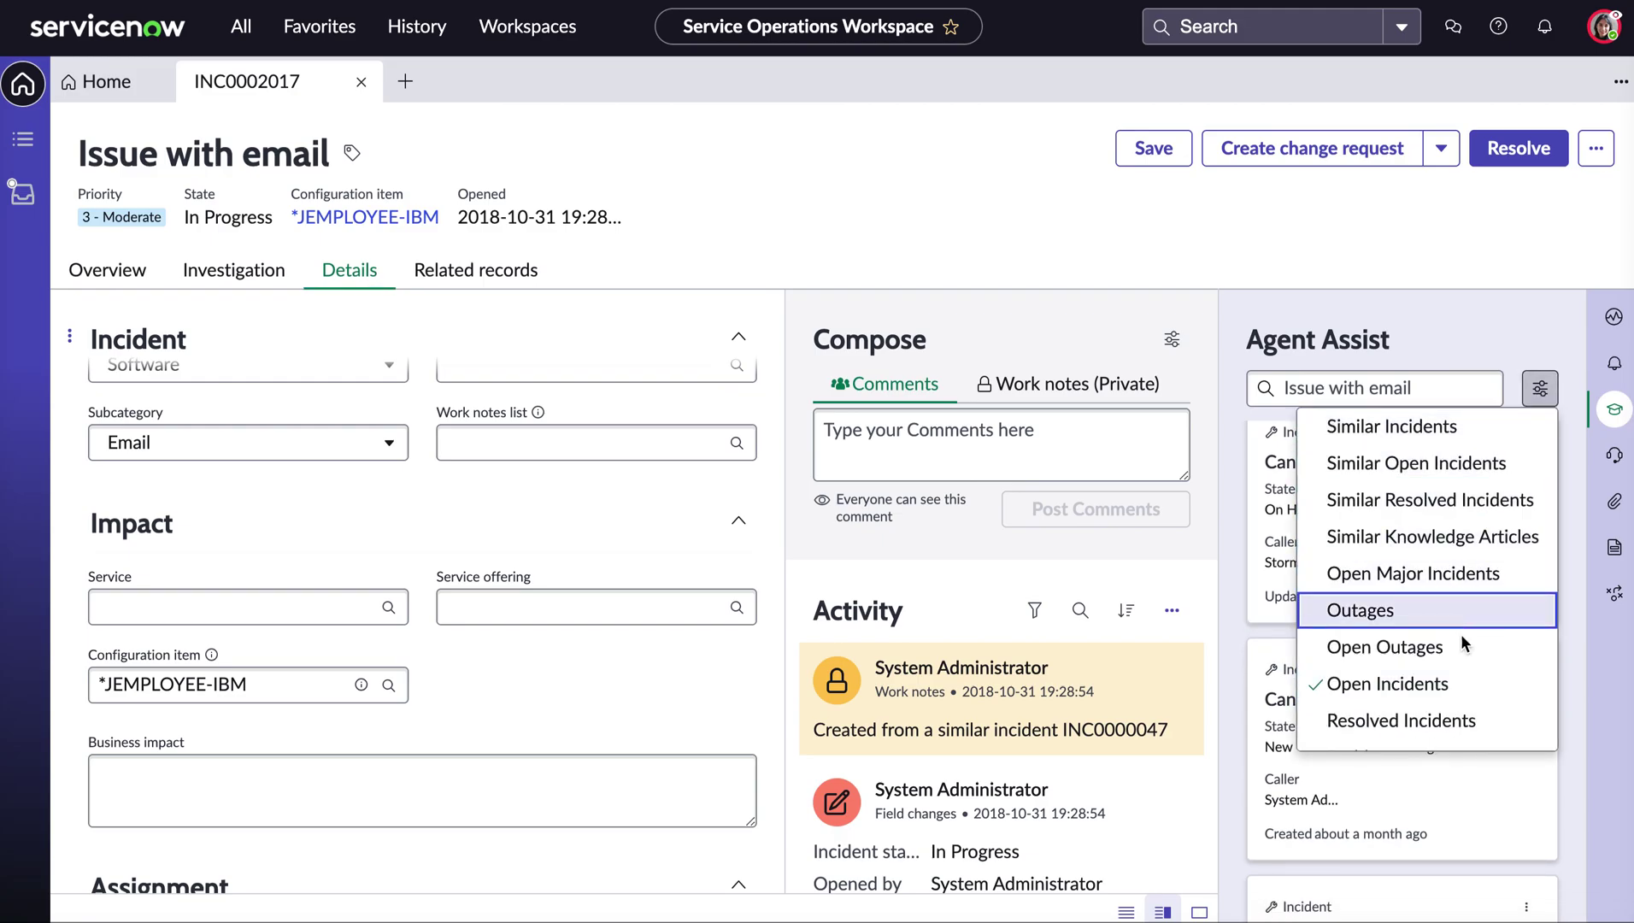
left_click(1440, 681)
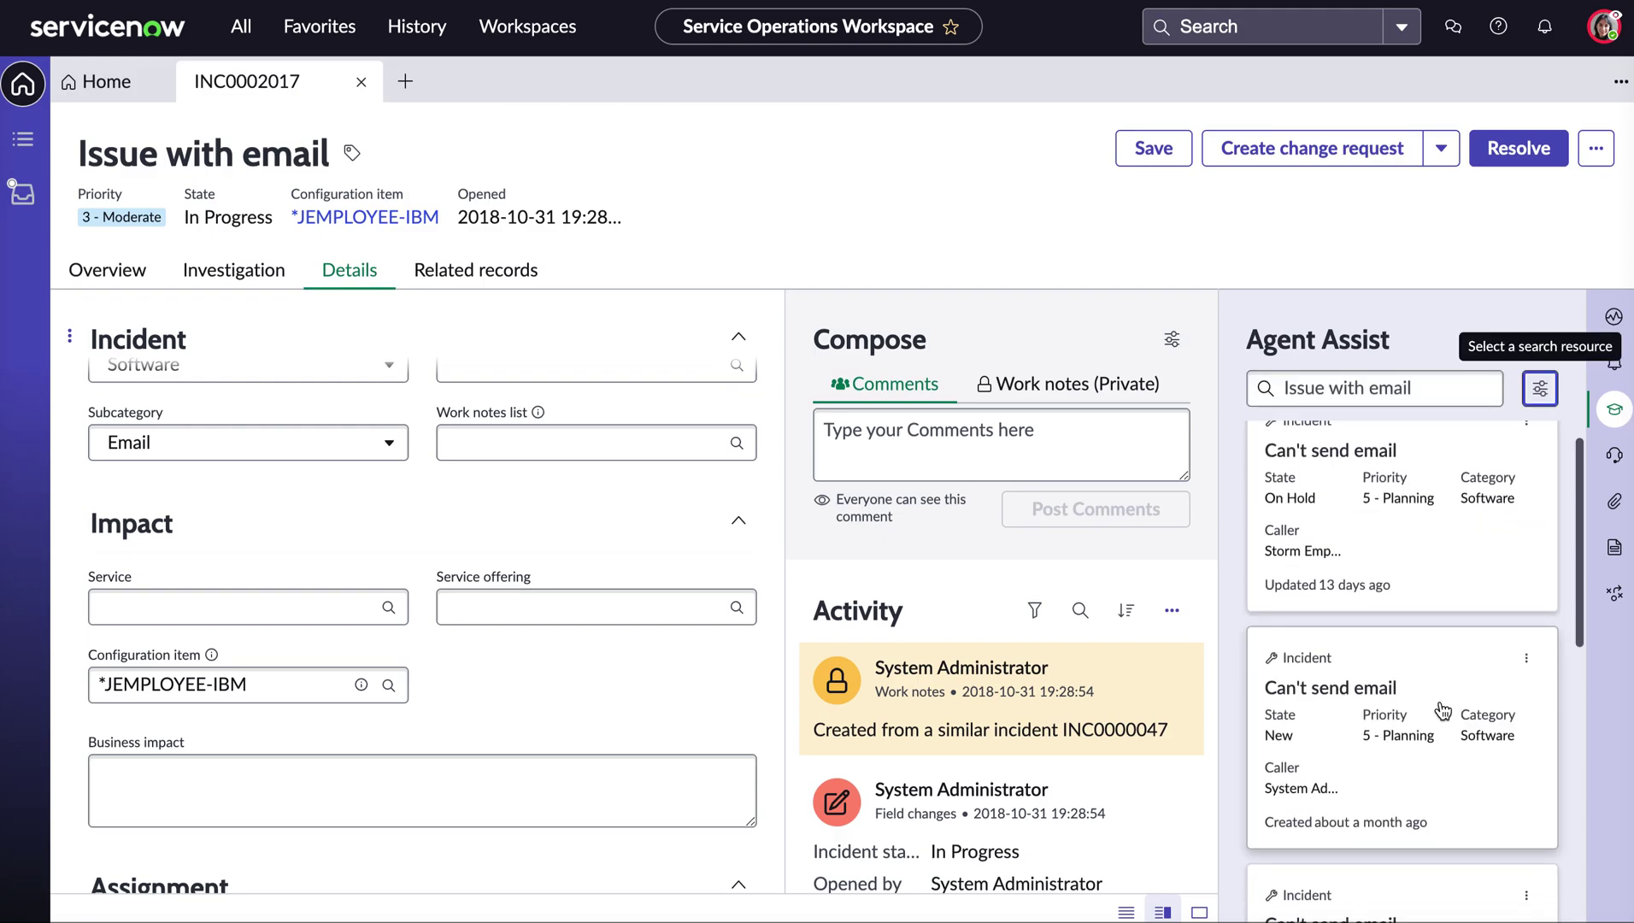
scroll(1442, 710, "down", 10)
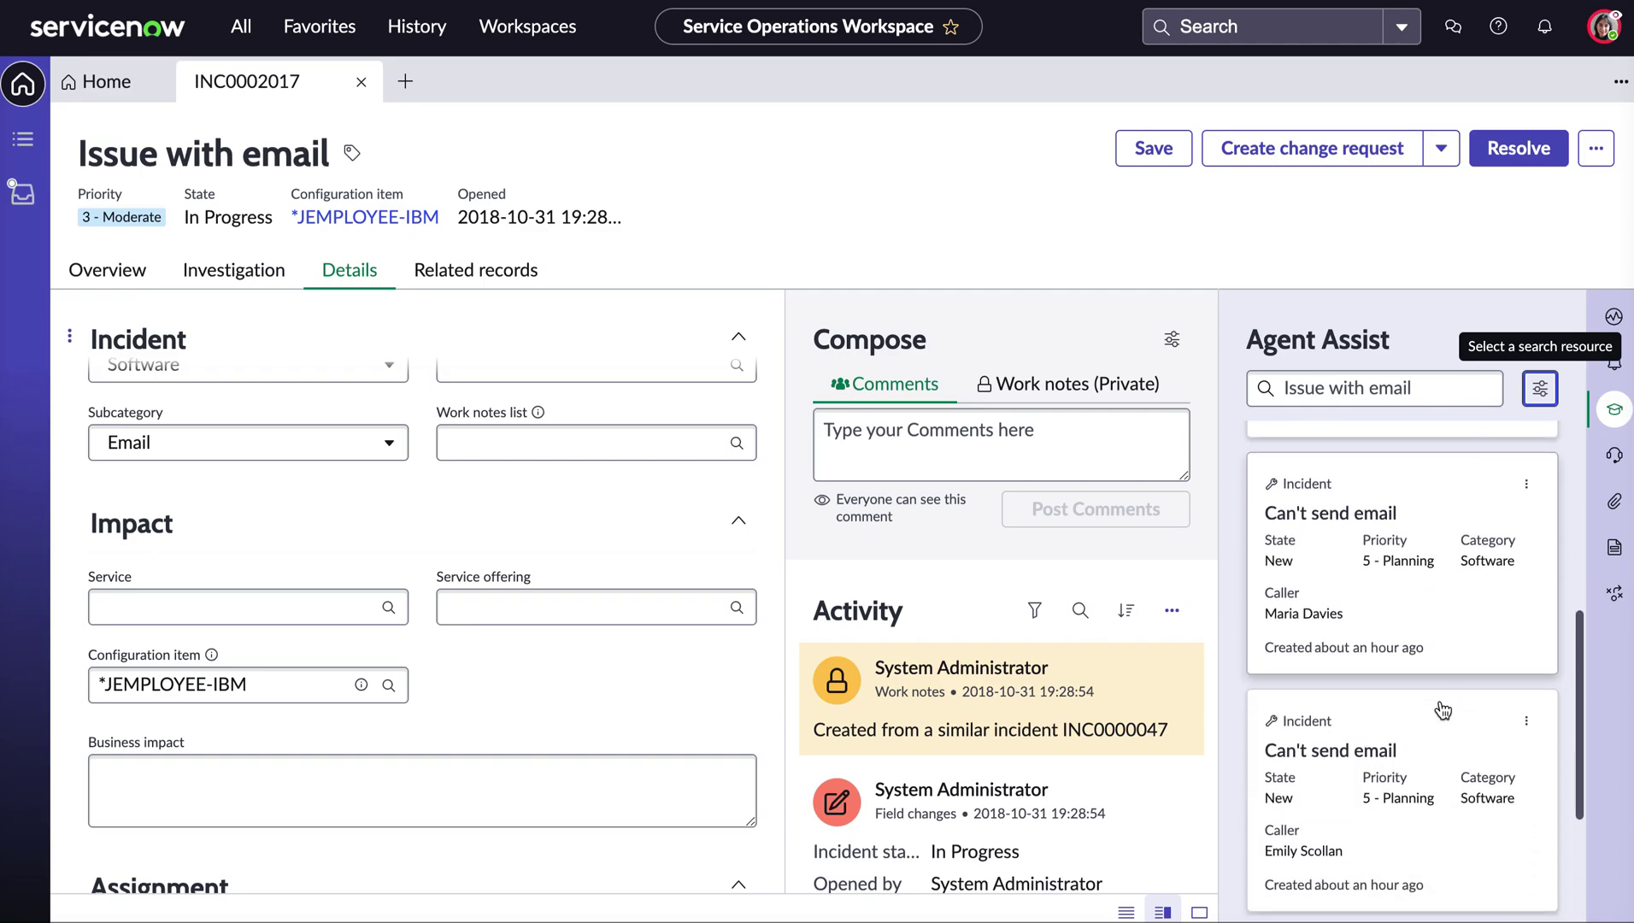
scroll(1442, 709, "down", 5)
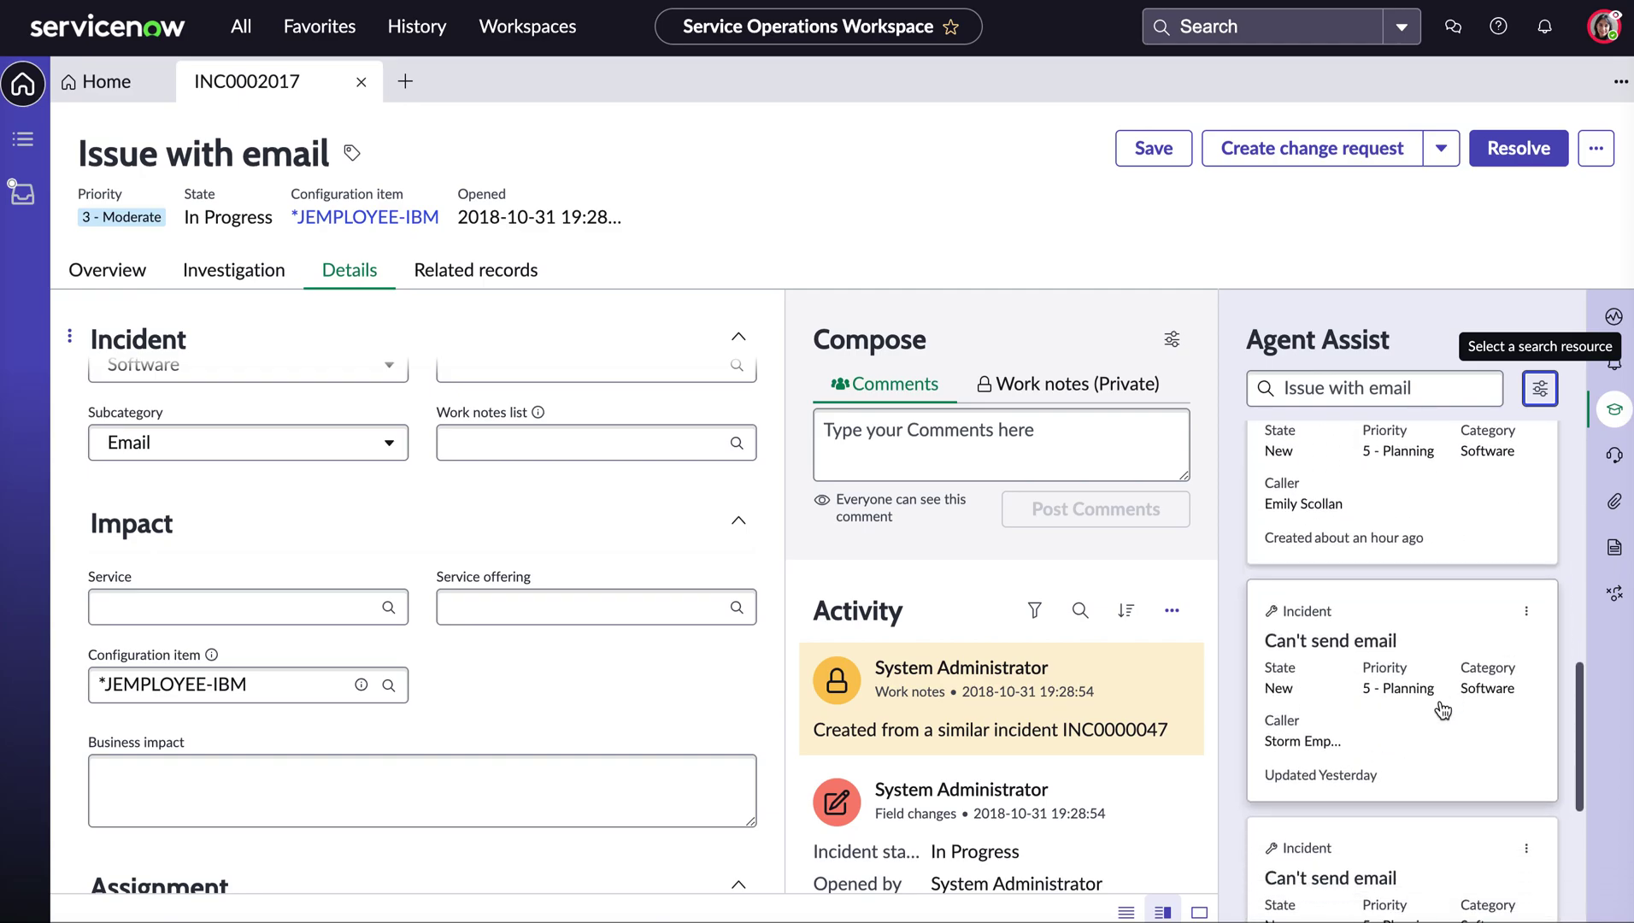
scroll(1442, 709, "down", 5)
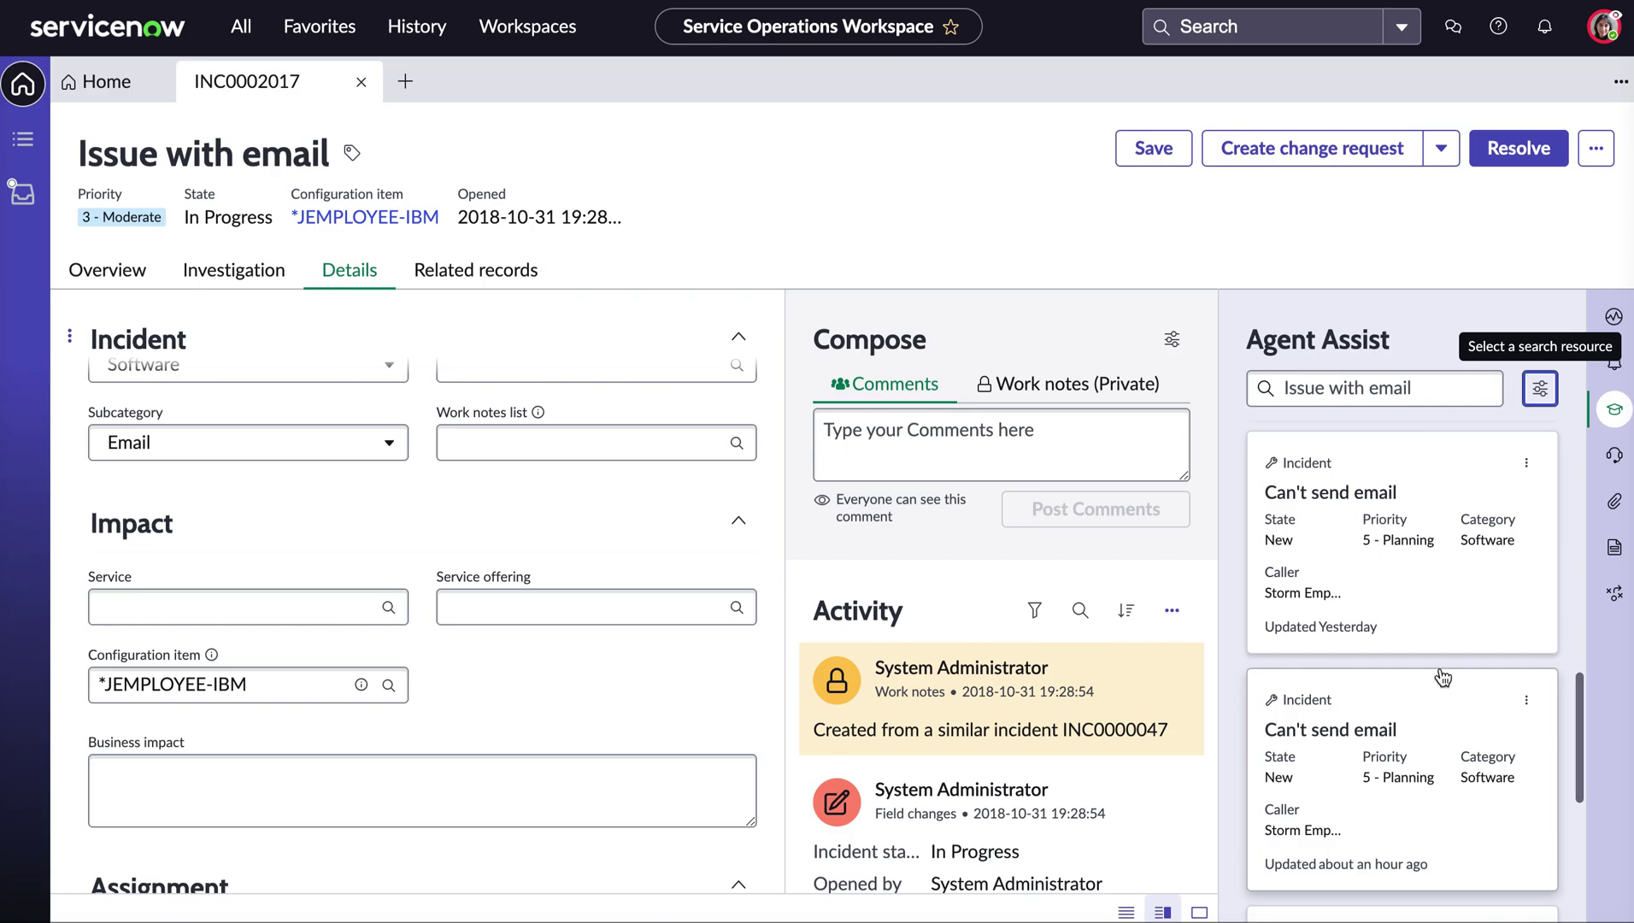
Step: Propose the incident as major: work note 'Many users effected, critical business service impacted', impact High
left_click(1599, 149)
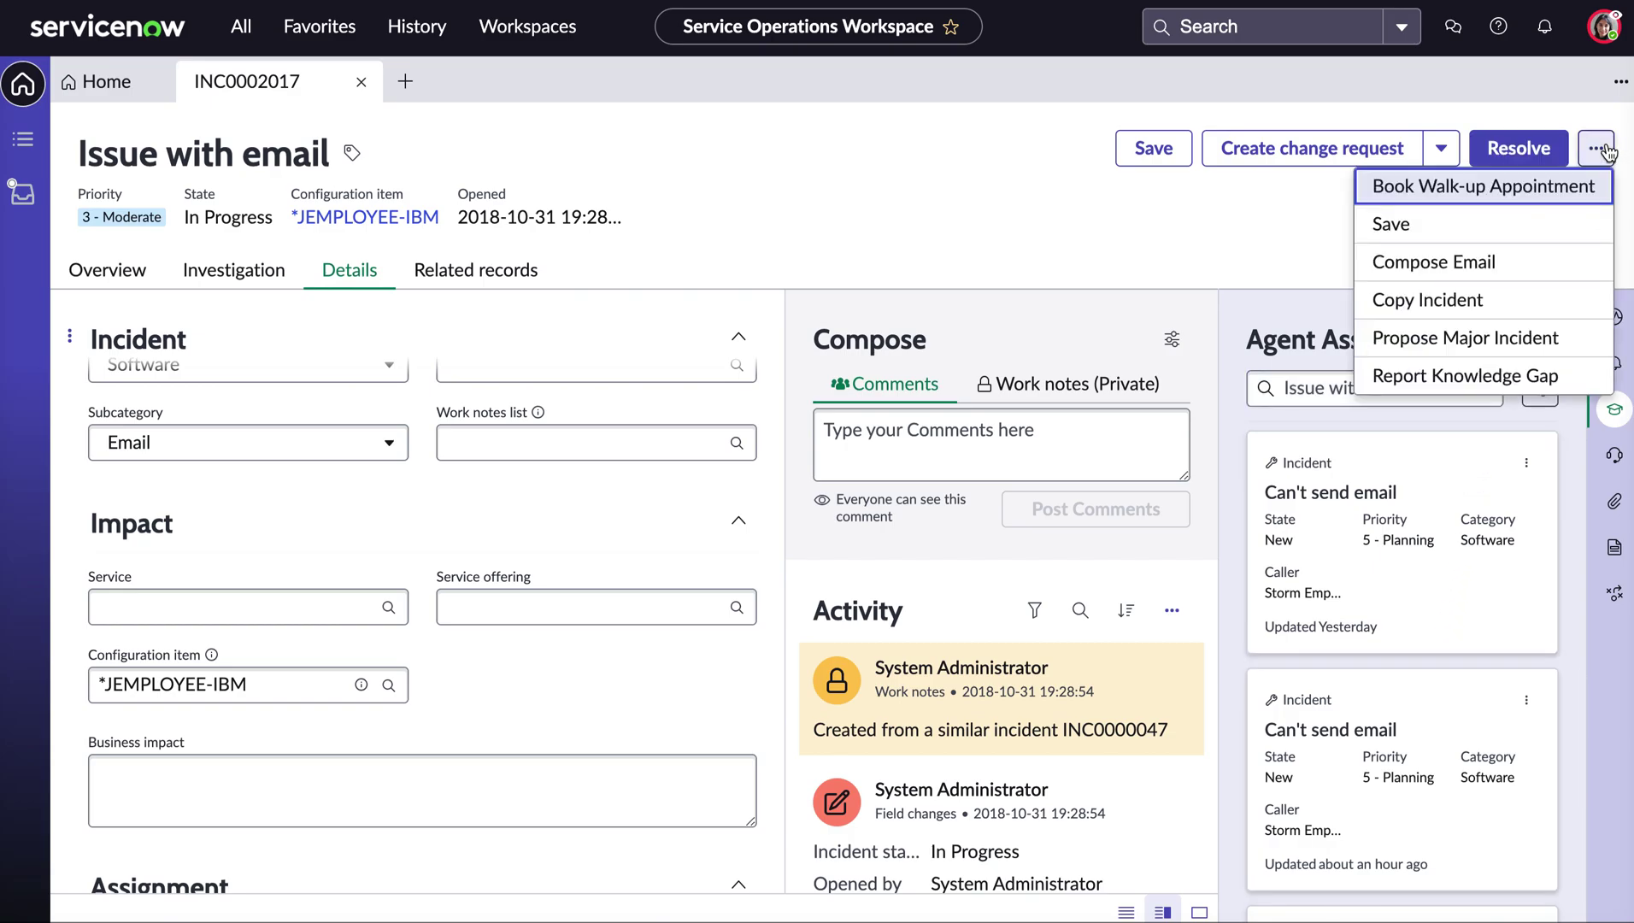
left_click(1453, 337)
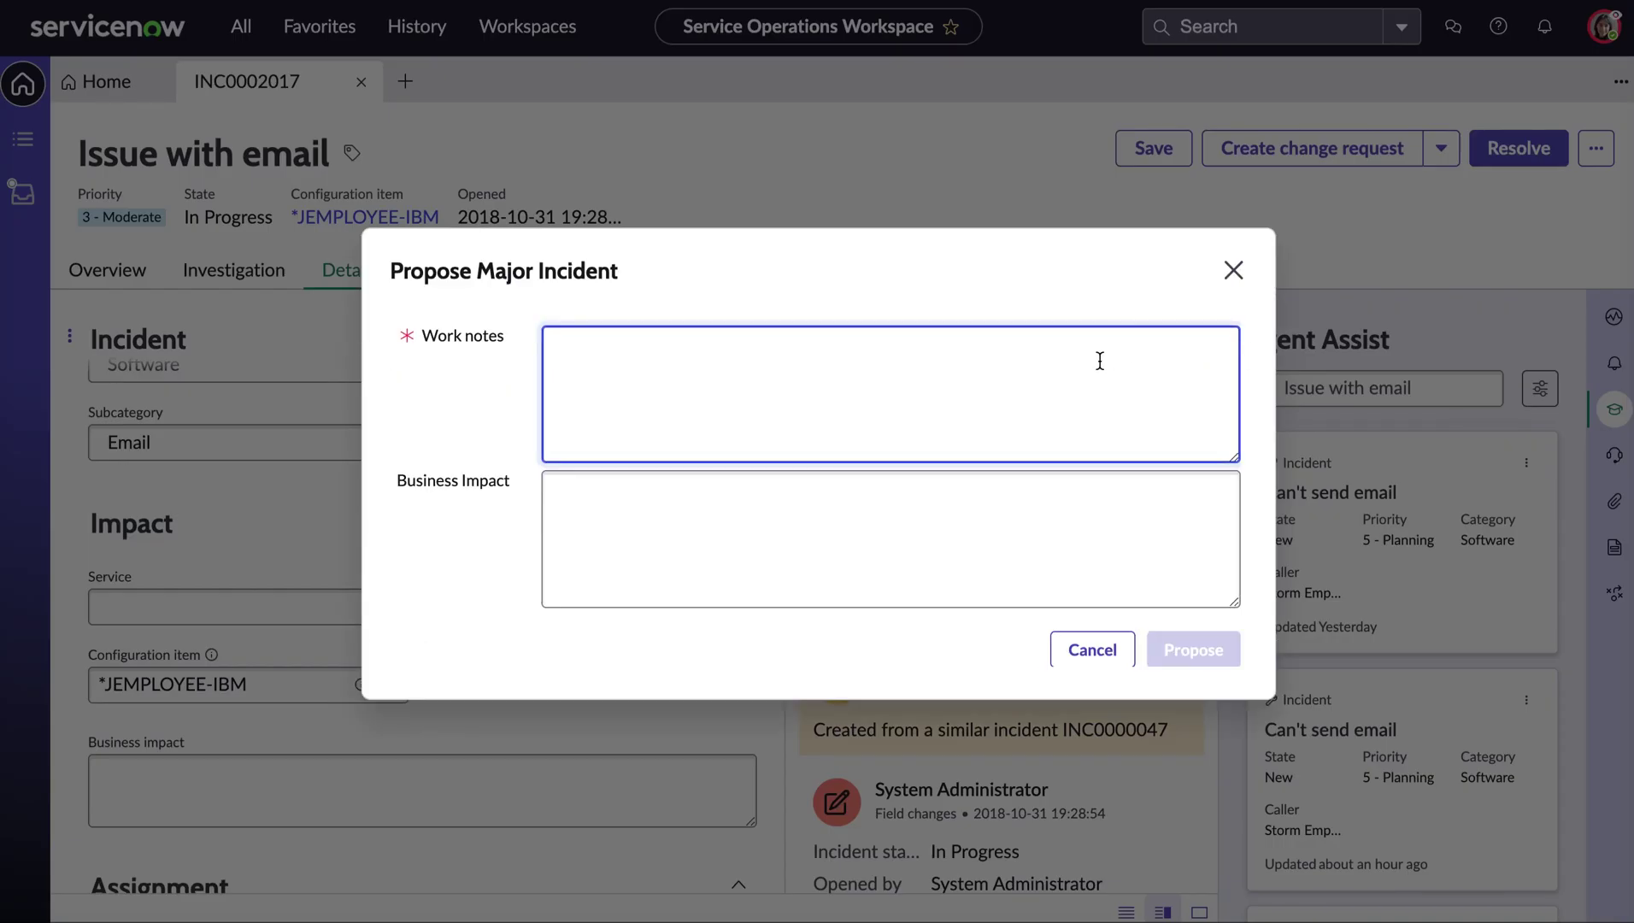
type("Many users effec")
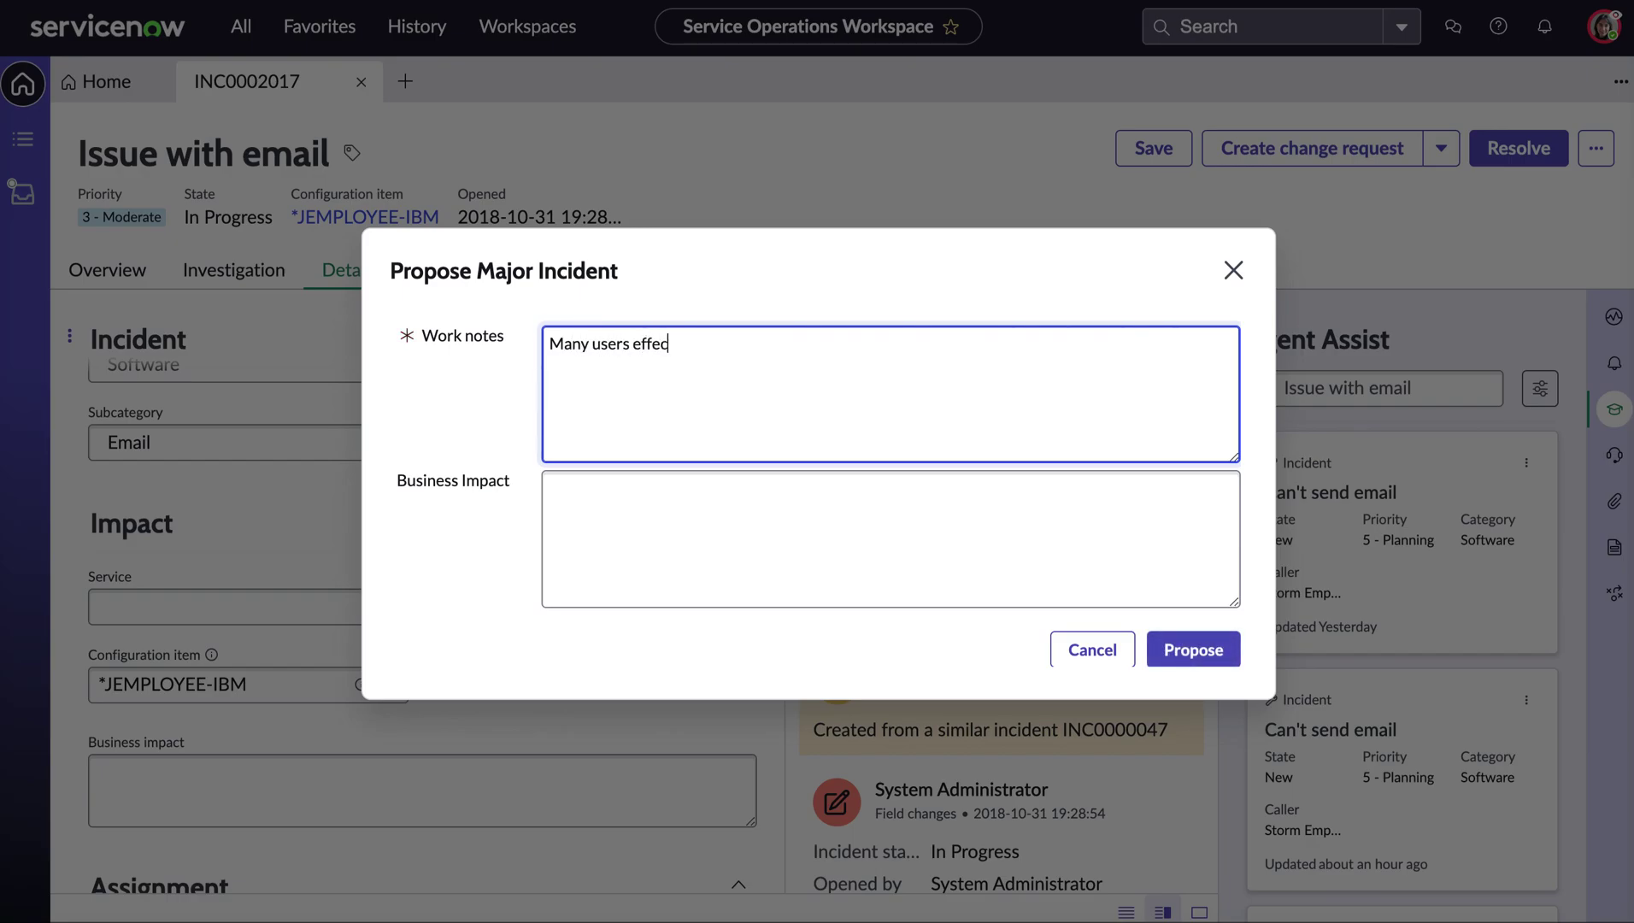
type("ted, critical business se")
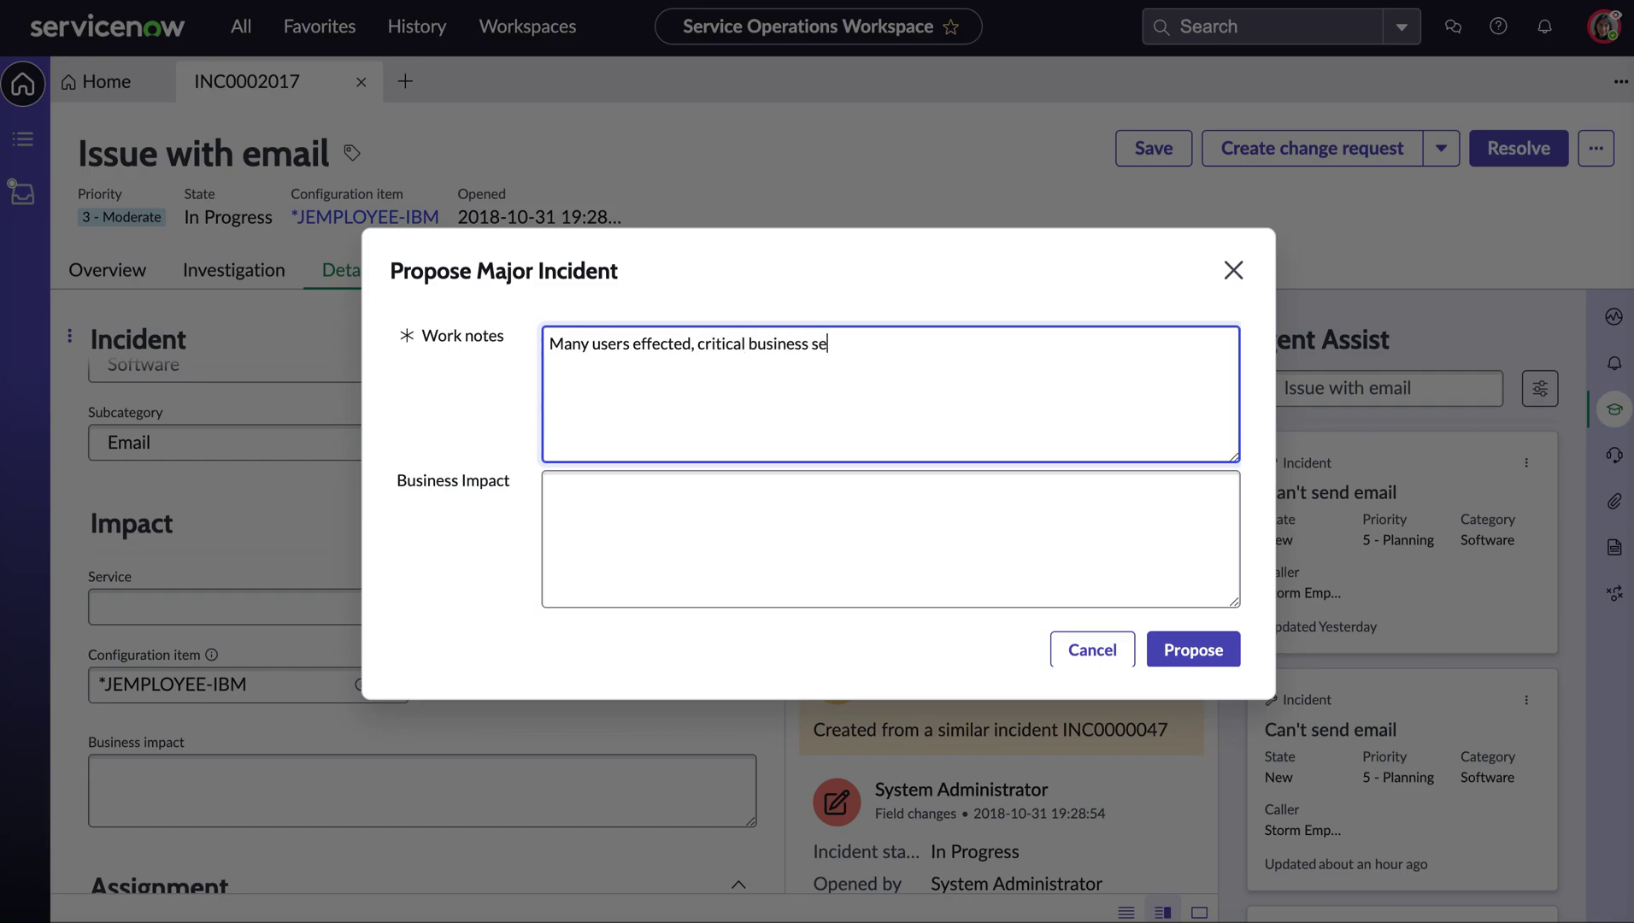
type("rvice impacted")
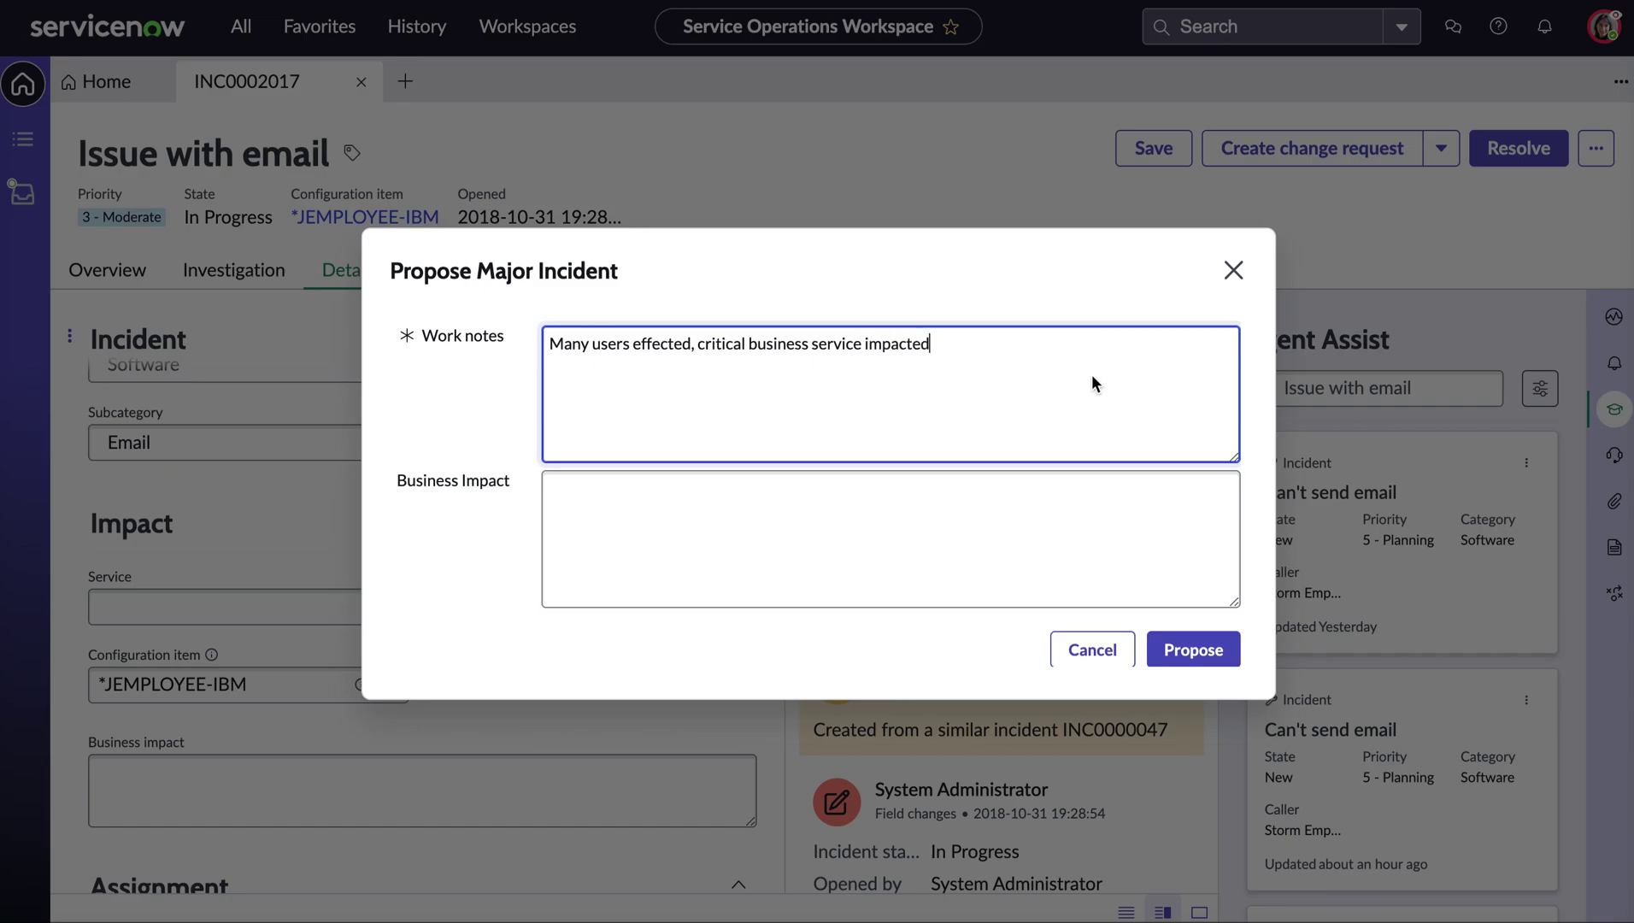
left_click(959, 551)
type("High")
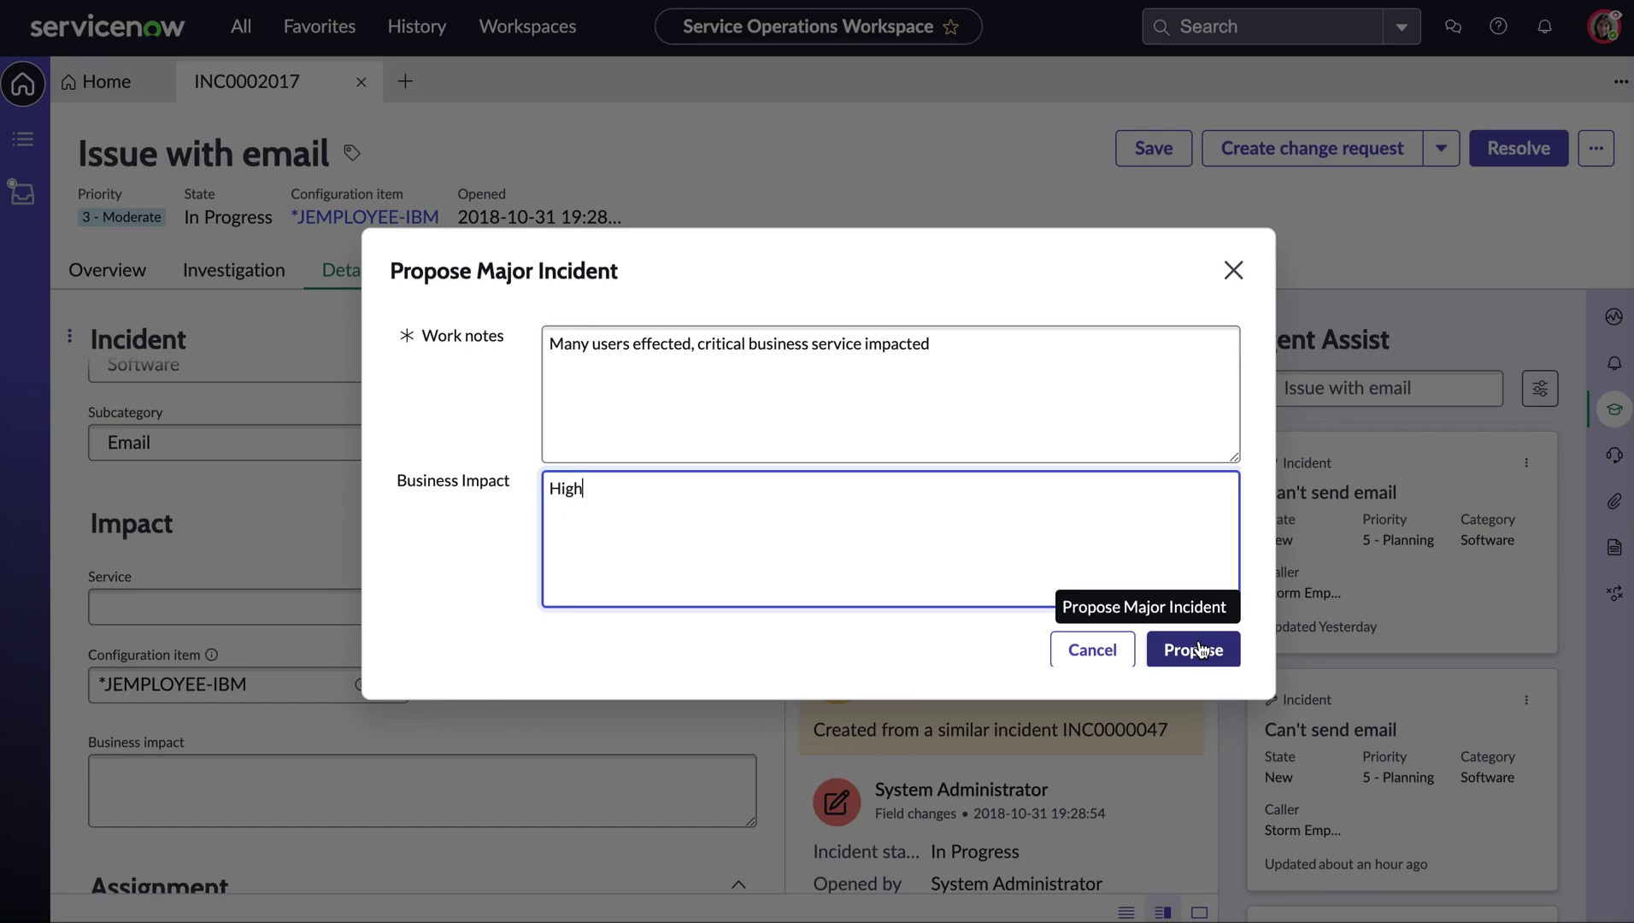
left_click(1199, 649)
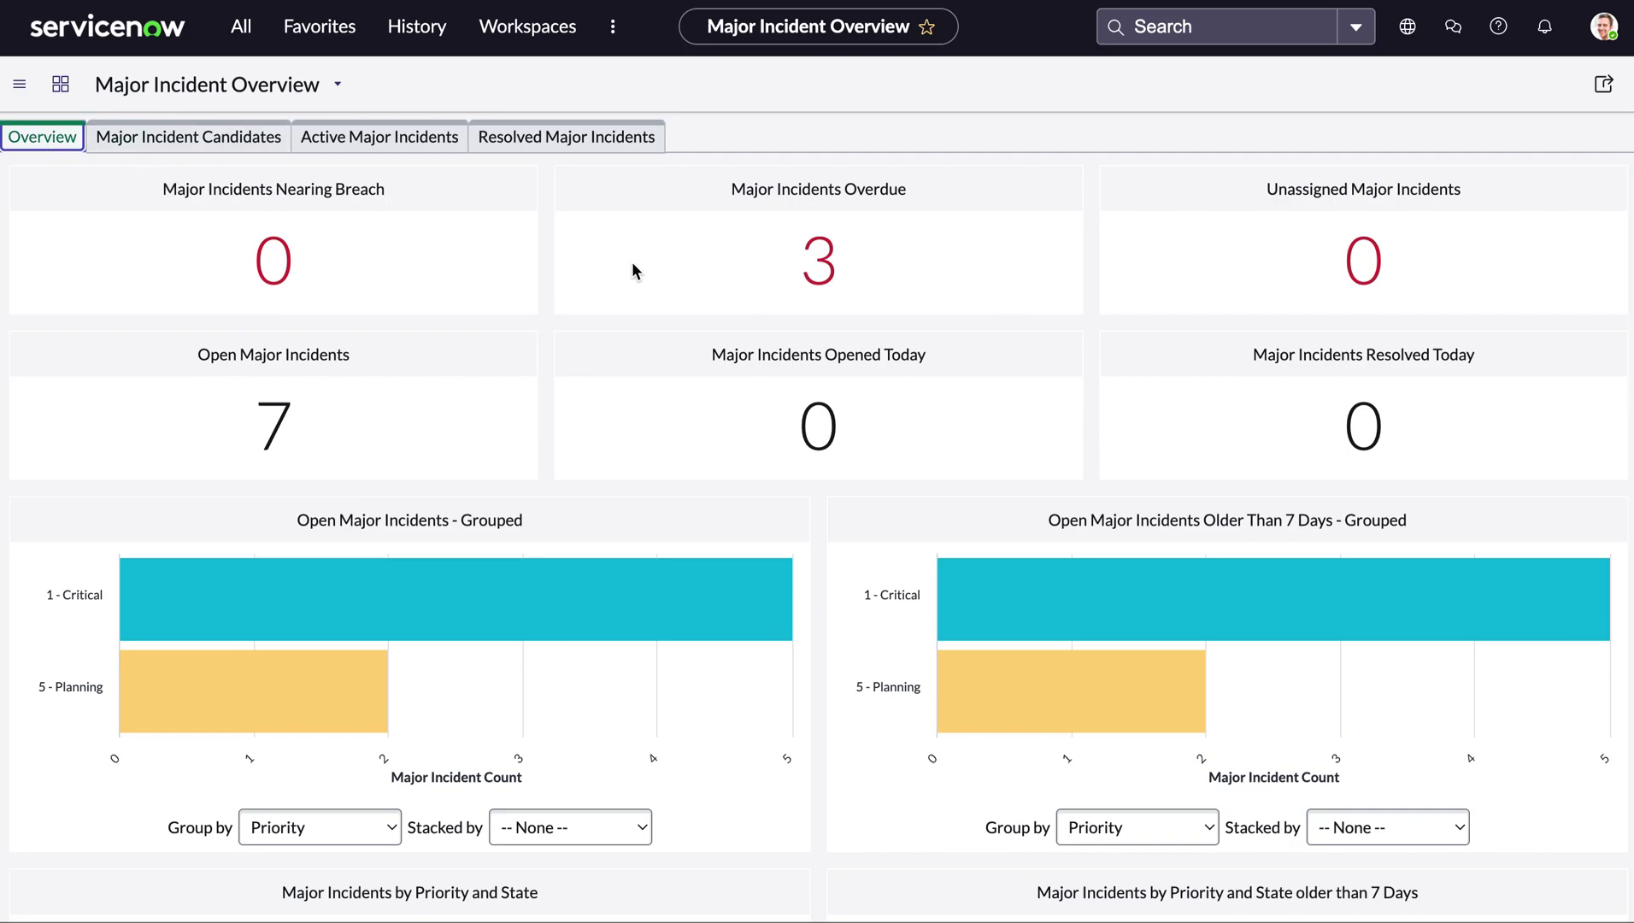
mouse_move(829, 252)
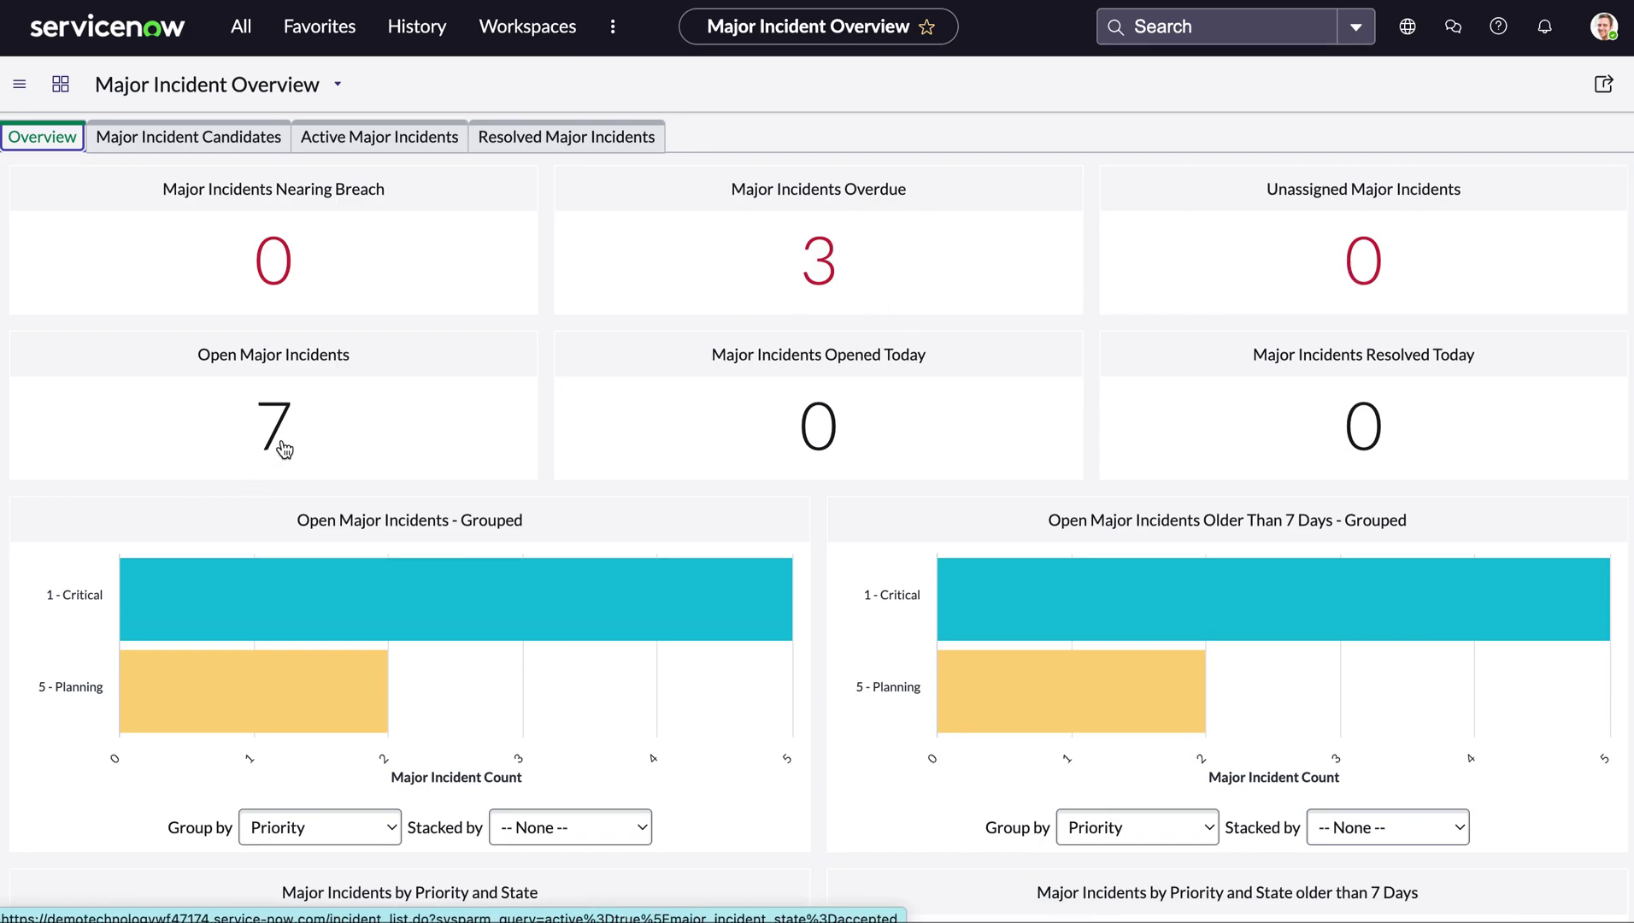
mouse_move(283, 448)
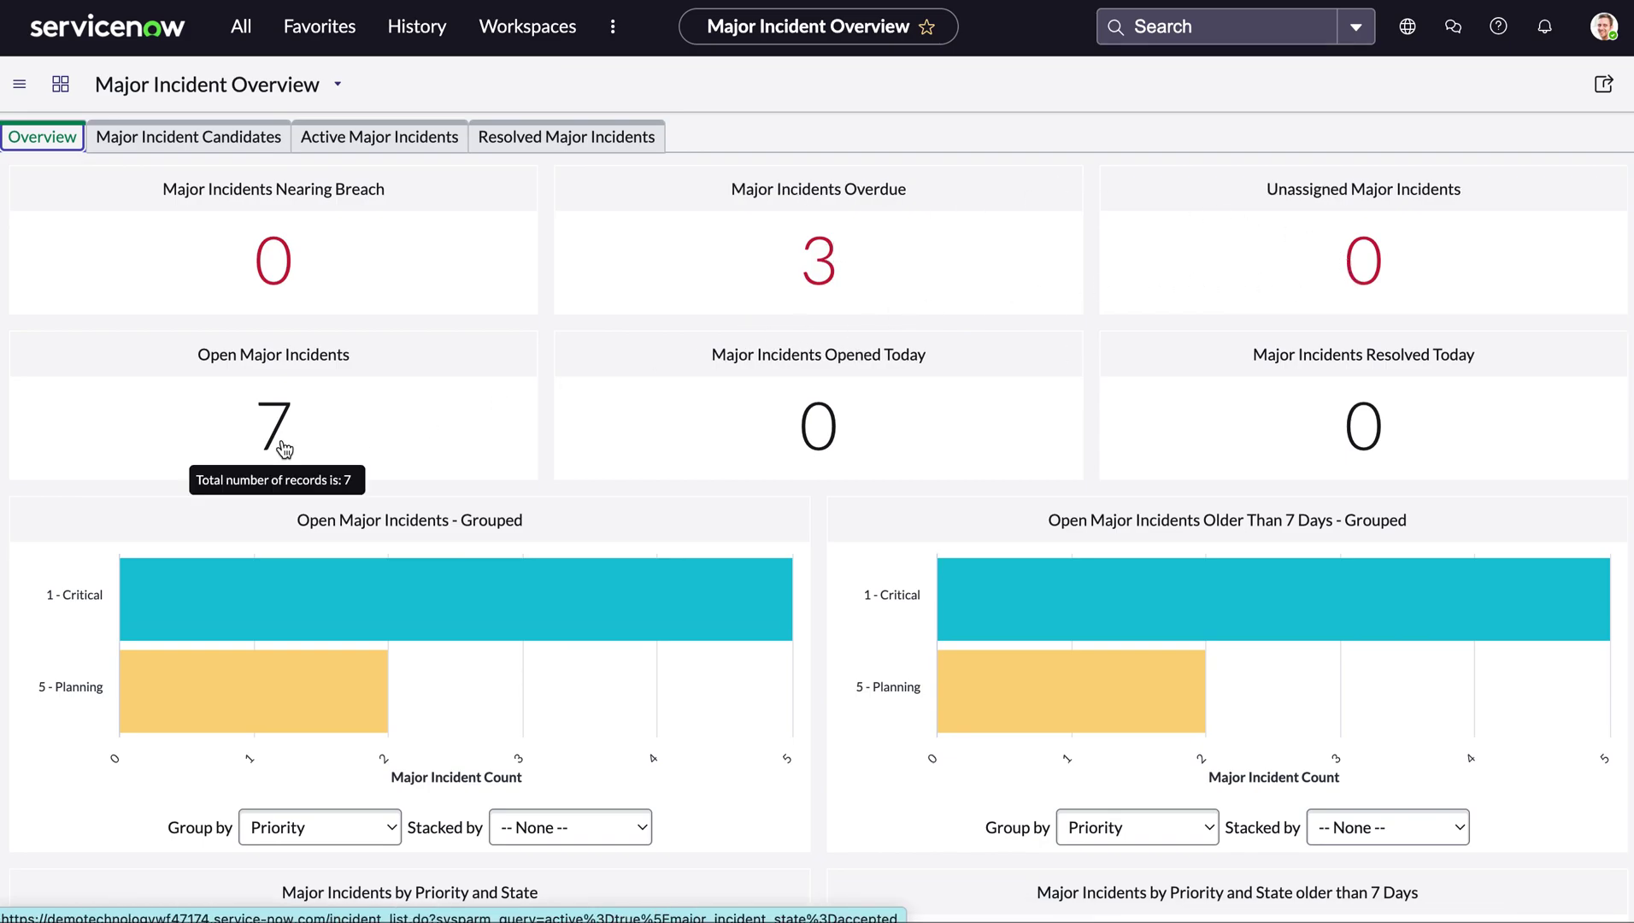
scroll(284, 449, "down", 3)
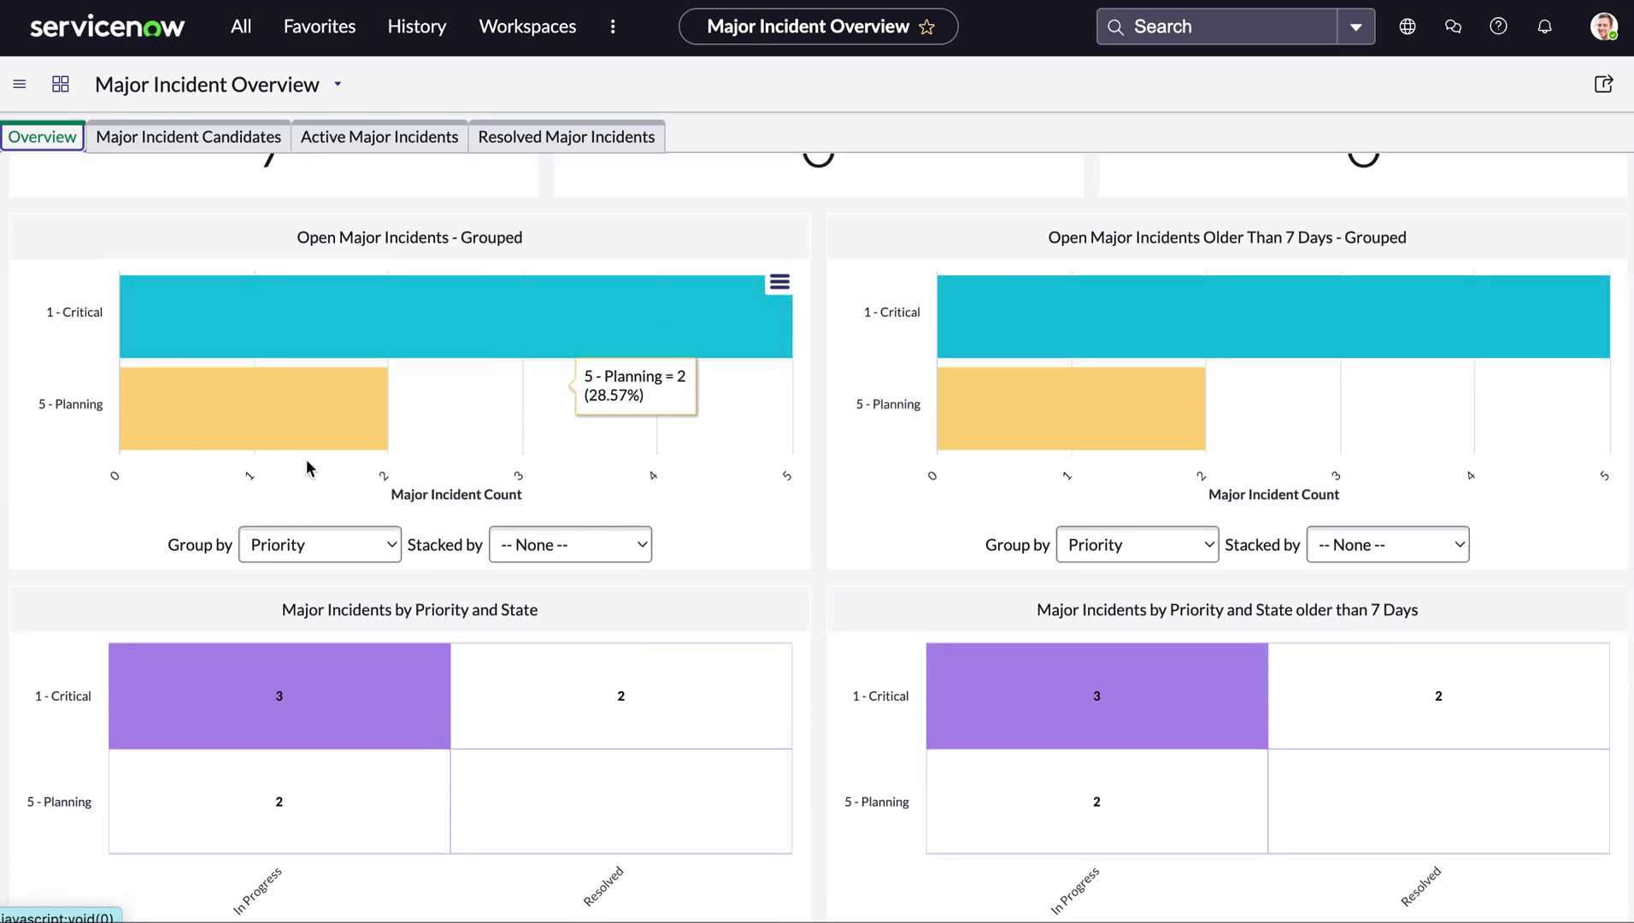
Step: Stack the Open Major Incidents - Grouped chart by Assignment group, keeping Group by as Priority
left_click(522, 551)
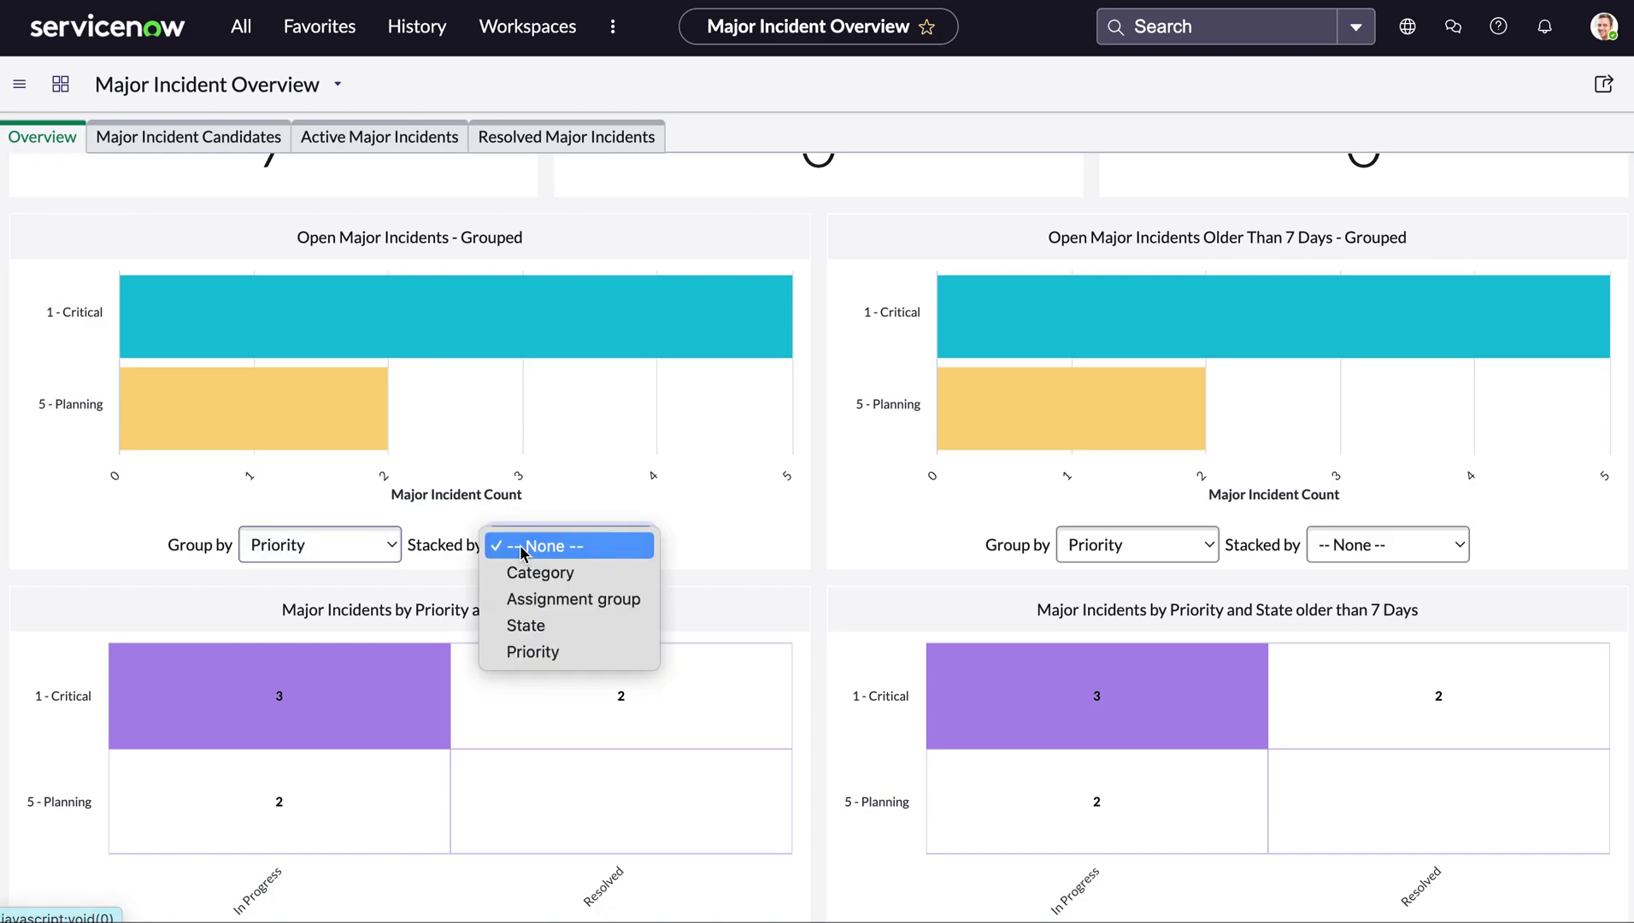
left_click(547, 599)
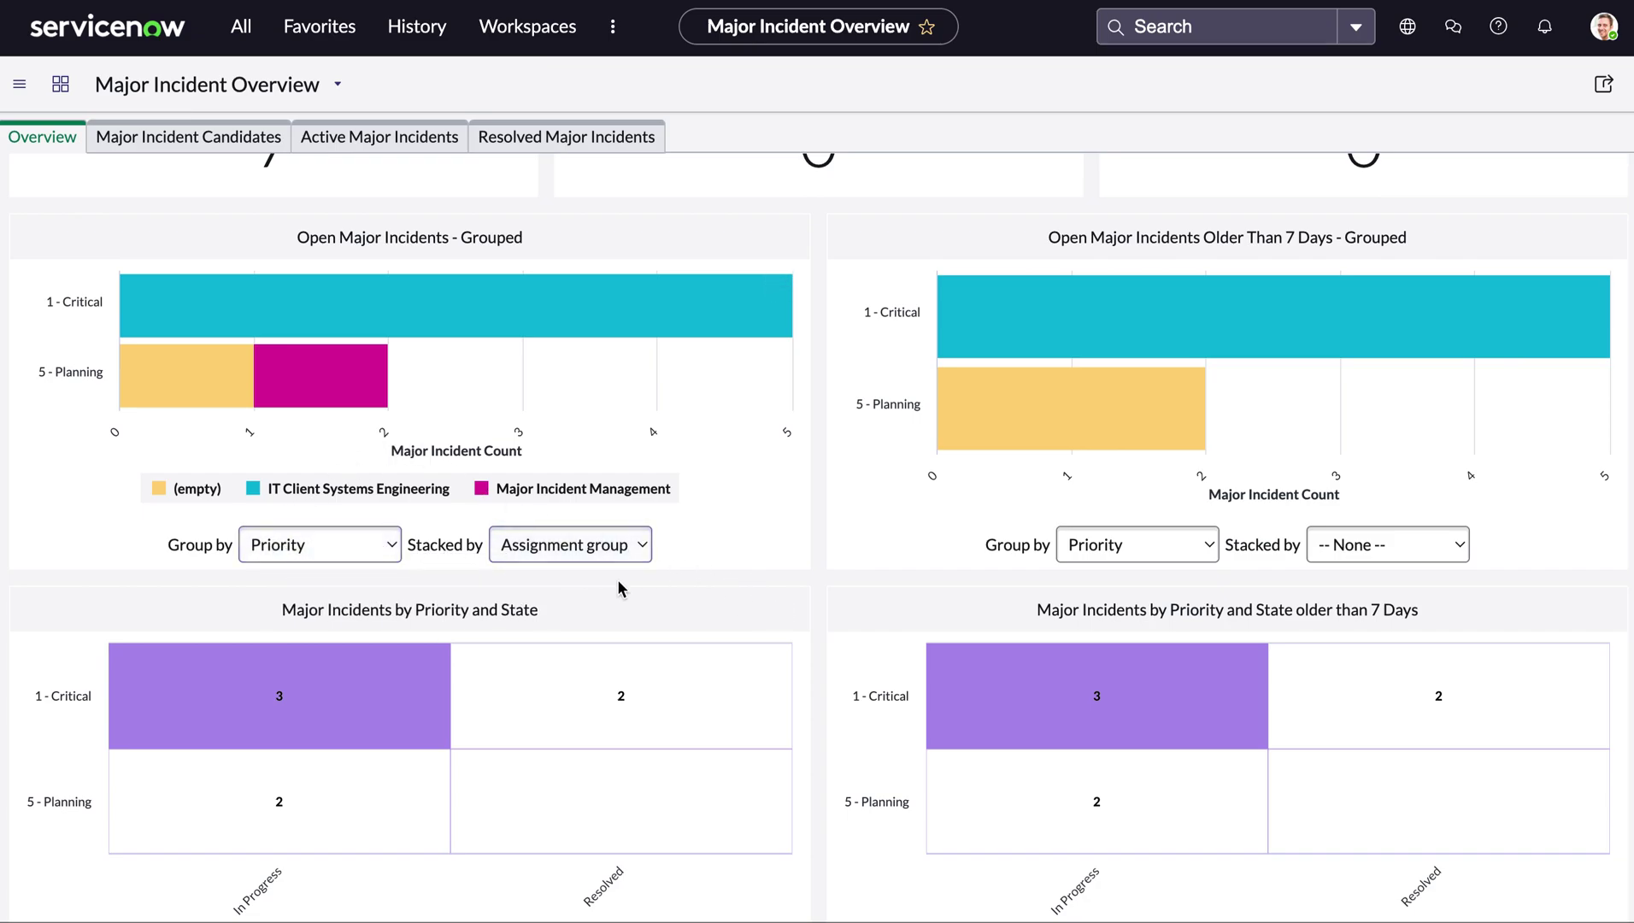
left_click(367, 547)
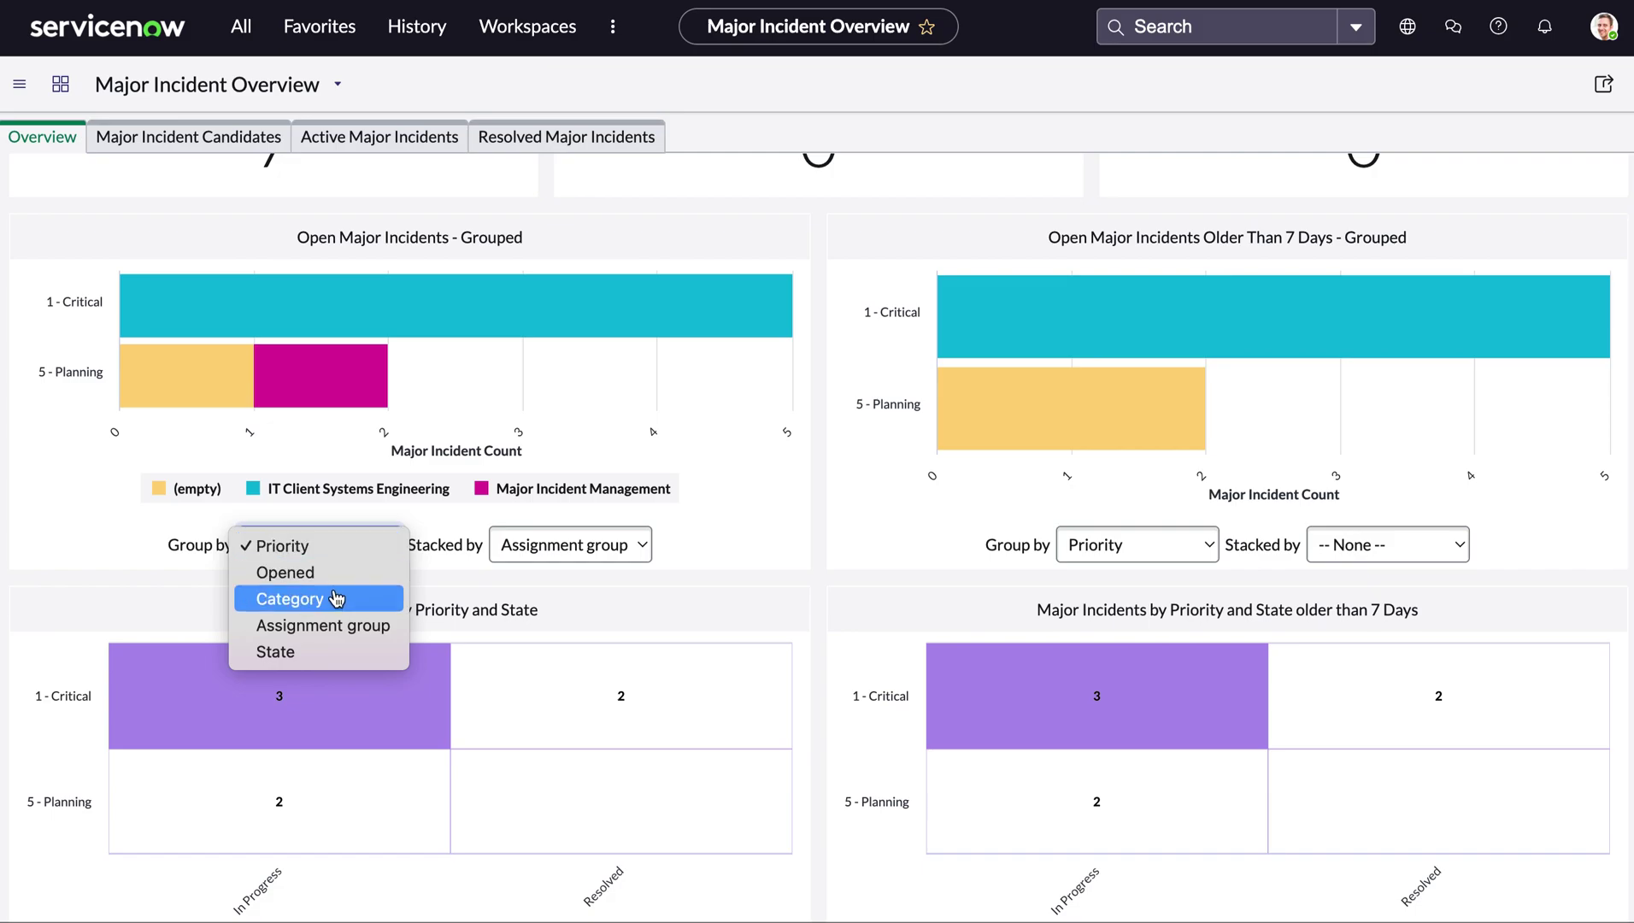
left_click(635, 601)
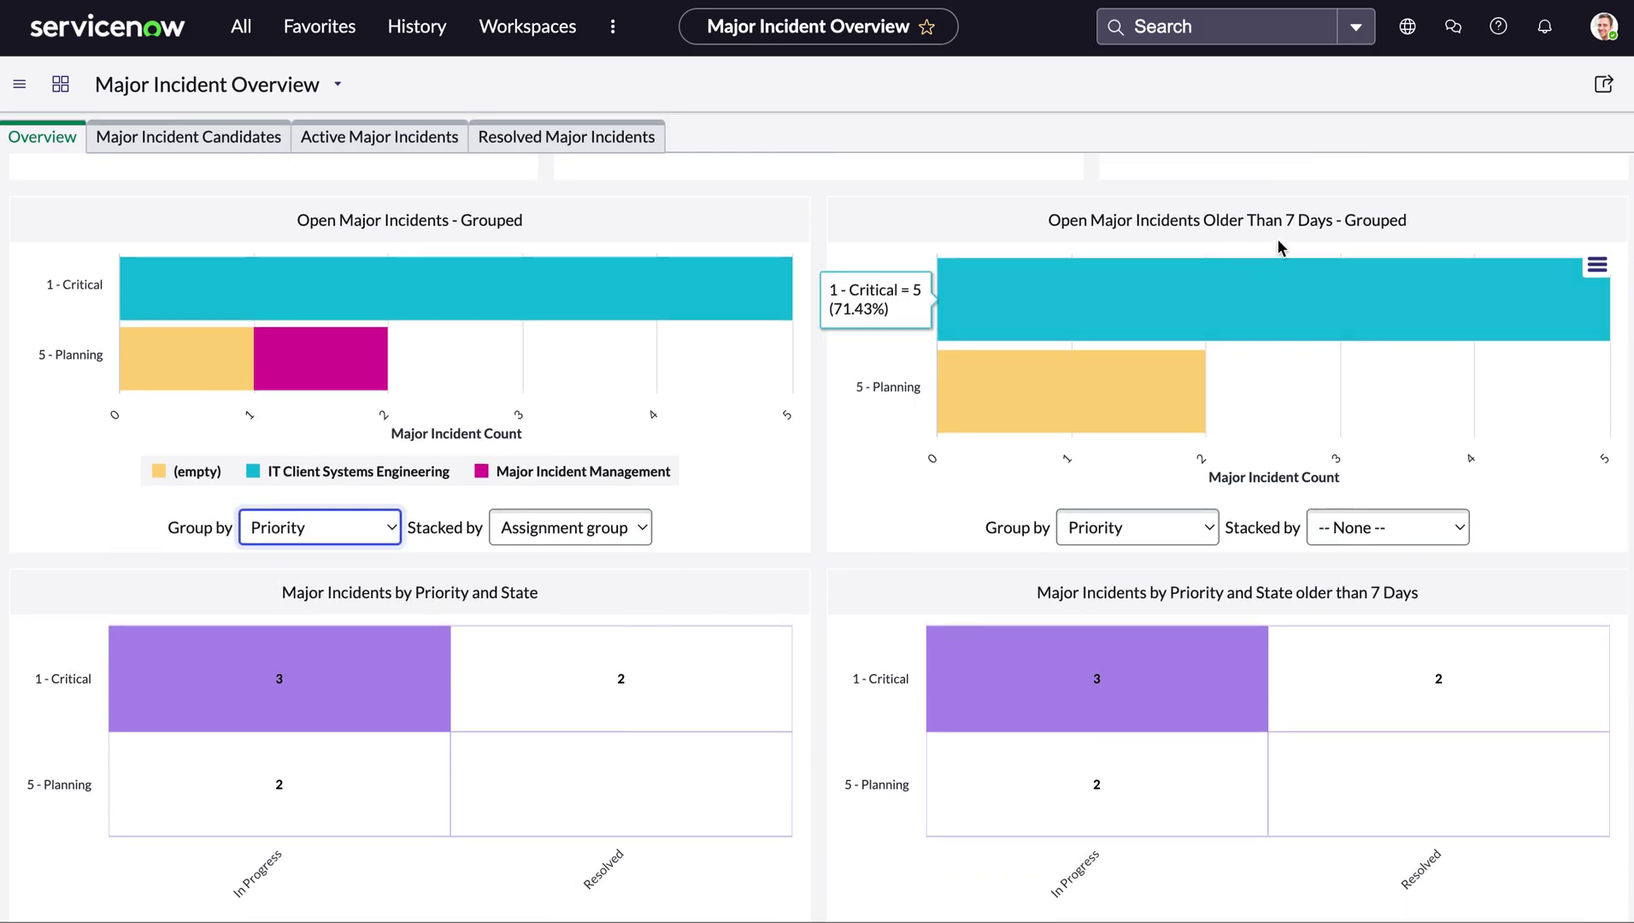
scroll(1203, 551, "down", 1)
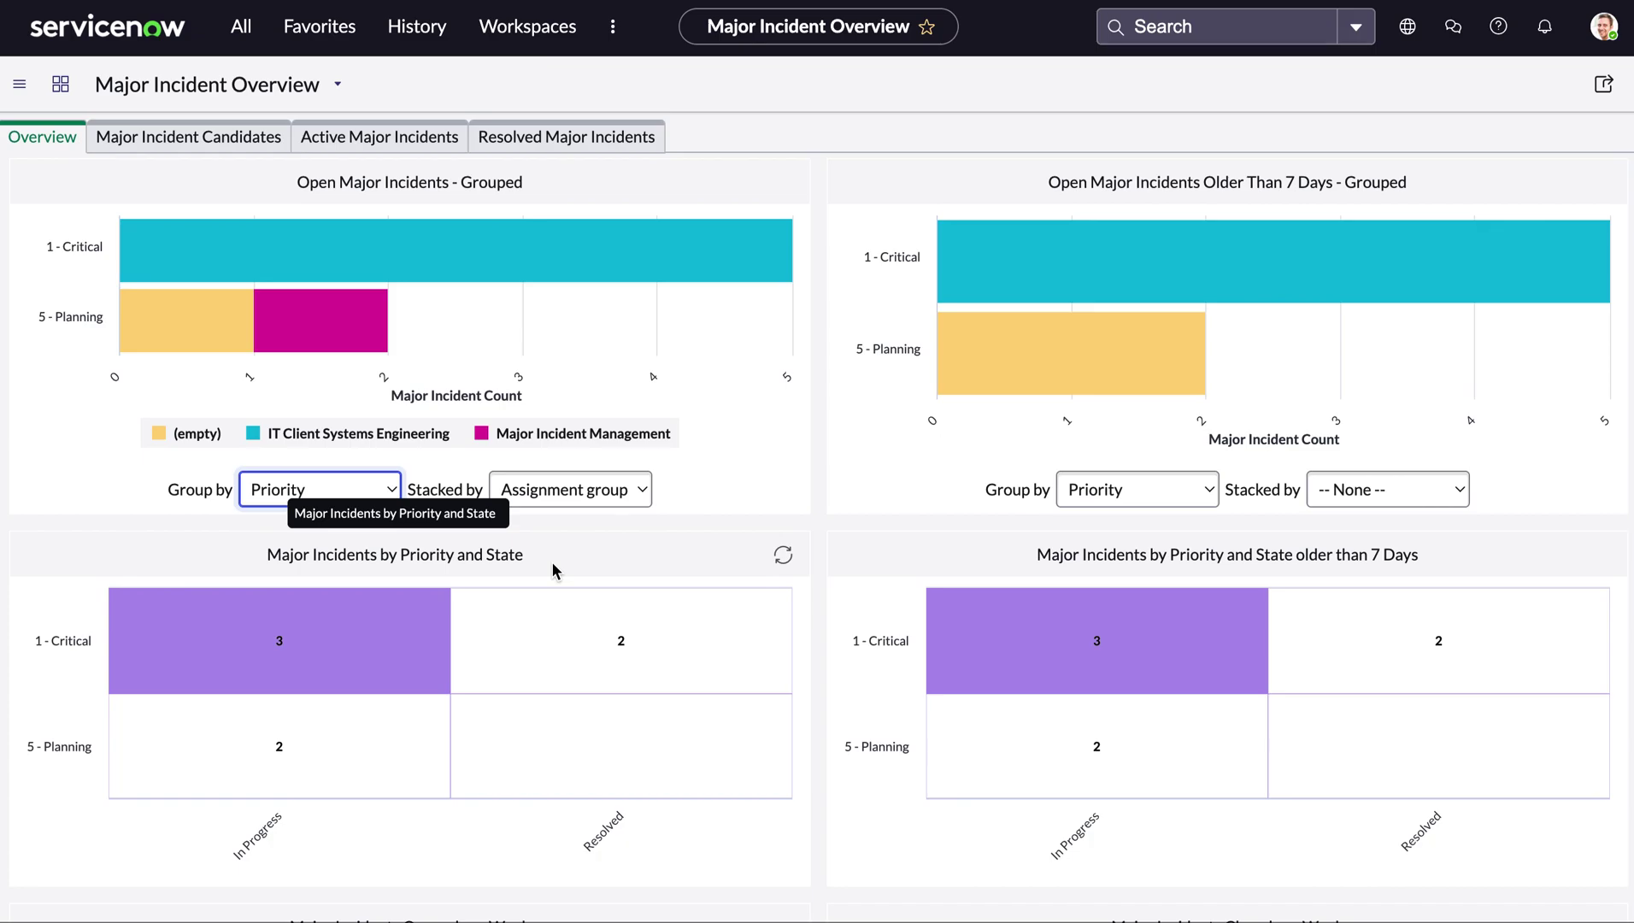
scroll(551, 561, "up", 4)
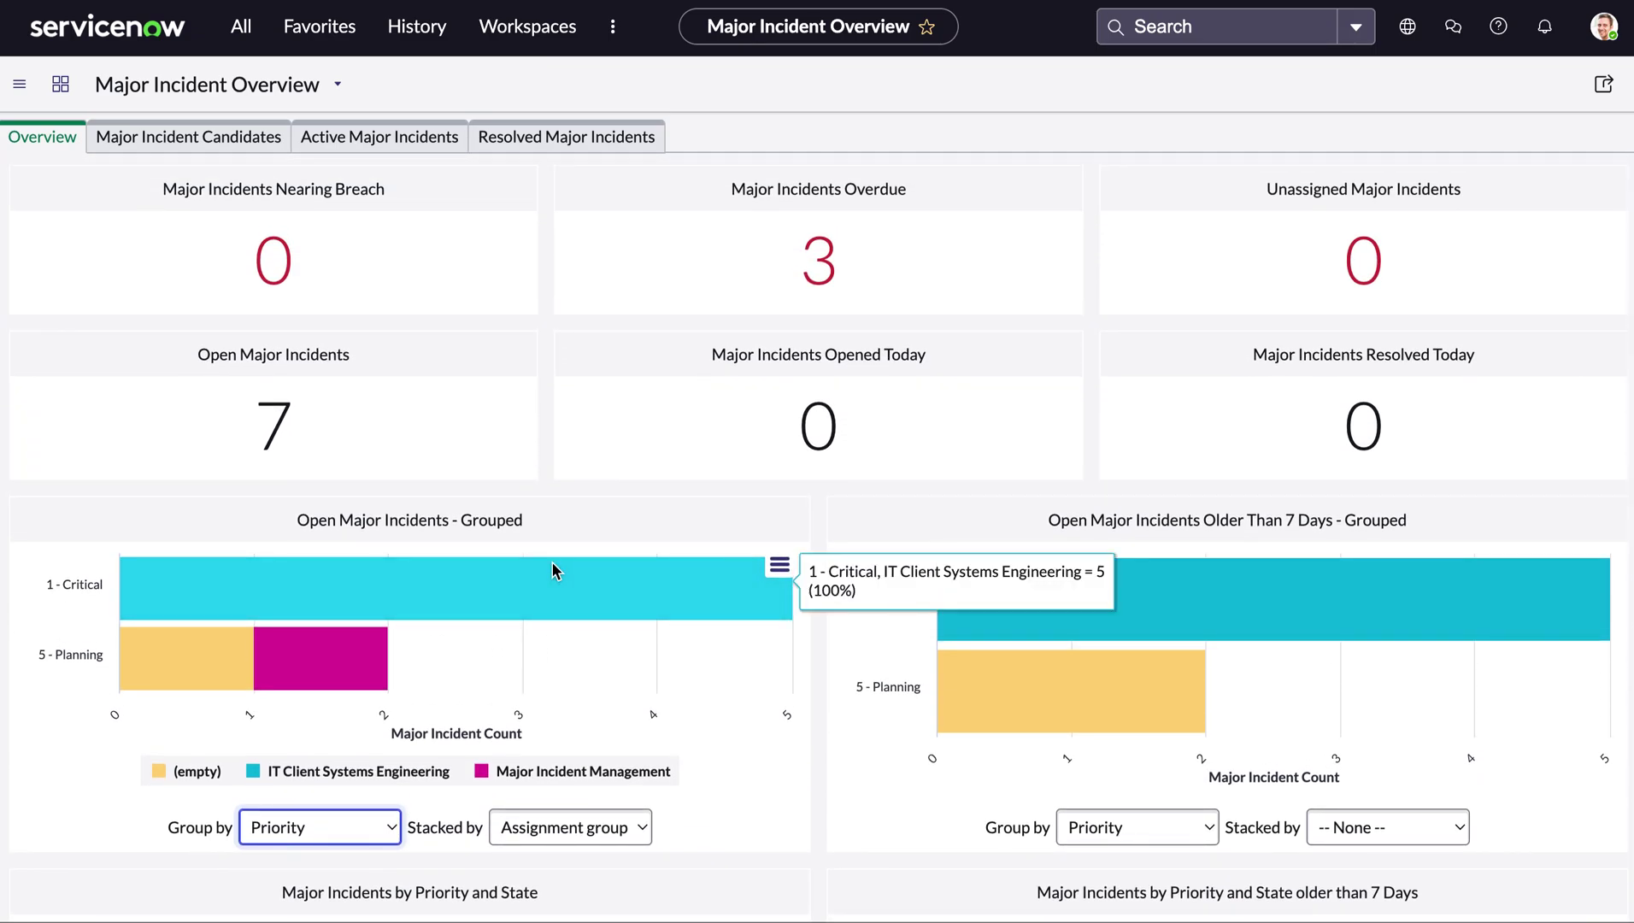
Step: Check the Active and Resolved lists, then open candidate INC0025758 from Major Incident Candidates
left_click(416, 143)
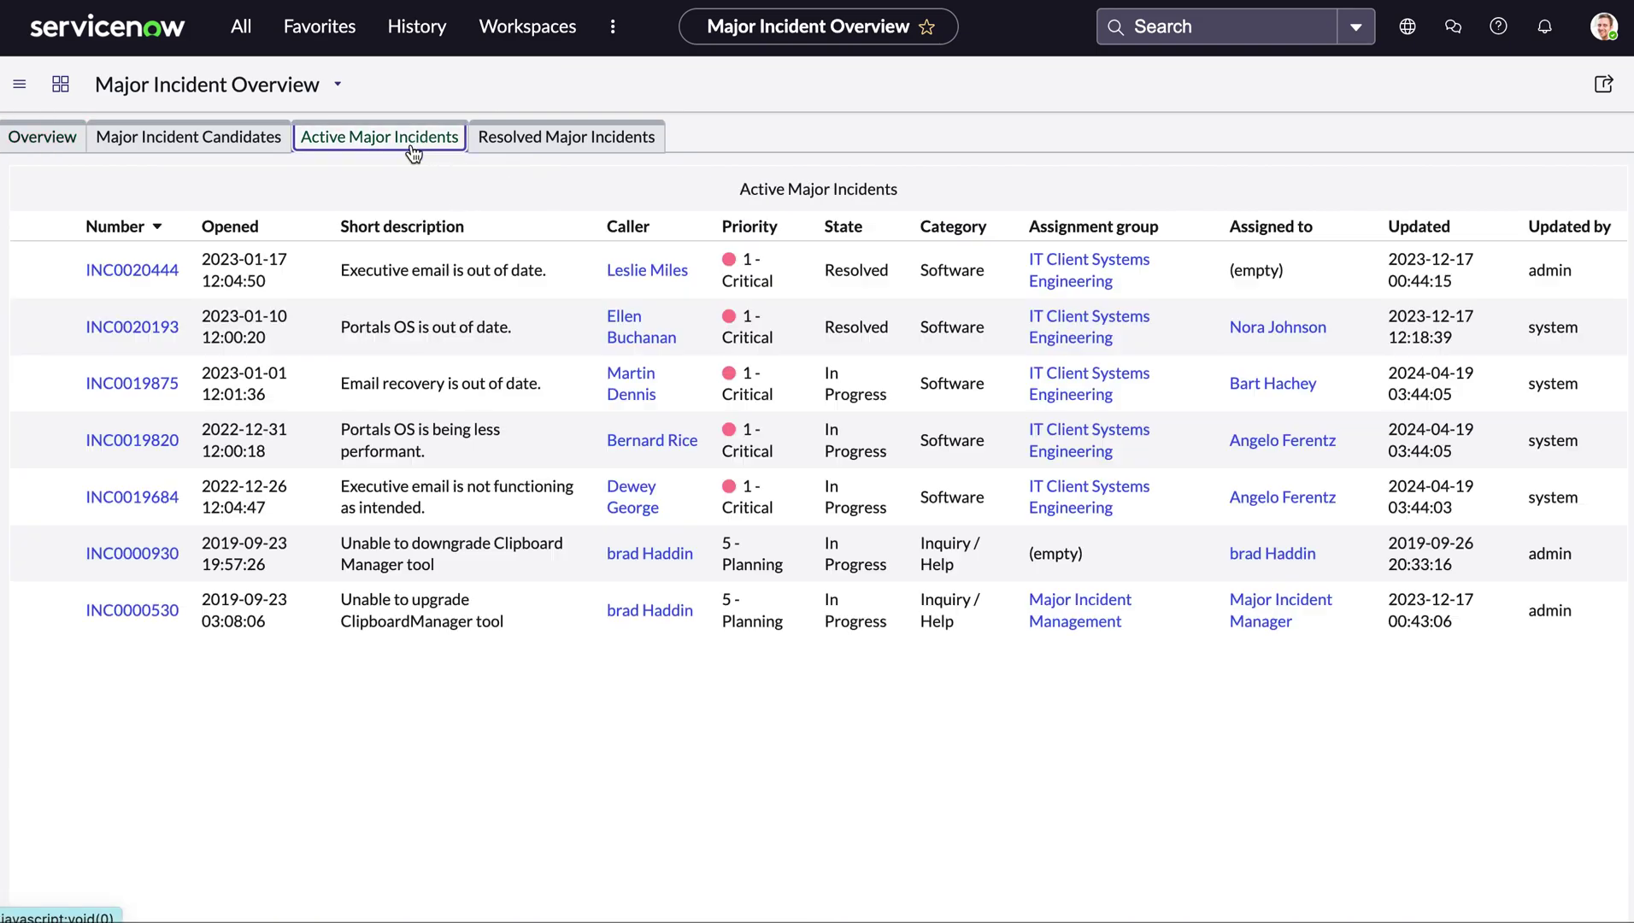
left_click(595, 140)
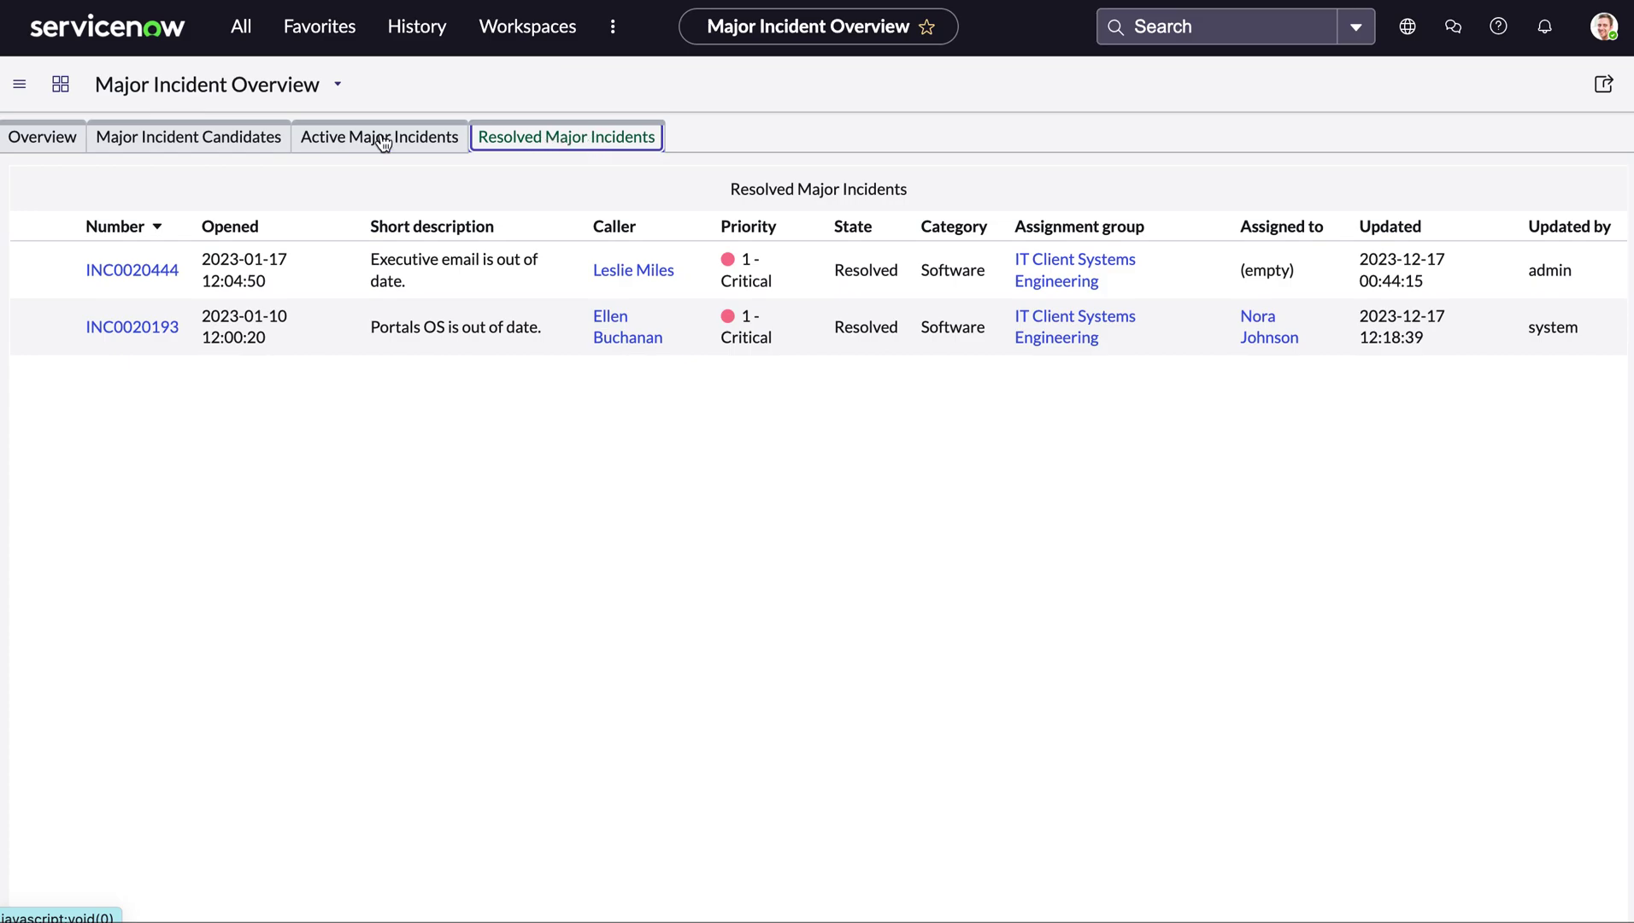
left_click(224, 144)
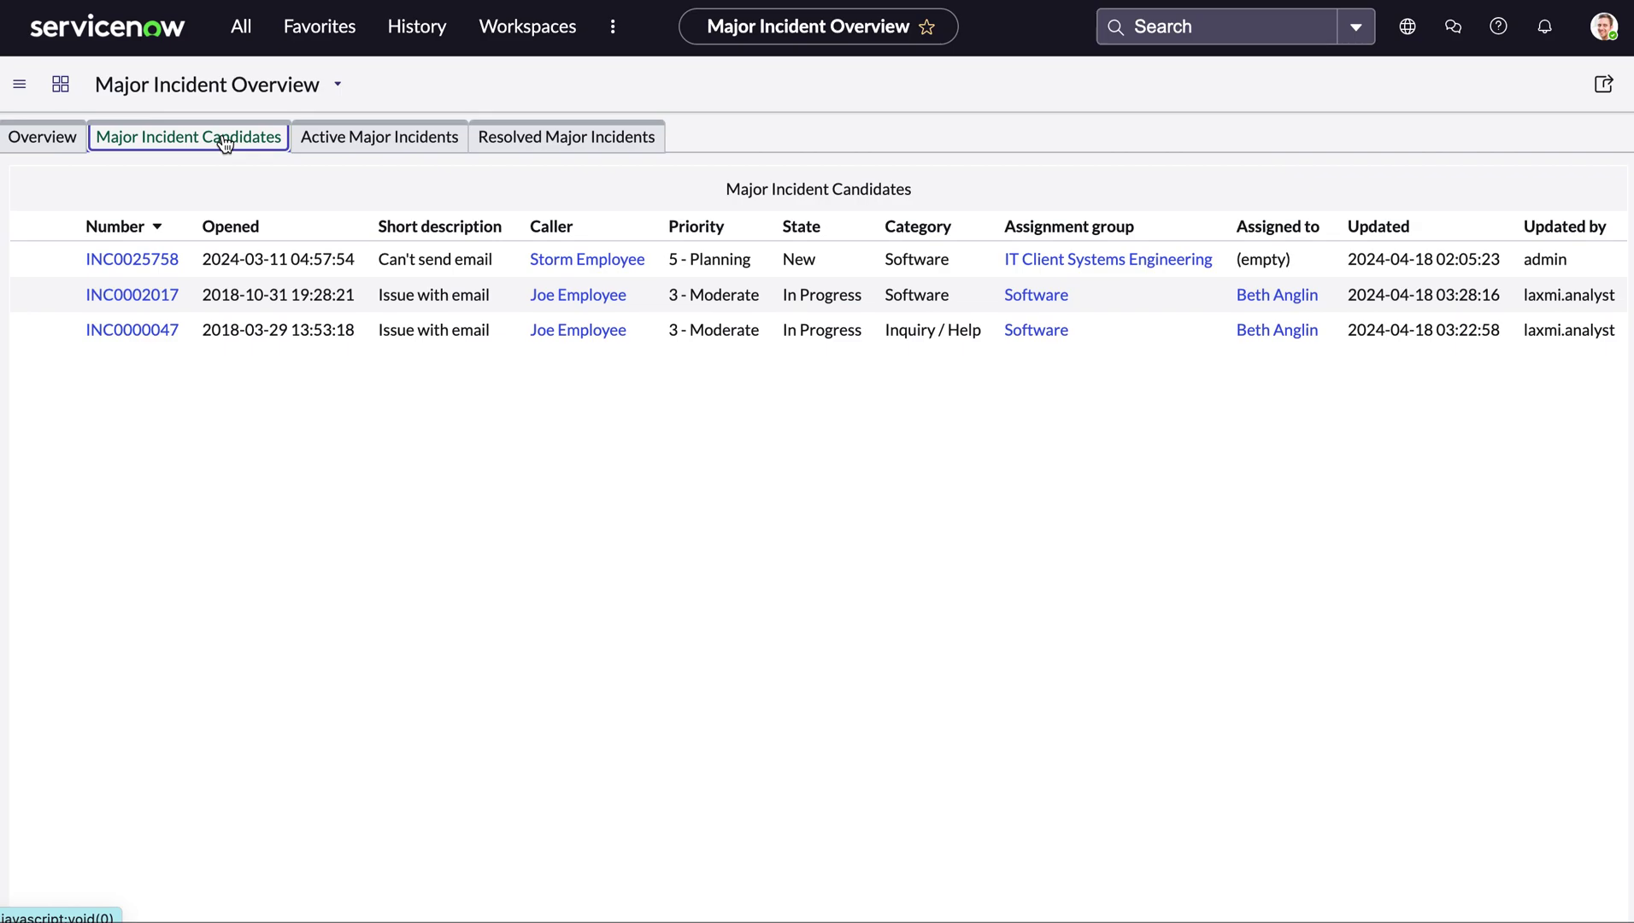
left_click(128, 267)
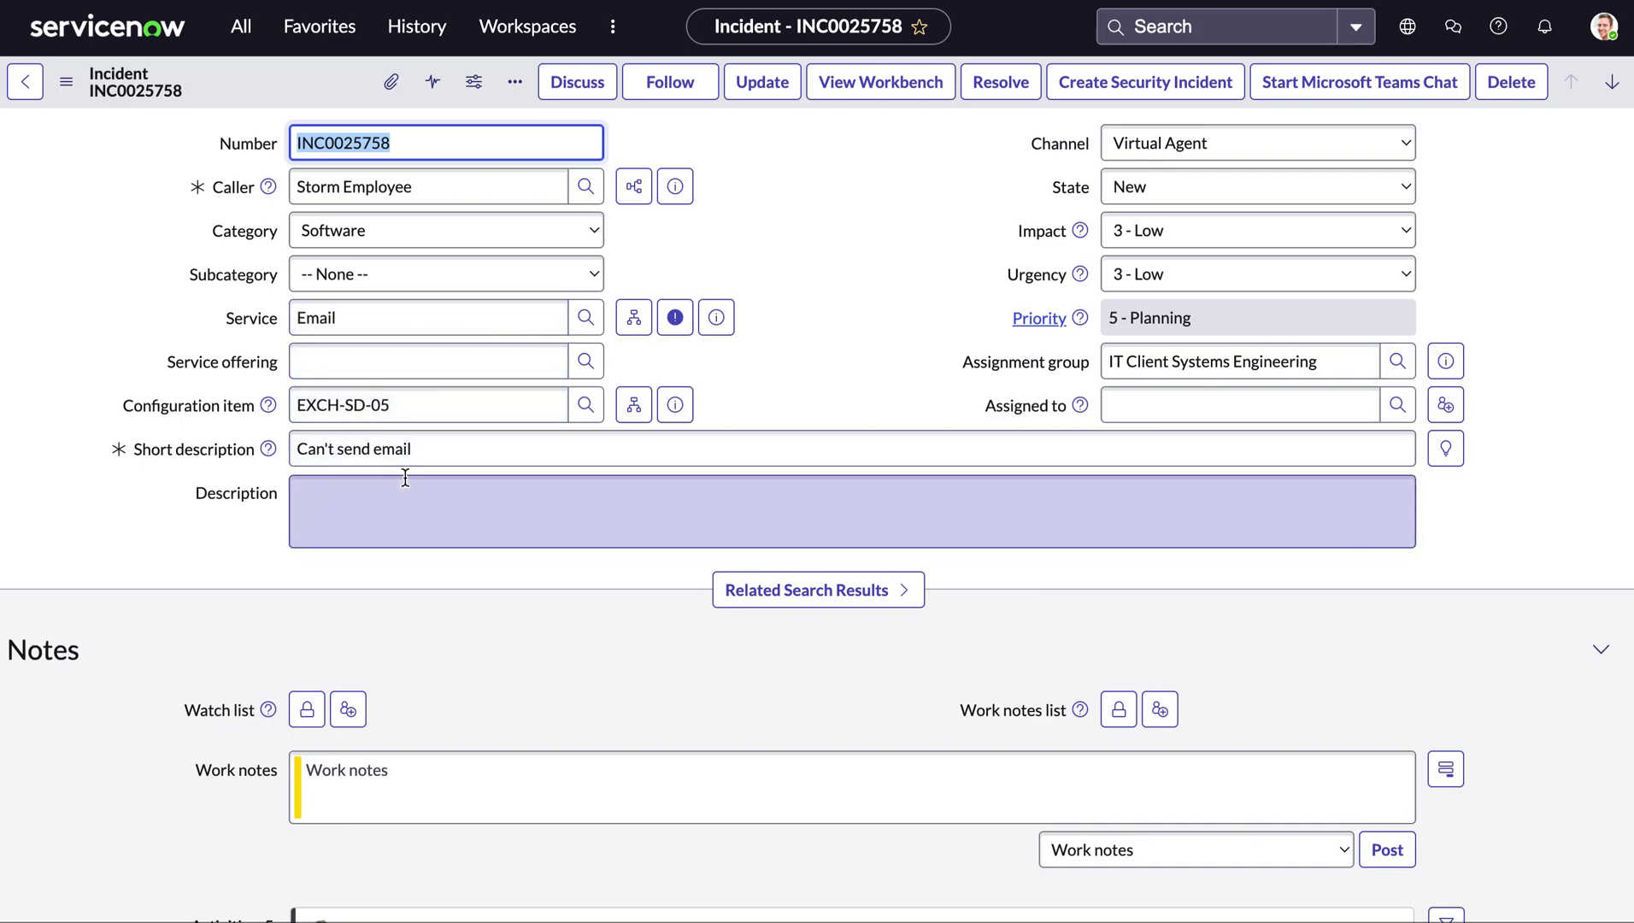
scroll(405, 475, "down", 2)
scroll(405, 476, "down", 5)
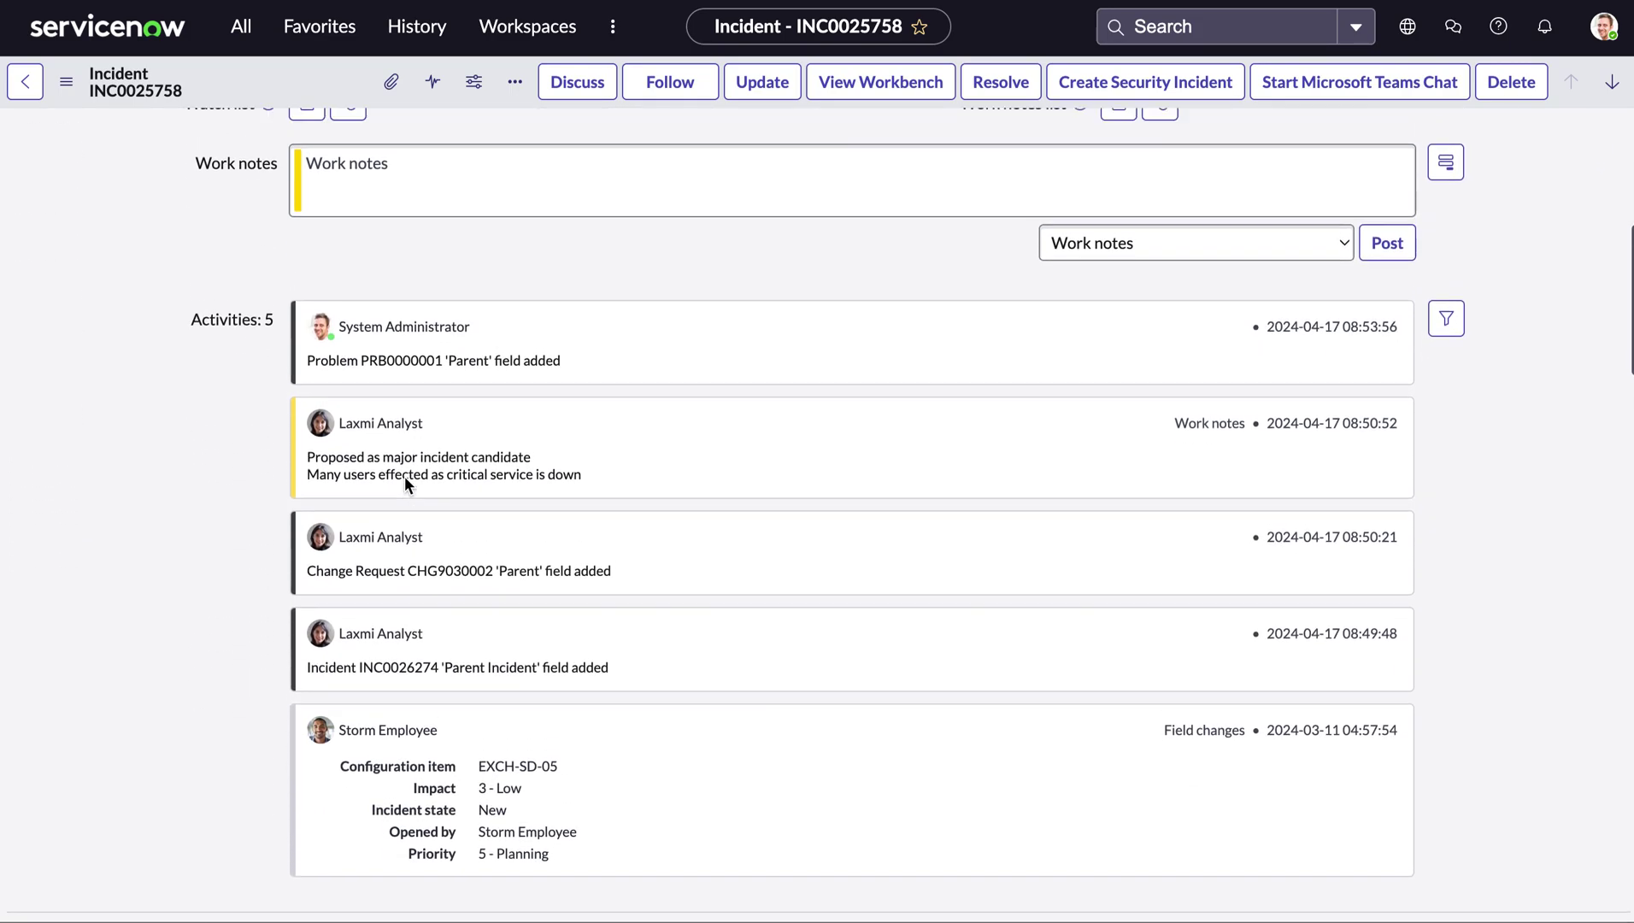
scroll(405, 476, "down", 1)
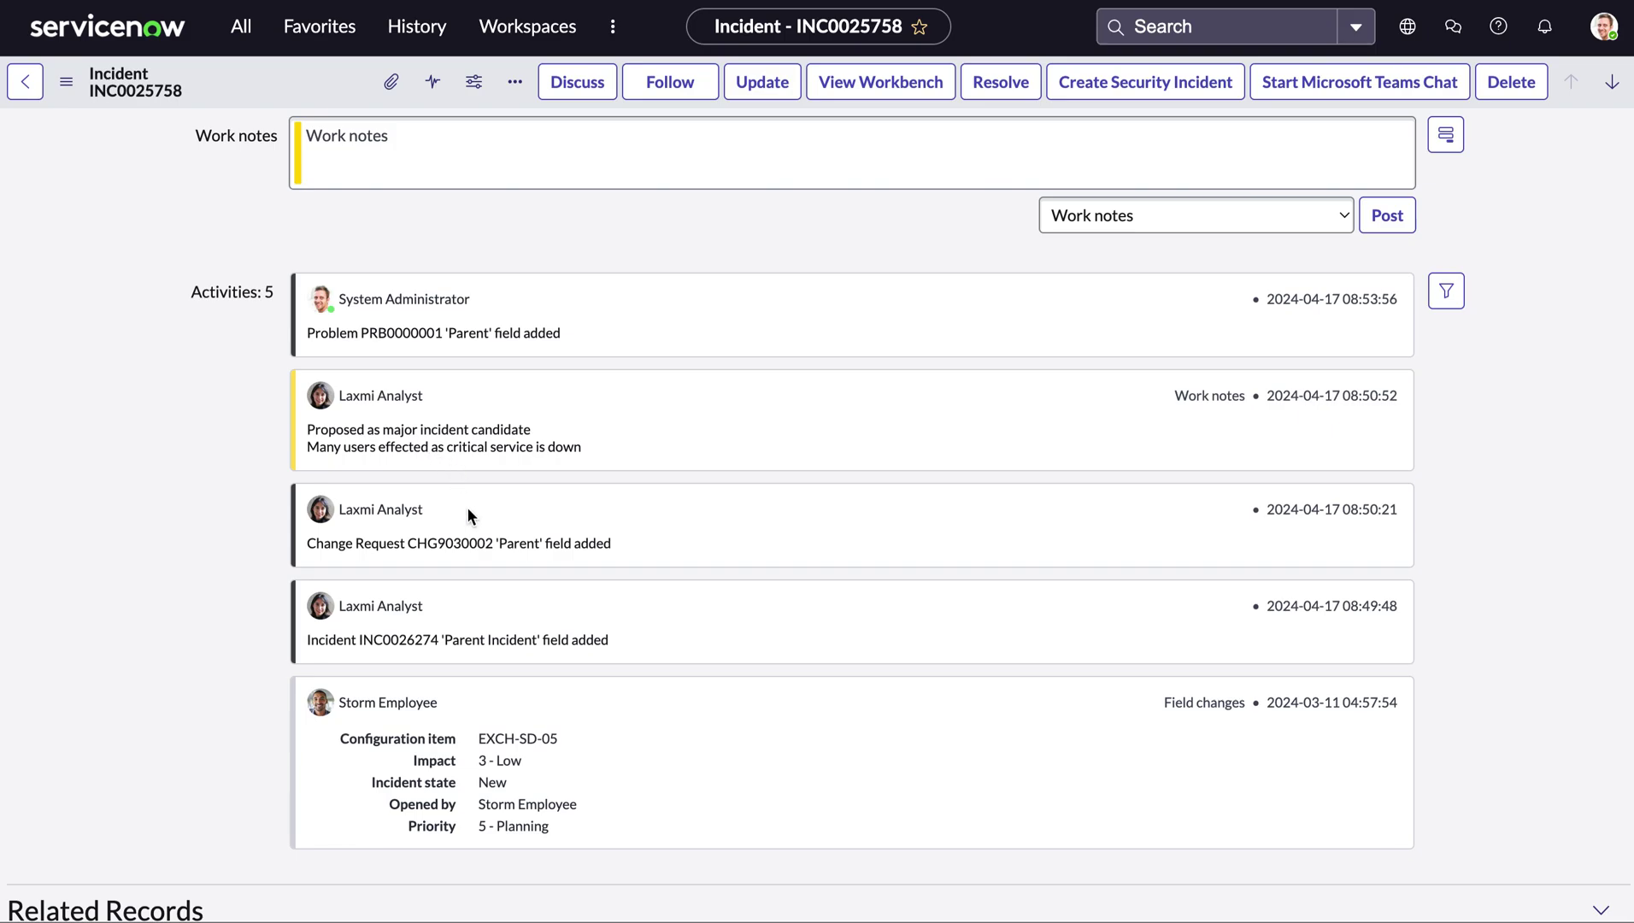
scroll(468, 510, "down", 7)
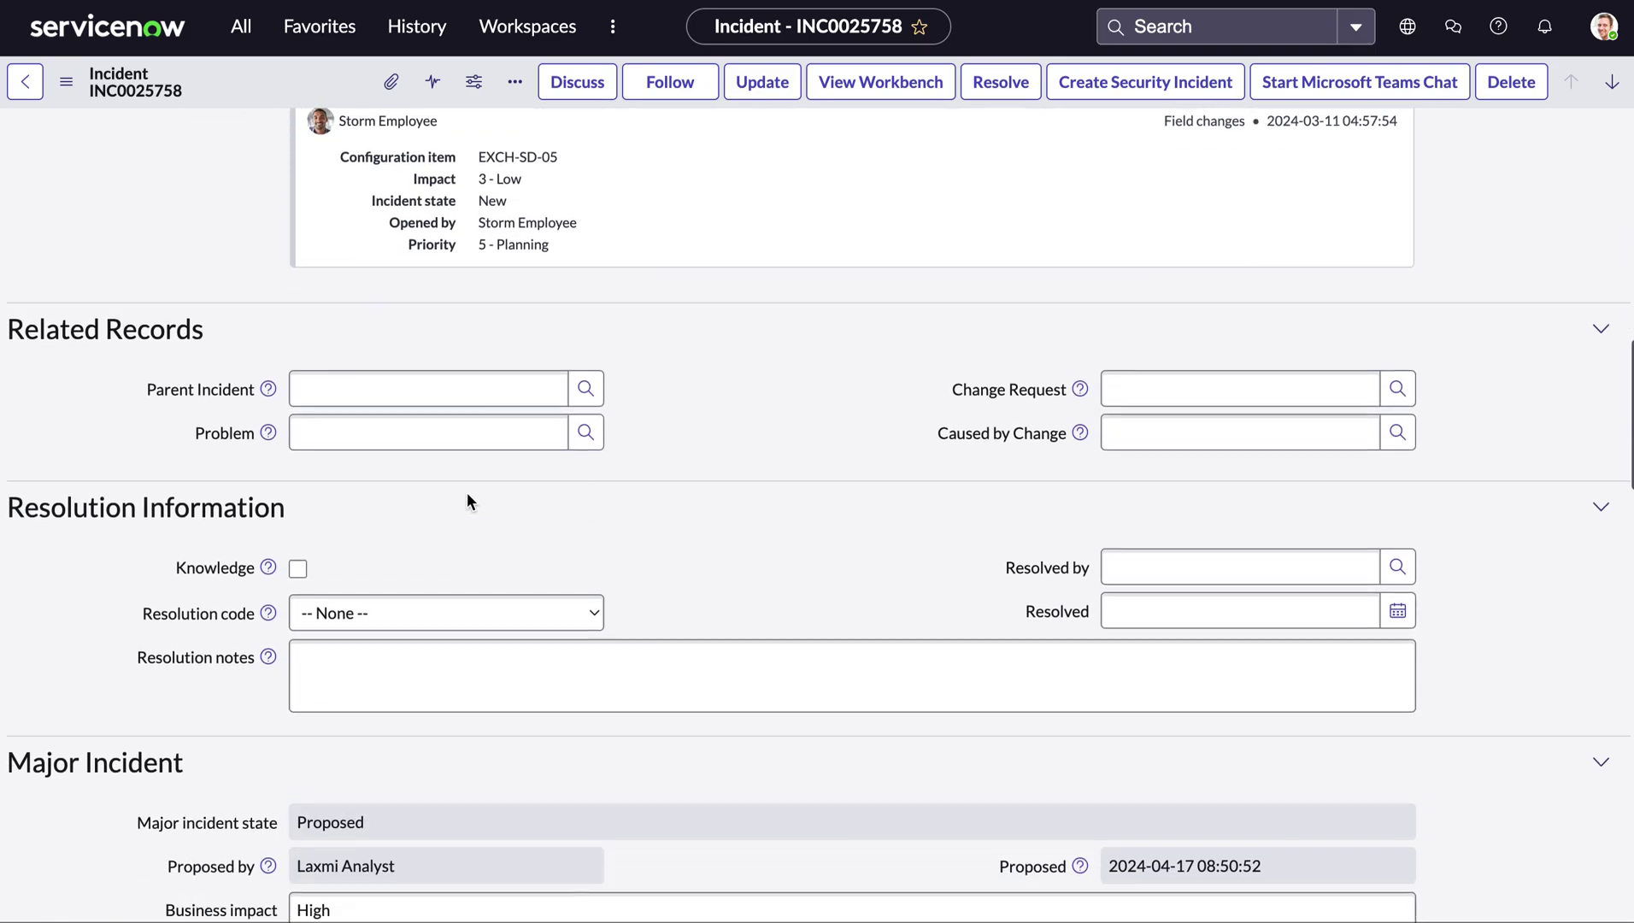
scroll(467, 501, "down", 5)
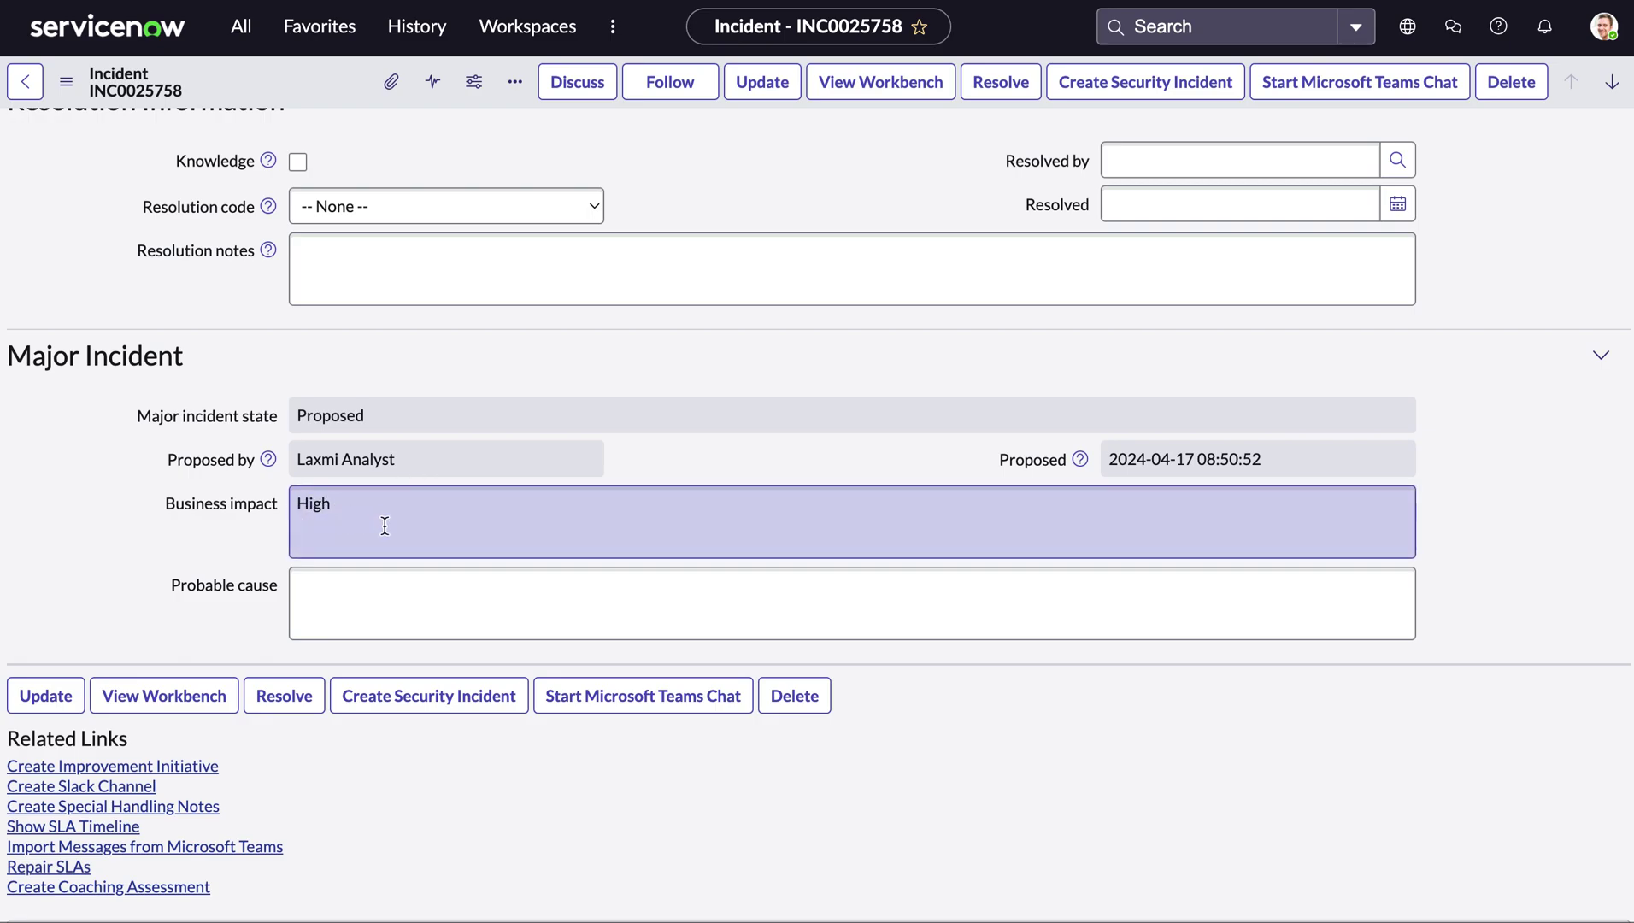
scroll(385, 525, "up", 3)
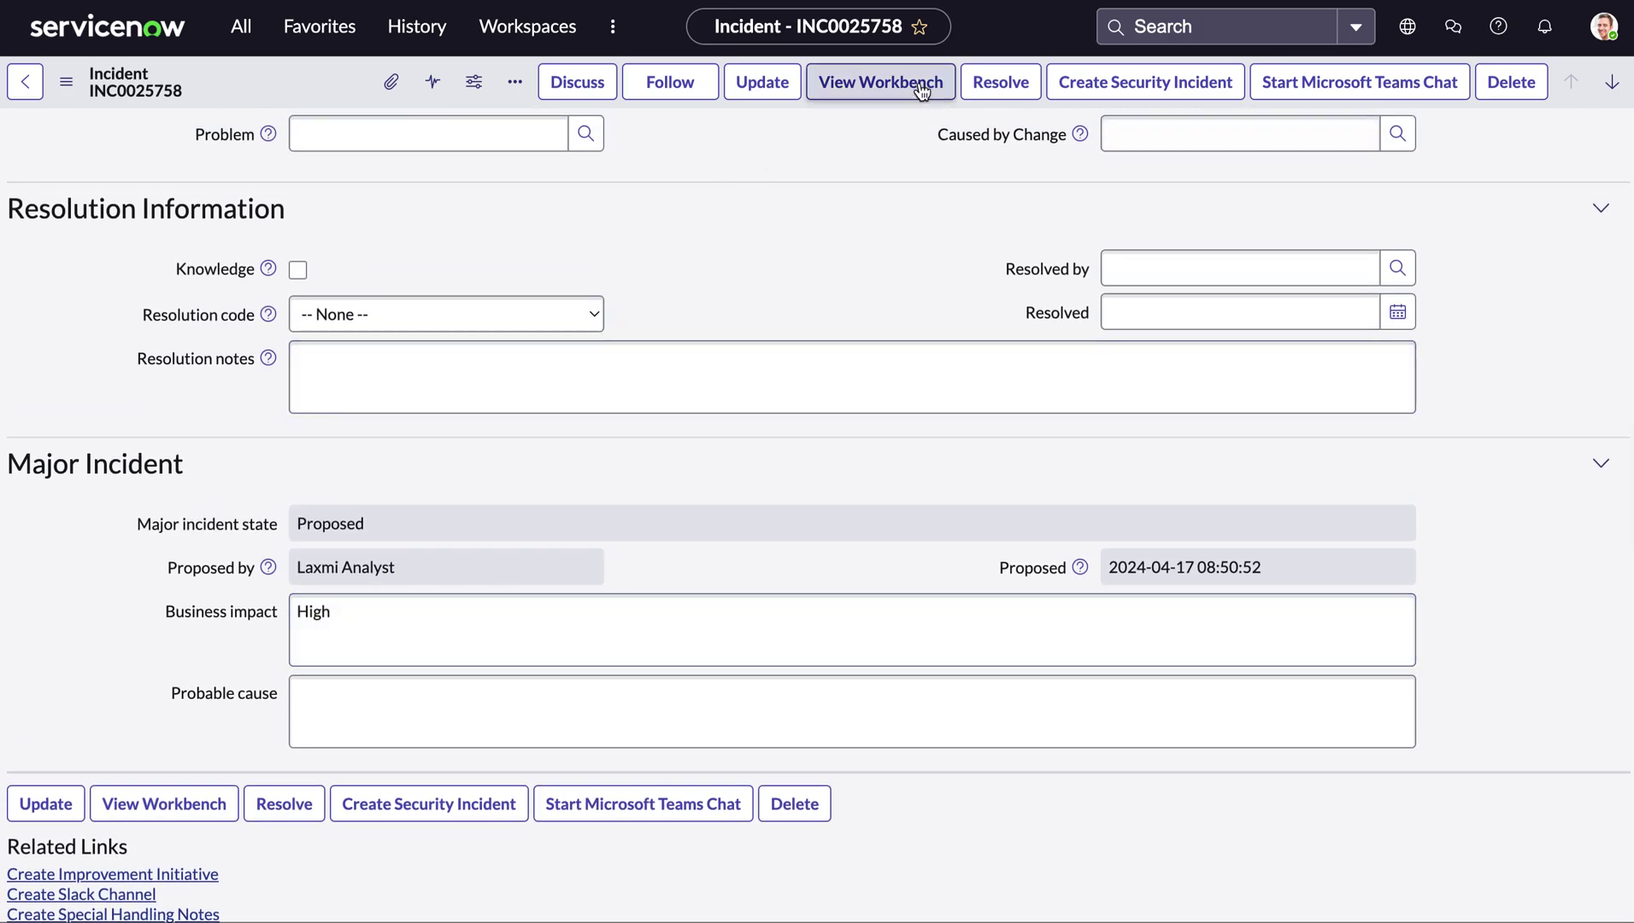
Step: Open INC0025758 in the Major Incident Workbench and review impacted services and child incident actions
left_click(935, 82)
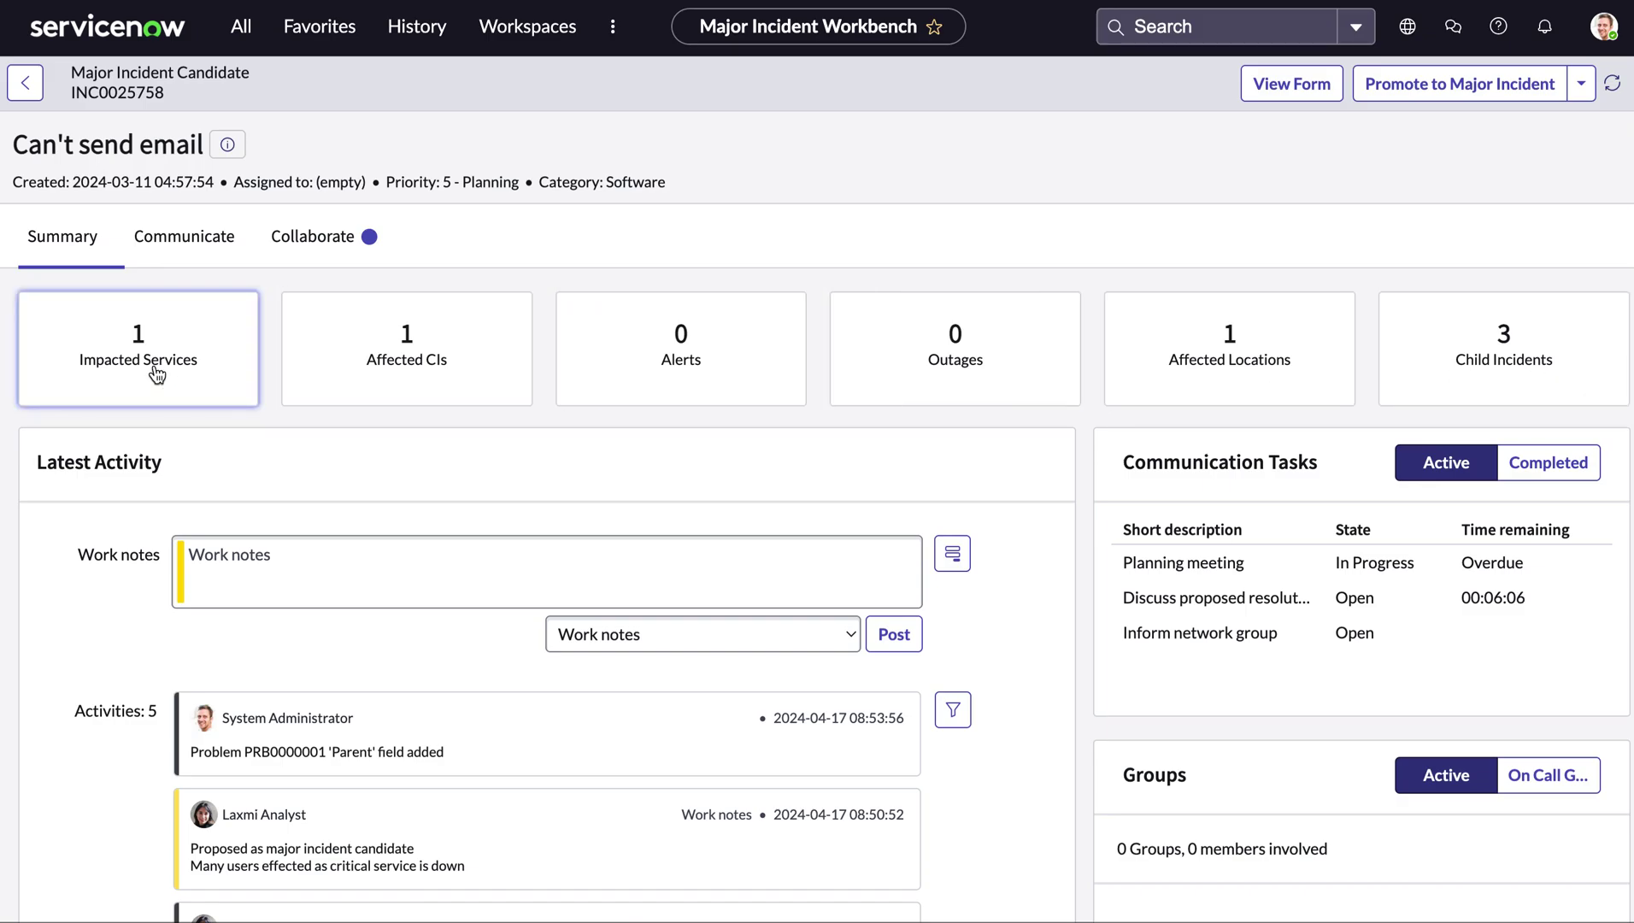
left_click(160, 330)
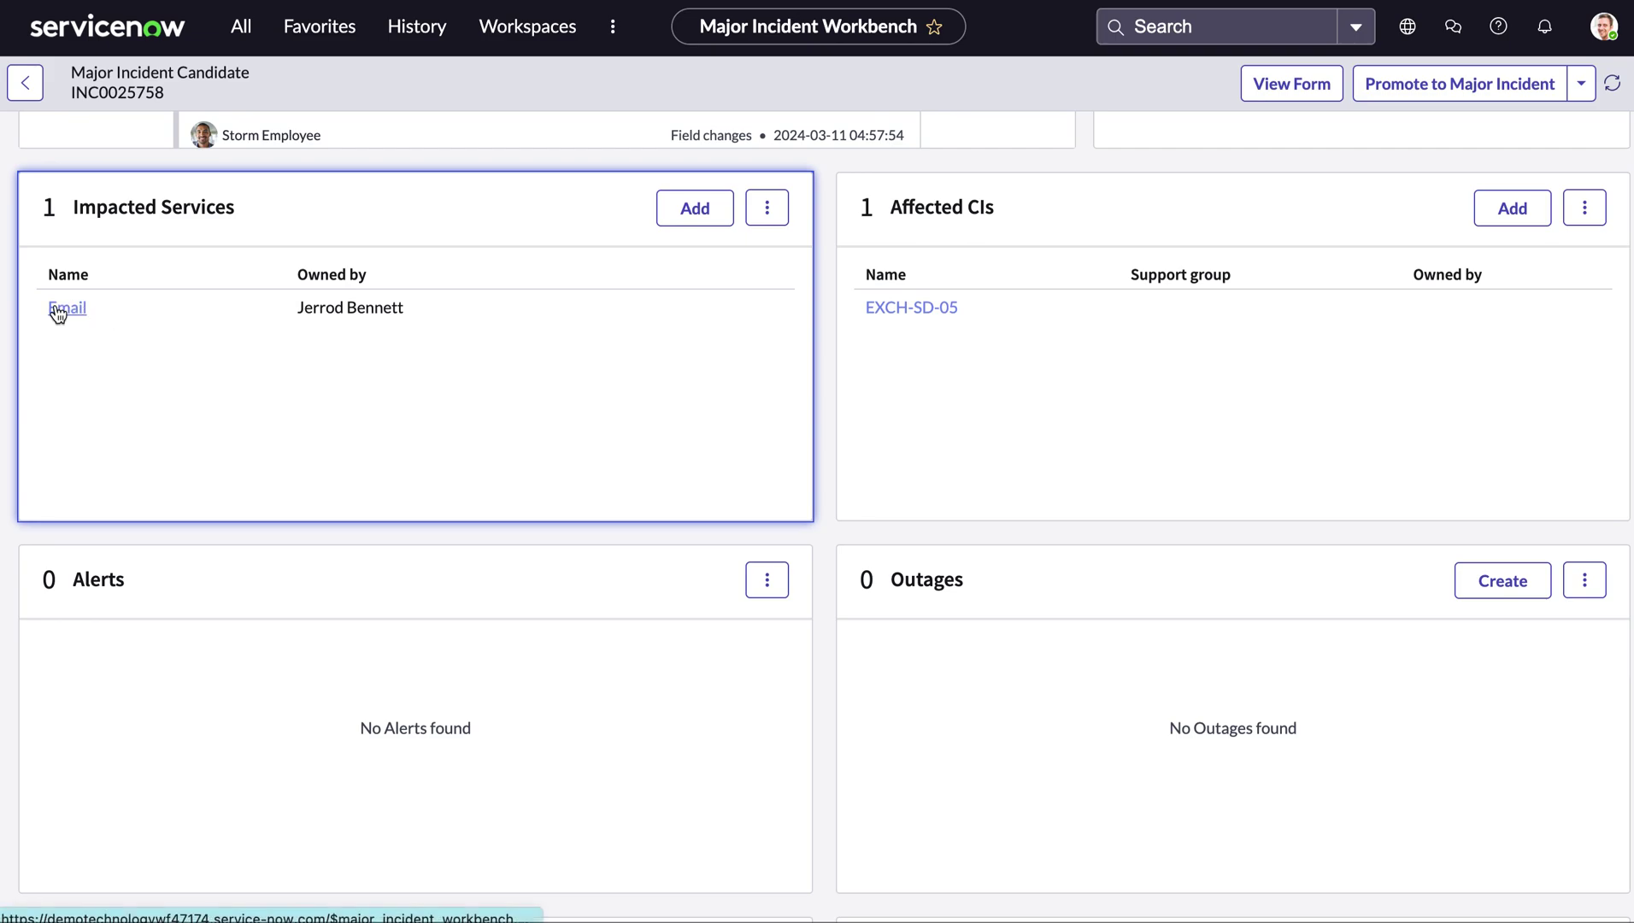
scroll(471, 516, "down", 5)
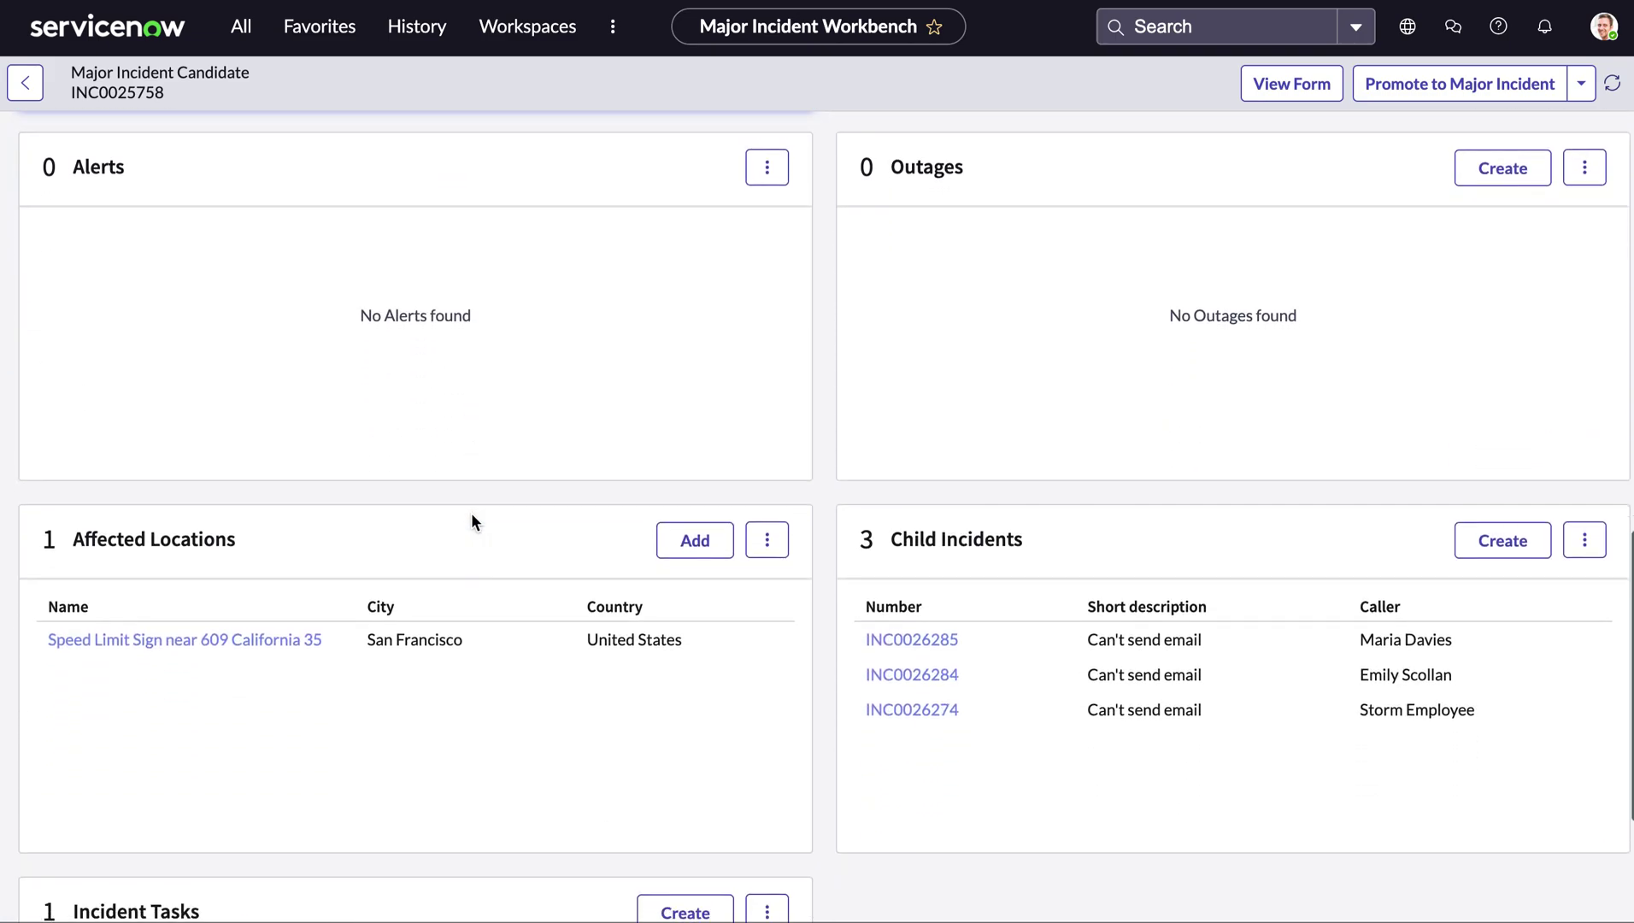
scroll(990, 637, "down", 1)
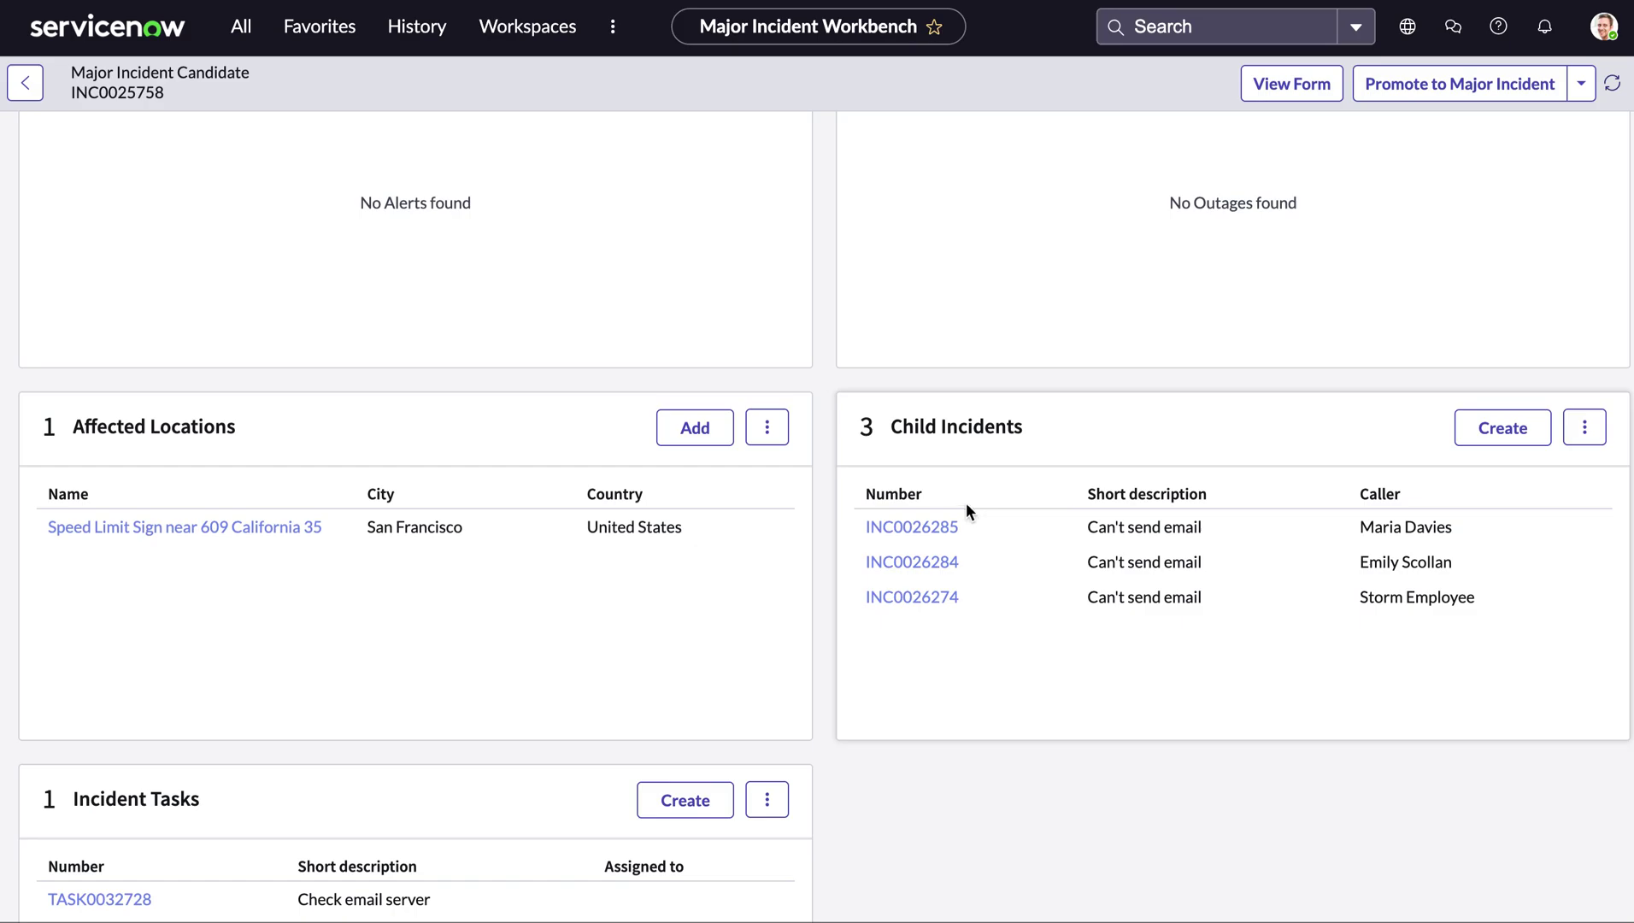
left_click(1583, 429)
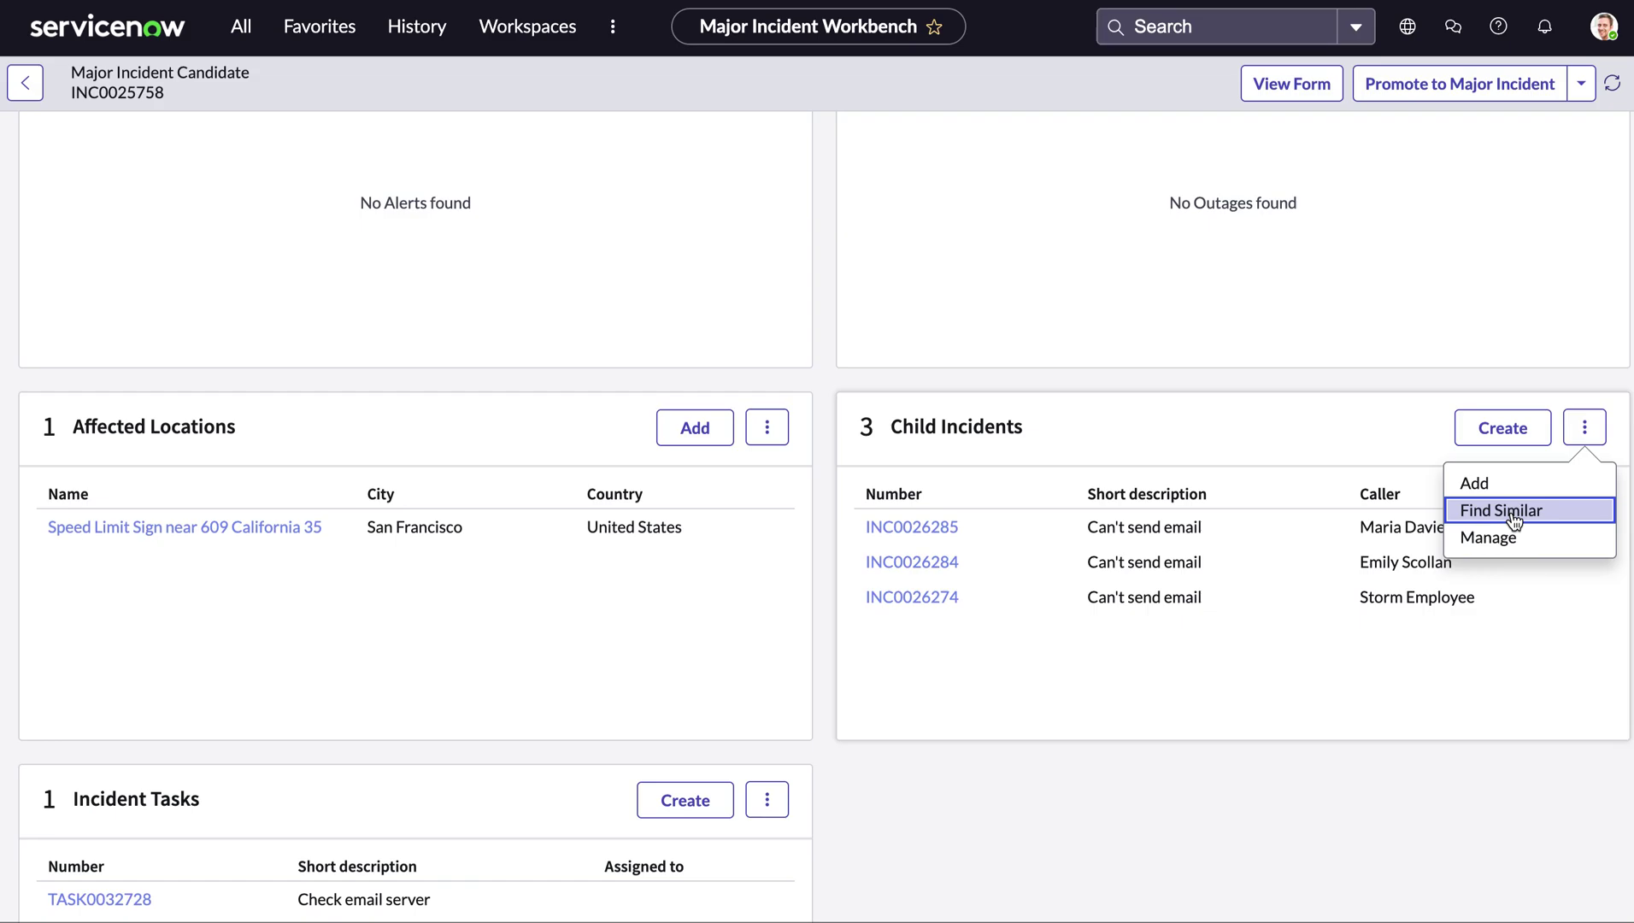
scroll(1225, 756, "down", 3)
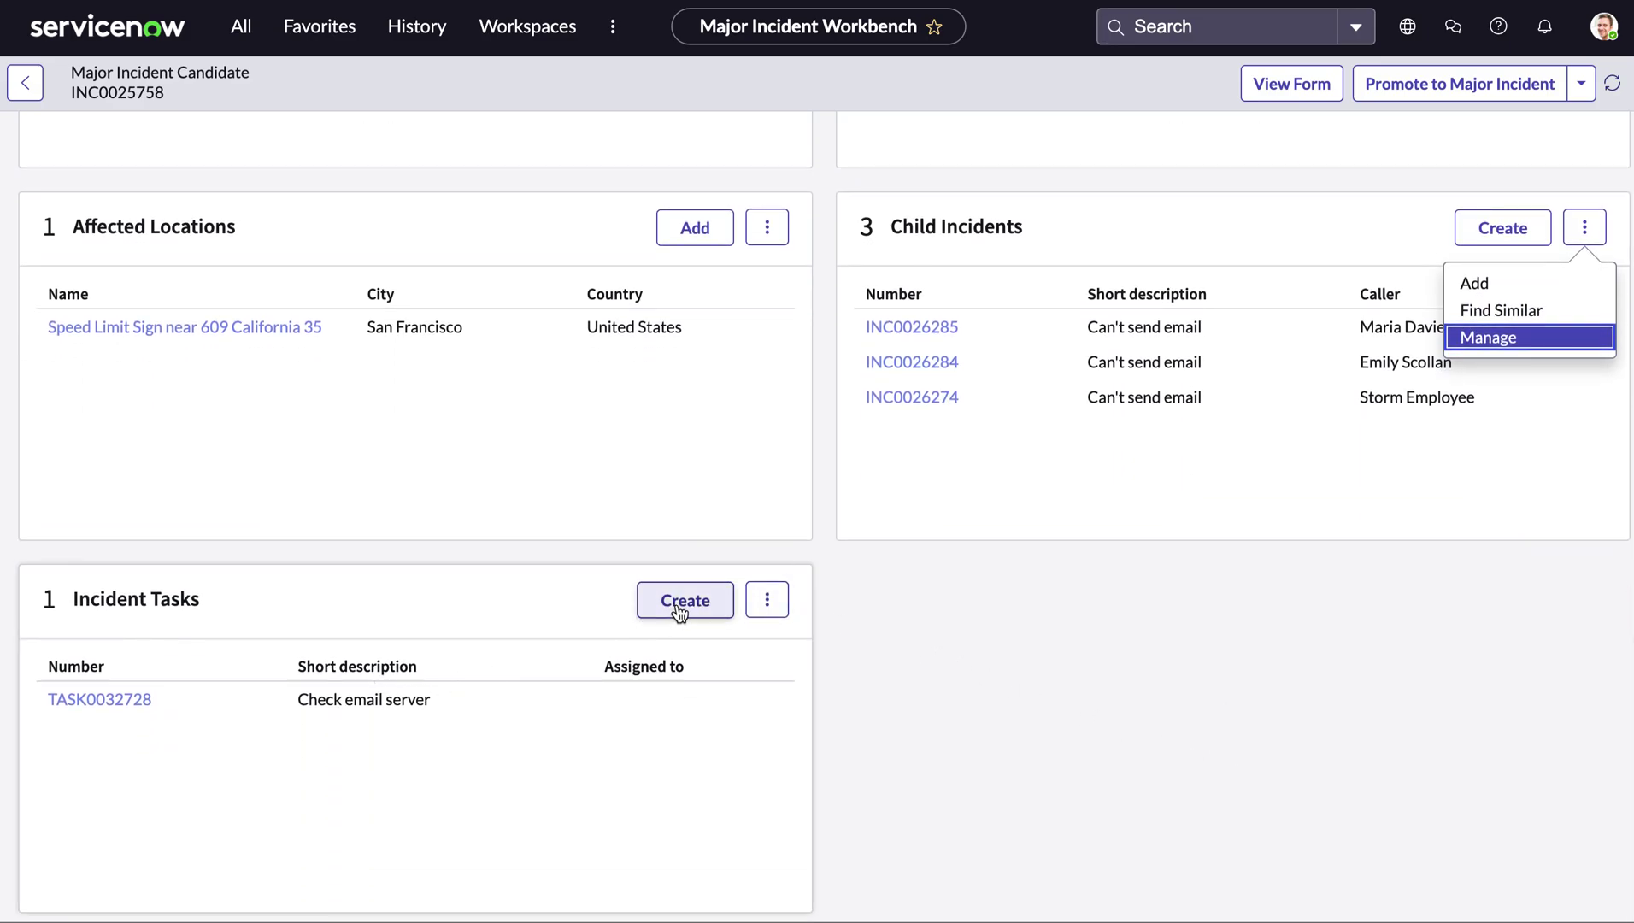
Step: Start a new Incident Task, discard it without saving, and return to the top
left_click(679, 608)
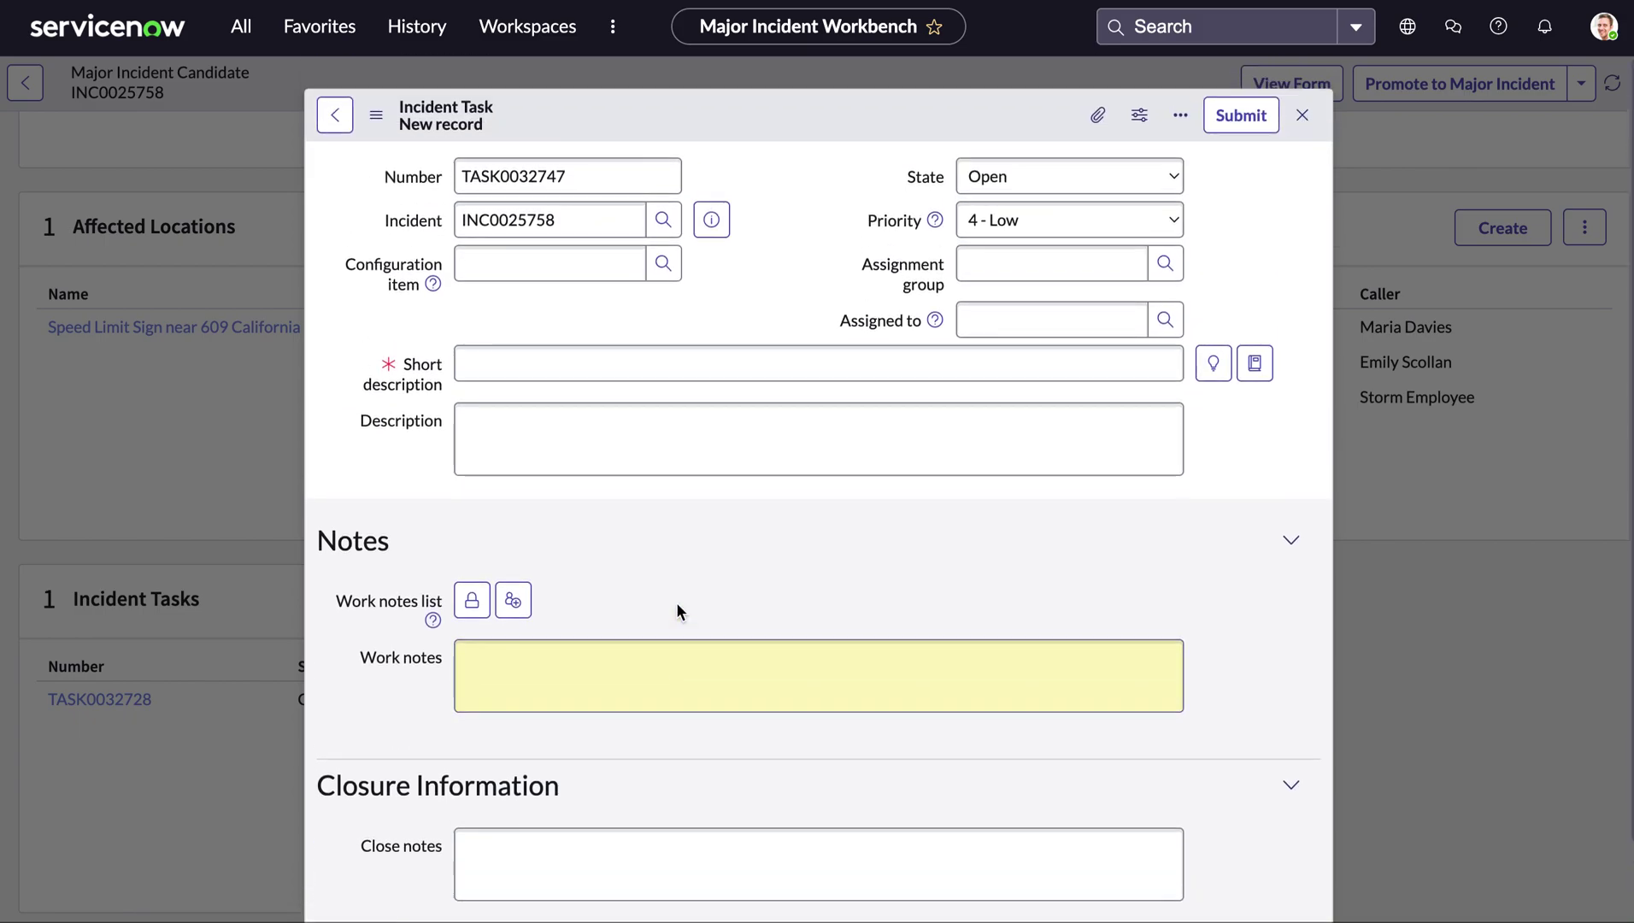
left_click(1302, 114)
scroll(1241, 634, "up", 10)
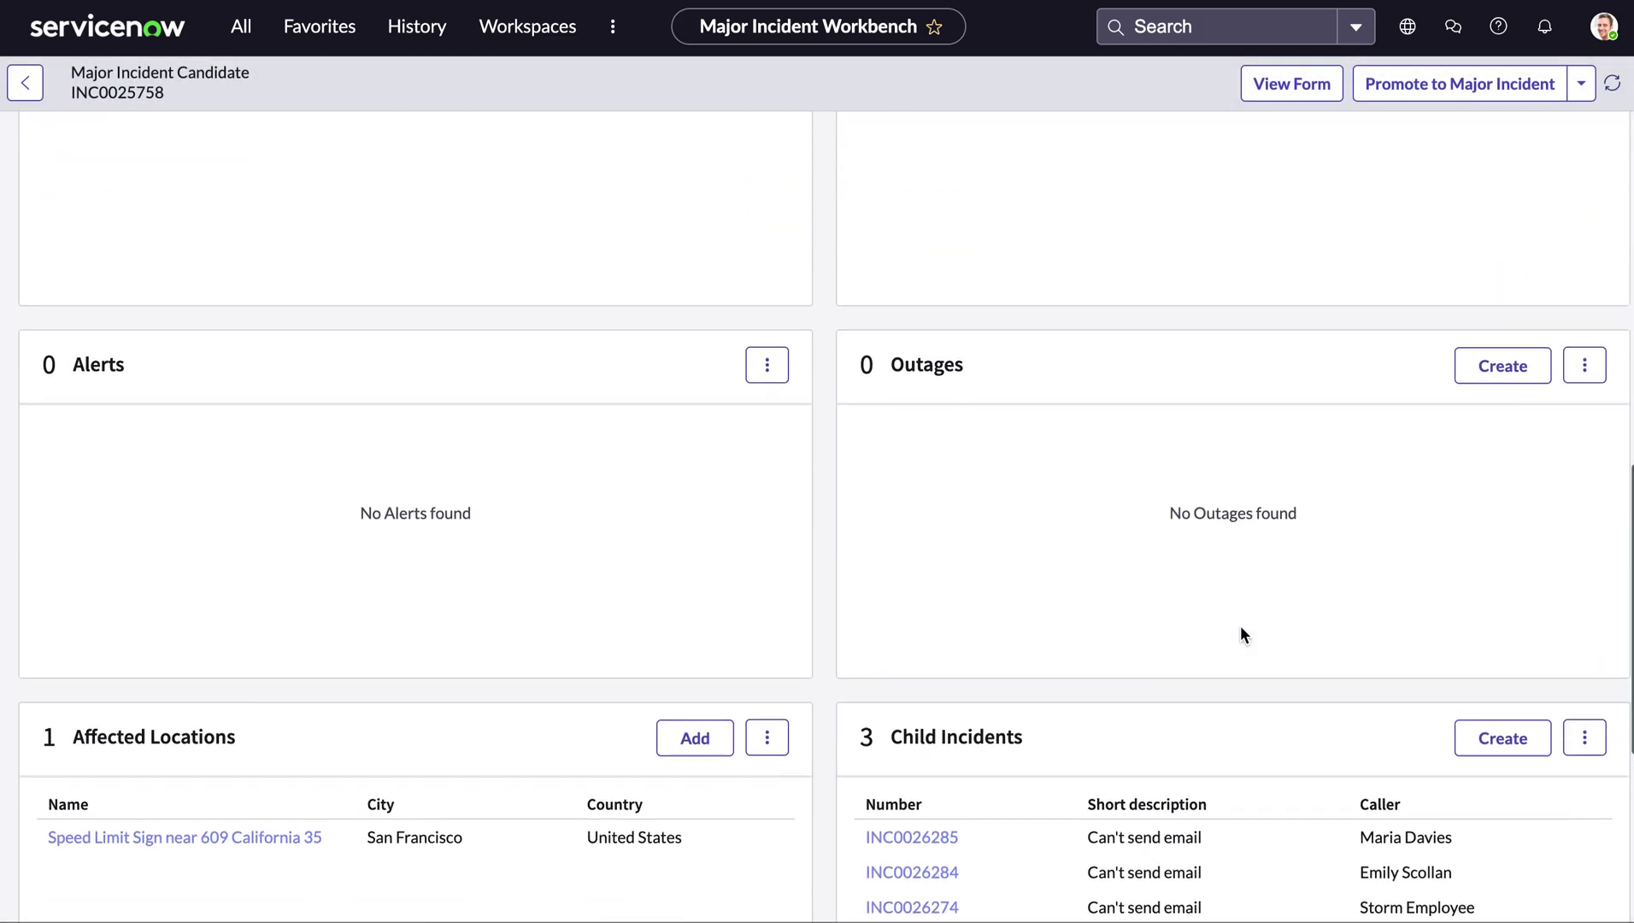
scroll(1241, 634, "up", 7)
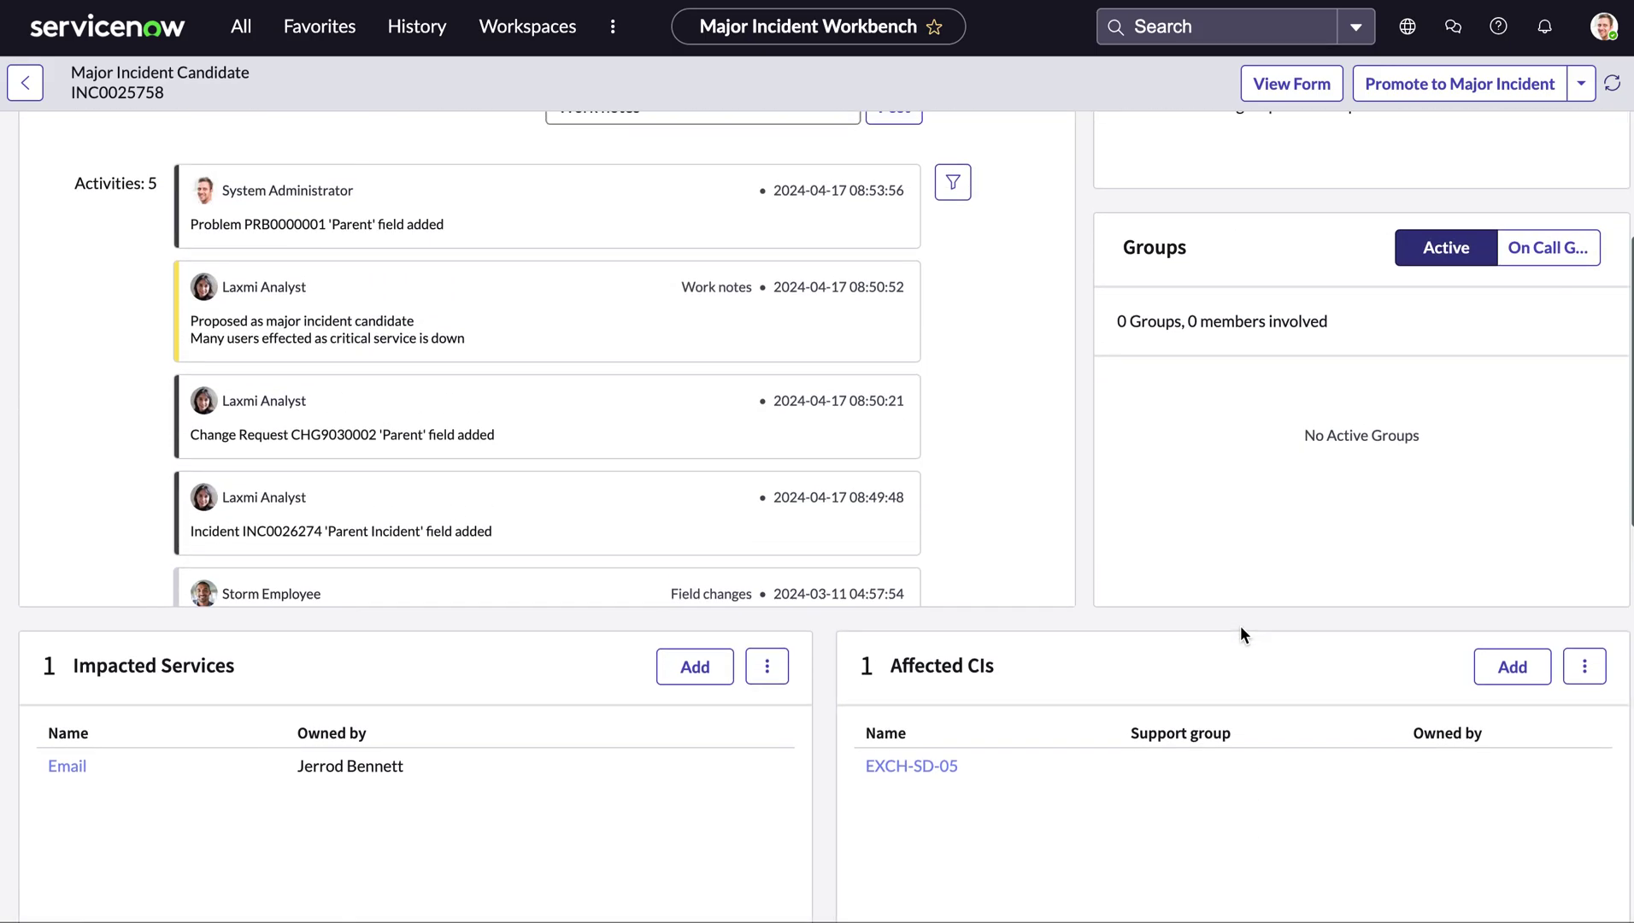
scroll(1239, 626, "up", 2)
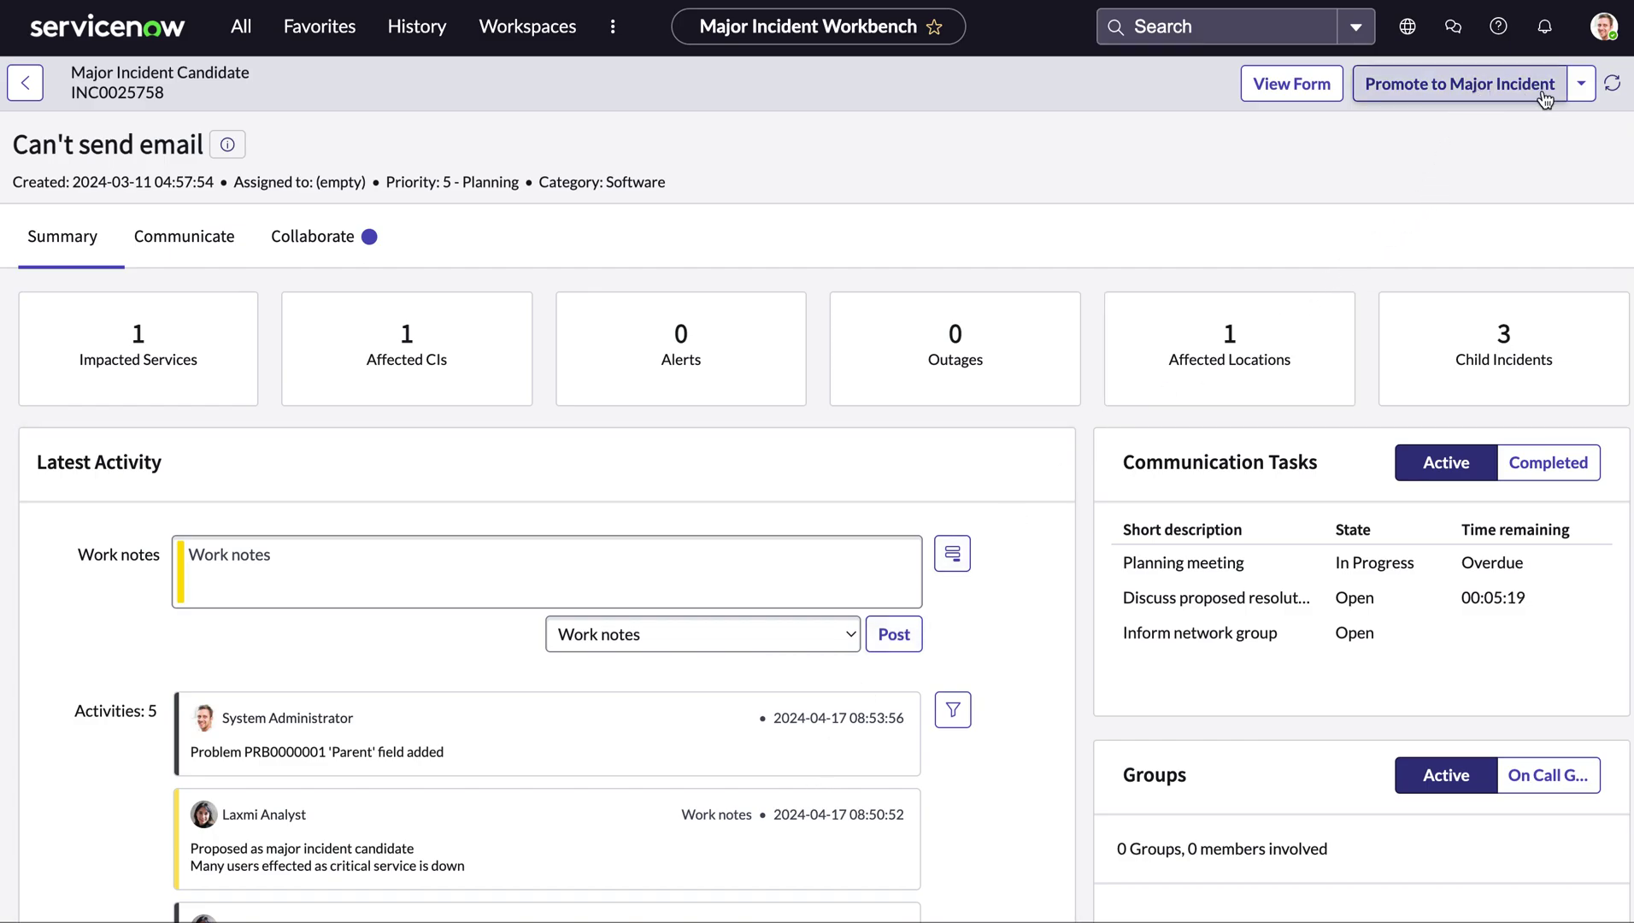
Step: Promote INC0025758 to major incident with work note 'justified reasons' and dismiss the confirmation
left_click(1582, 85)
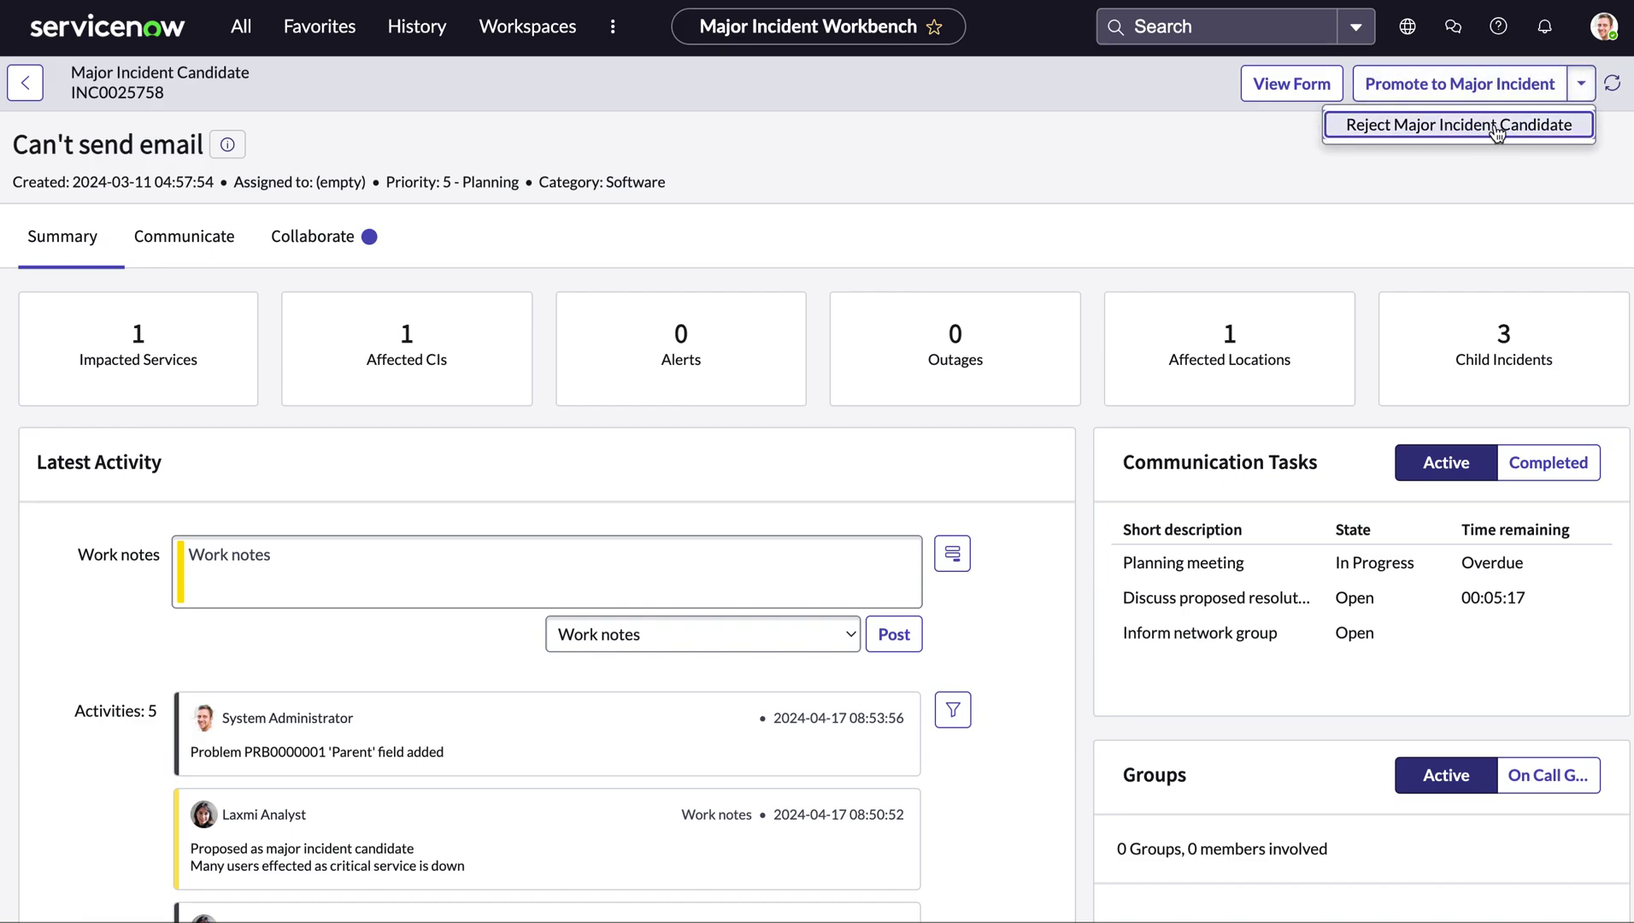
left_click(1471, 198)
left_click(1474, 83)
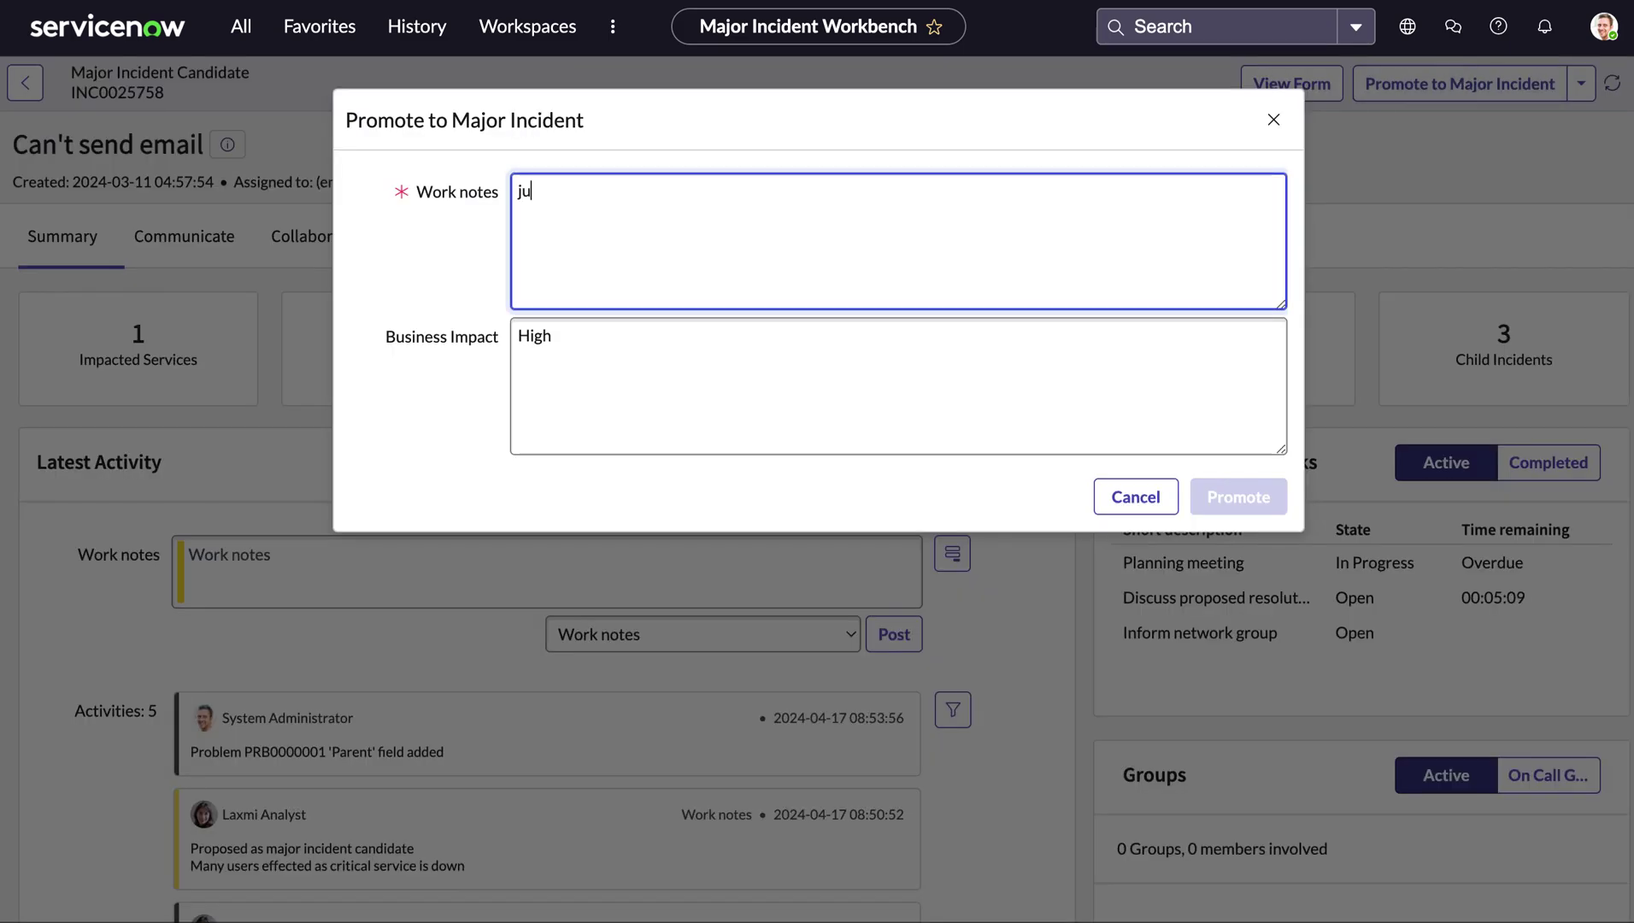
type("stified rea")
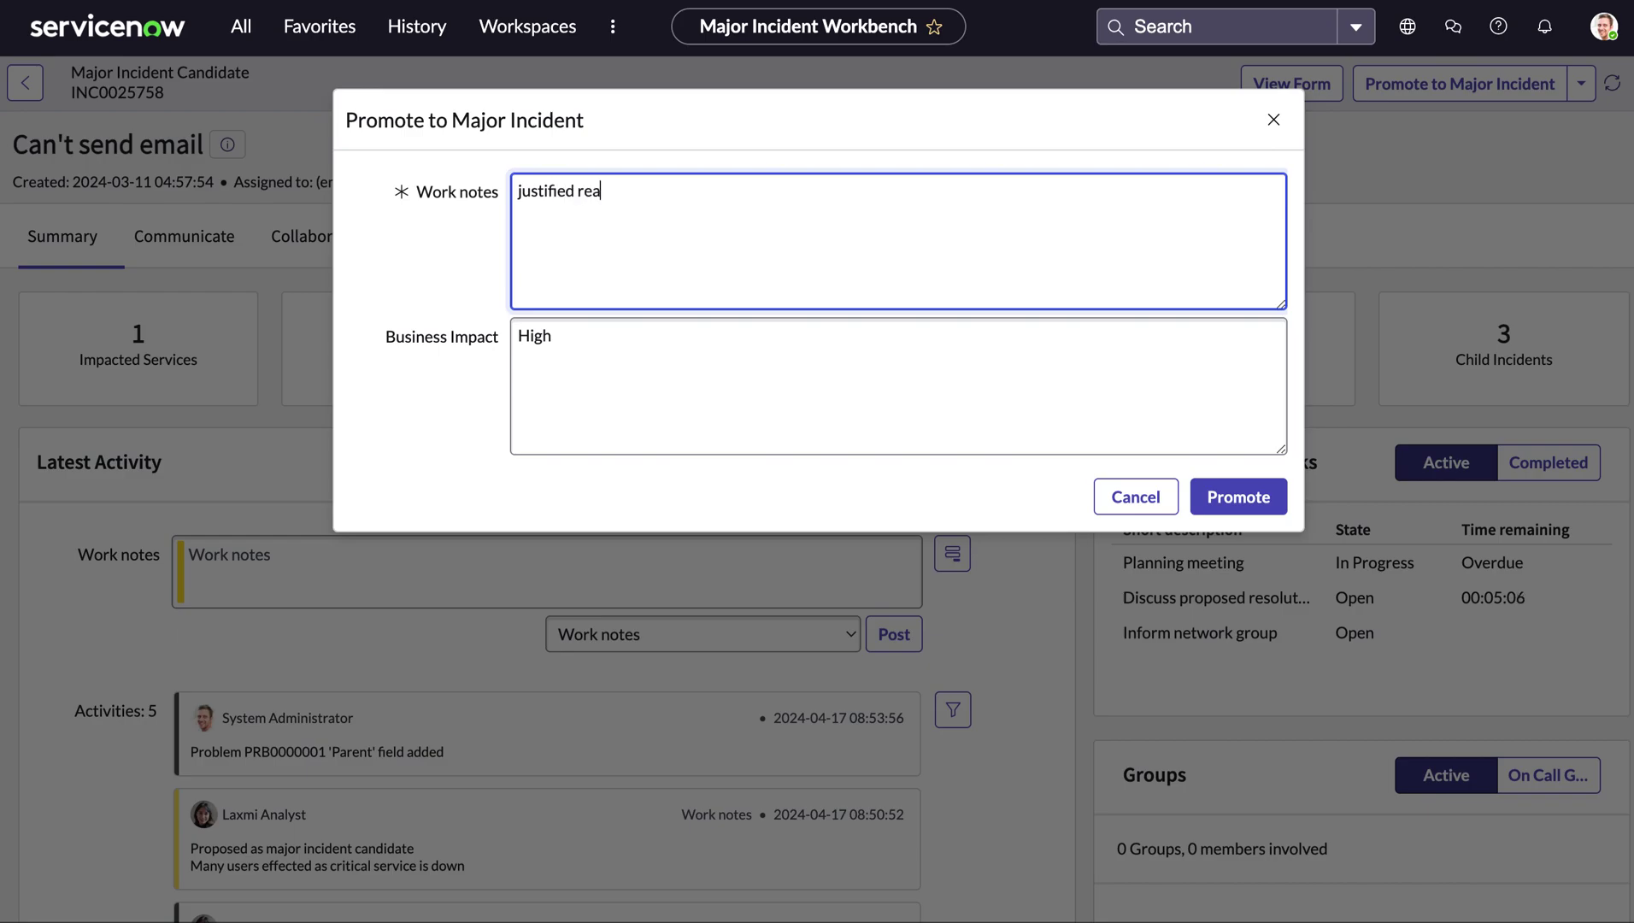
type("sons")
left_click(1268, 505)
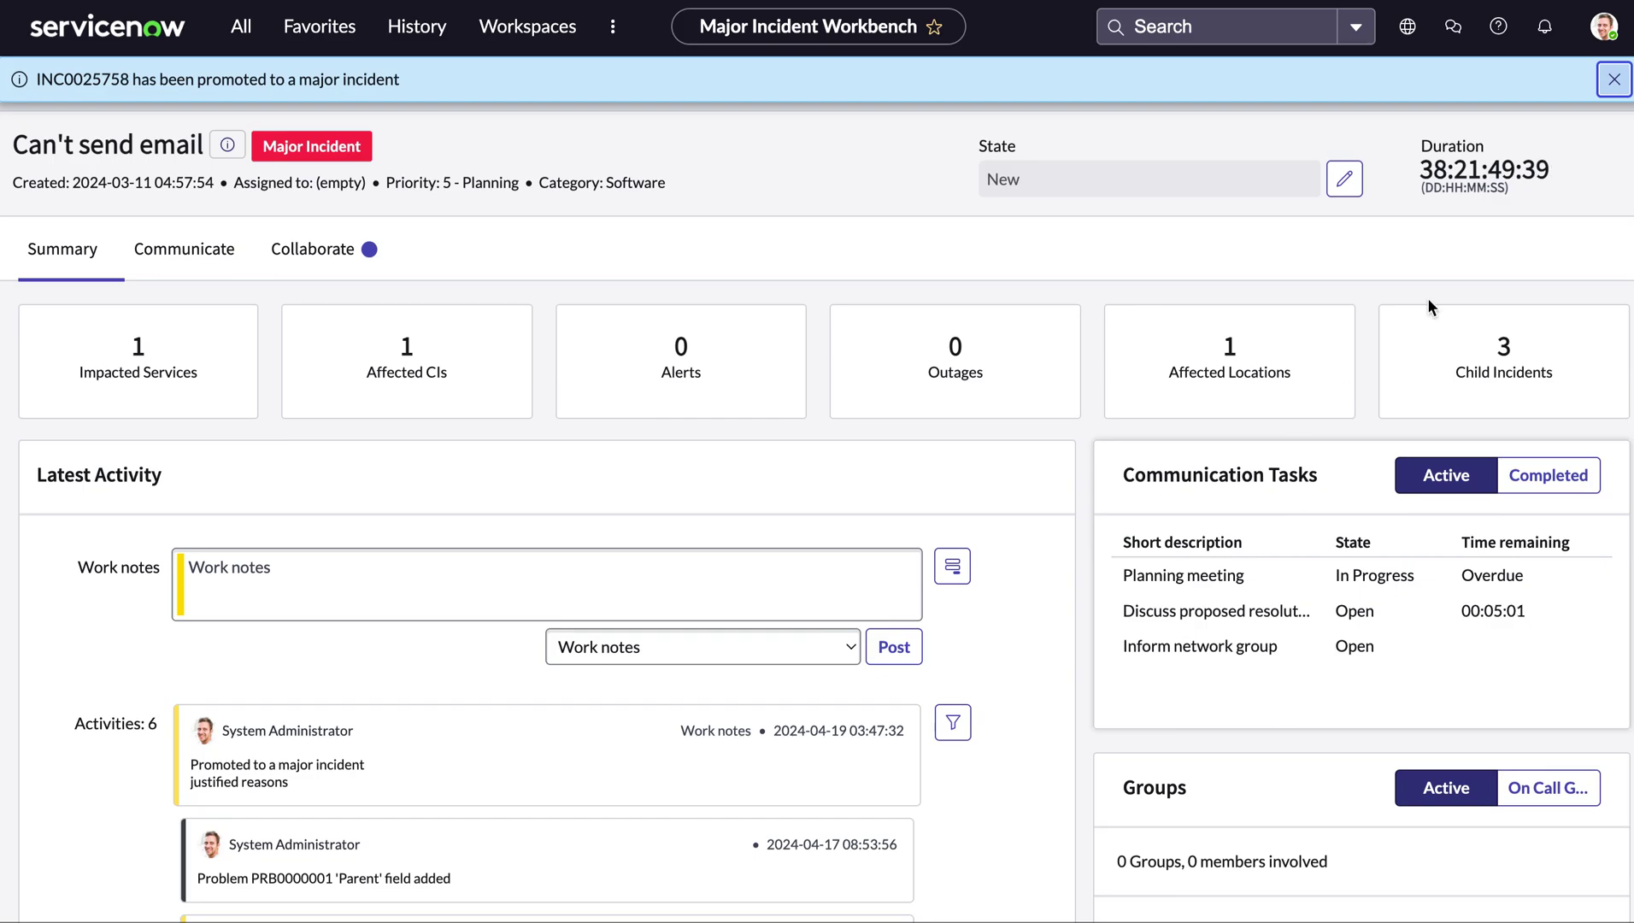
left_click(1614, 81)
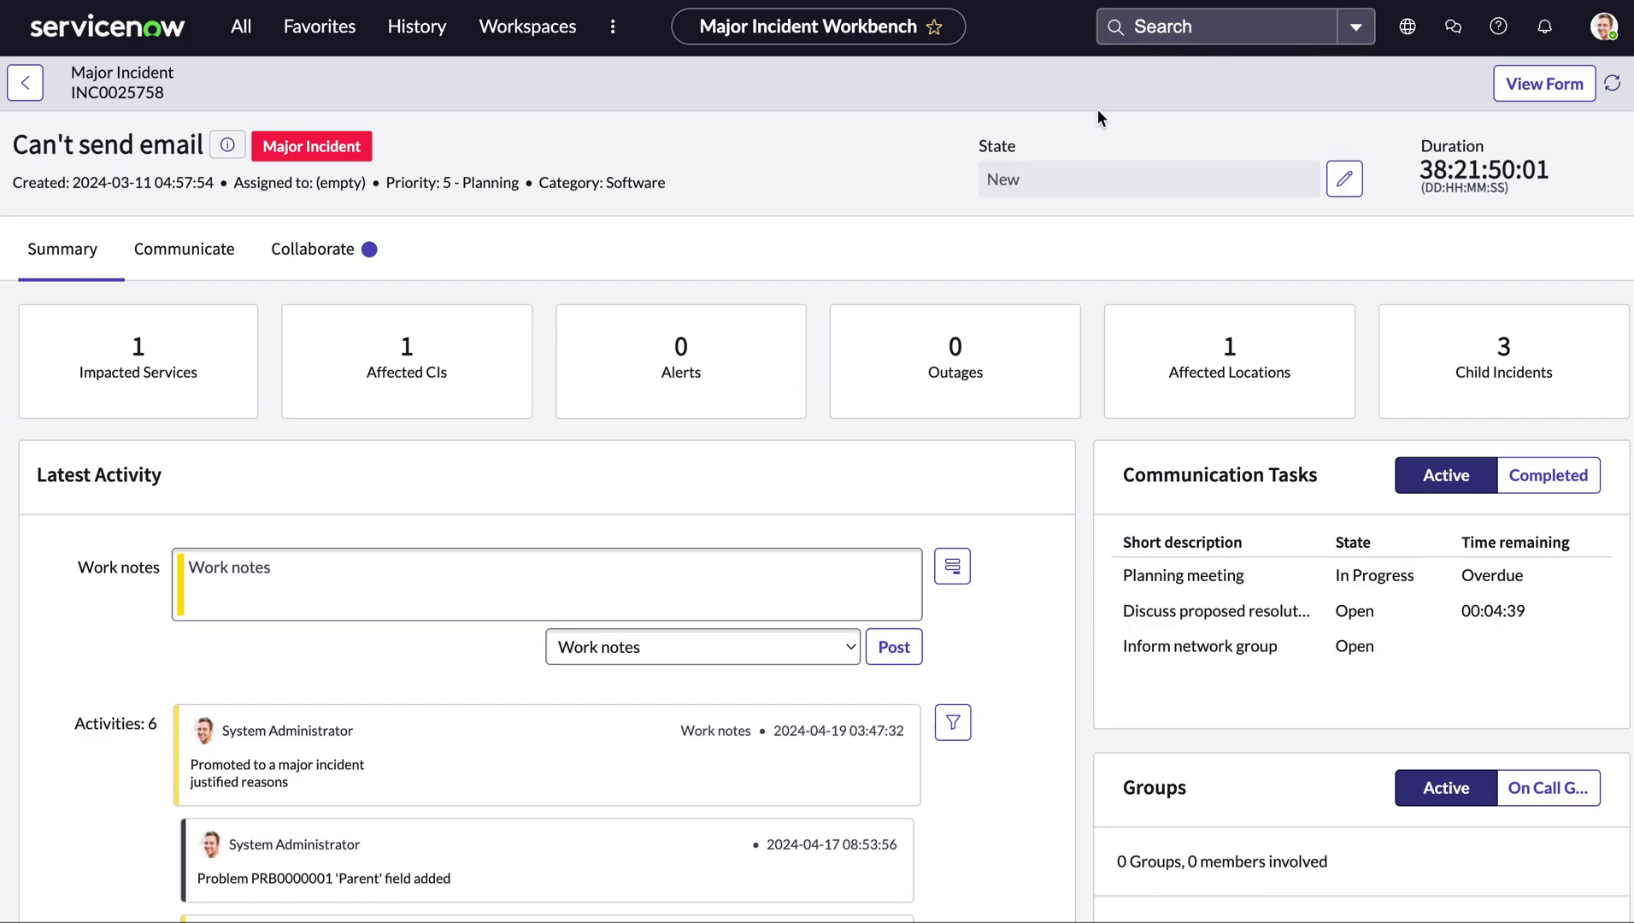
left_click(1348, 181)
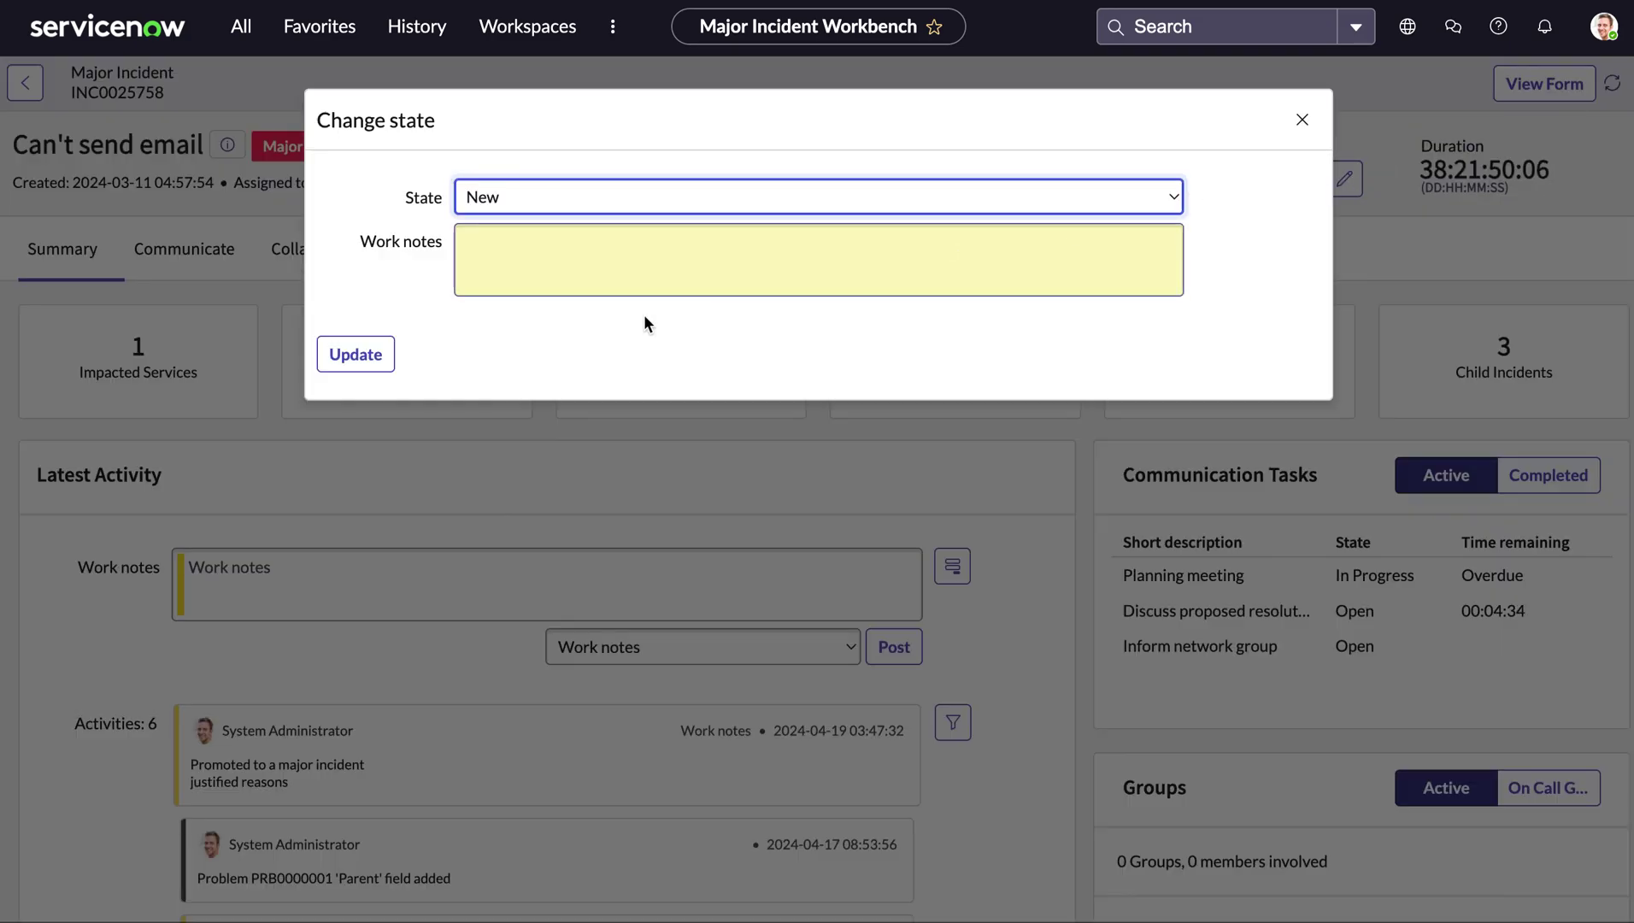
Step: Review the State choices and cancel the dialog, leaving the incident New
left_click(1073, 205)
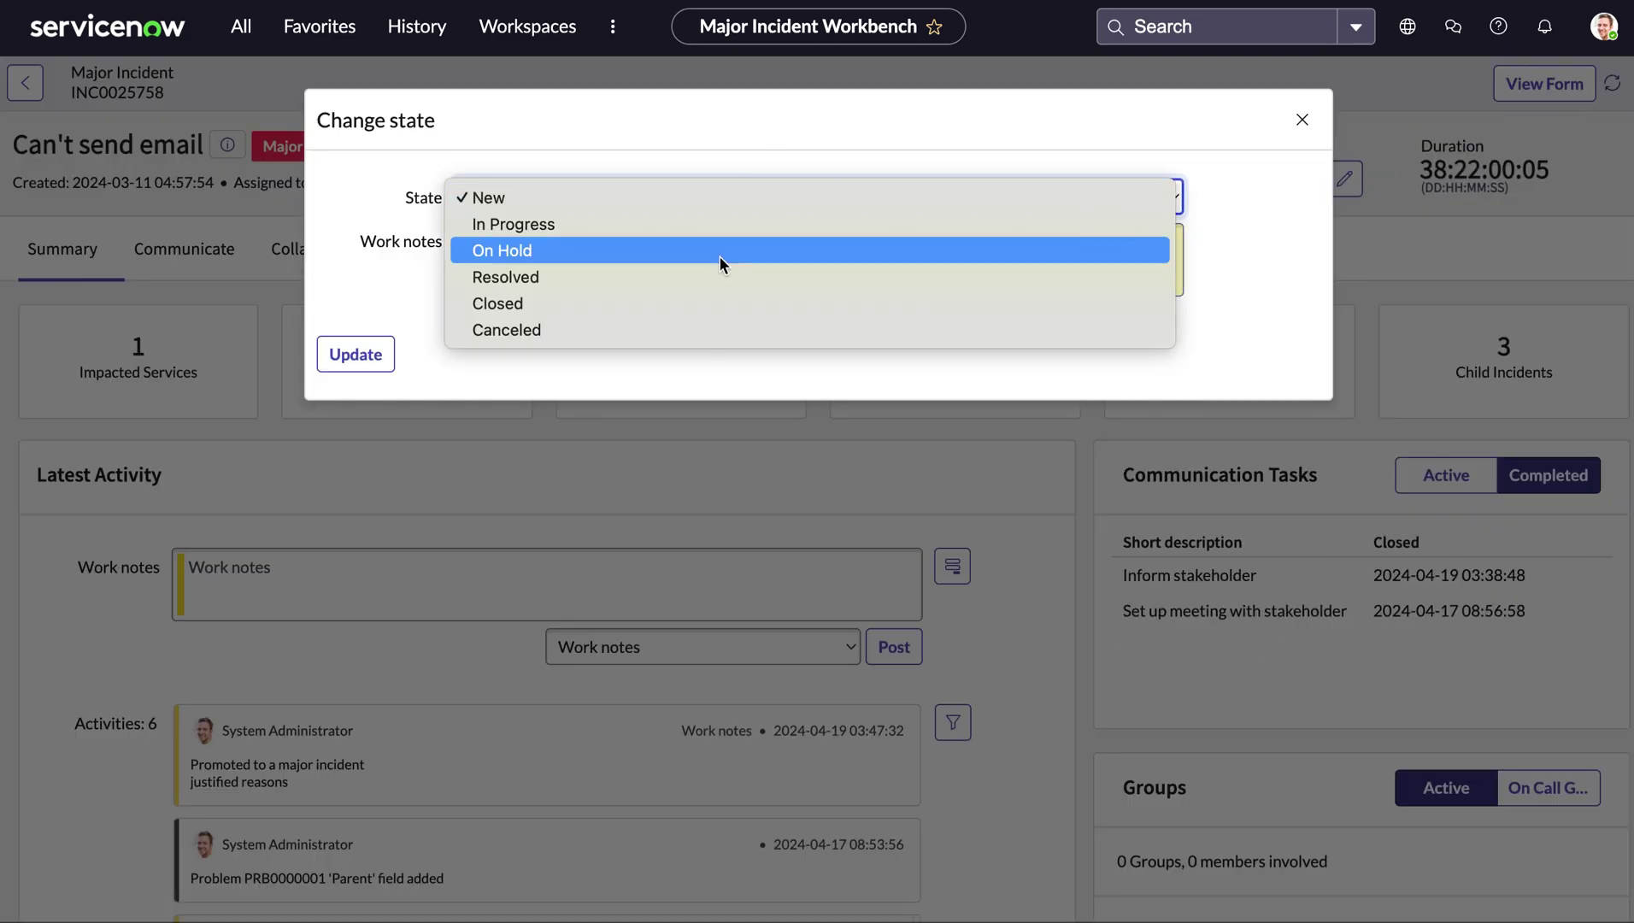
left_click(1299, 122)
left_click(1299, 122)
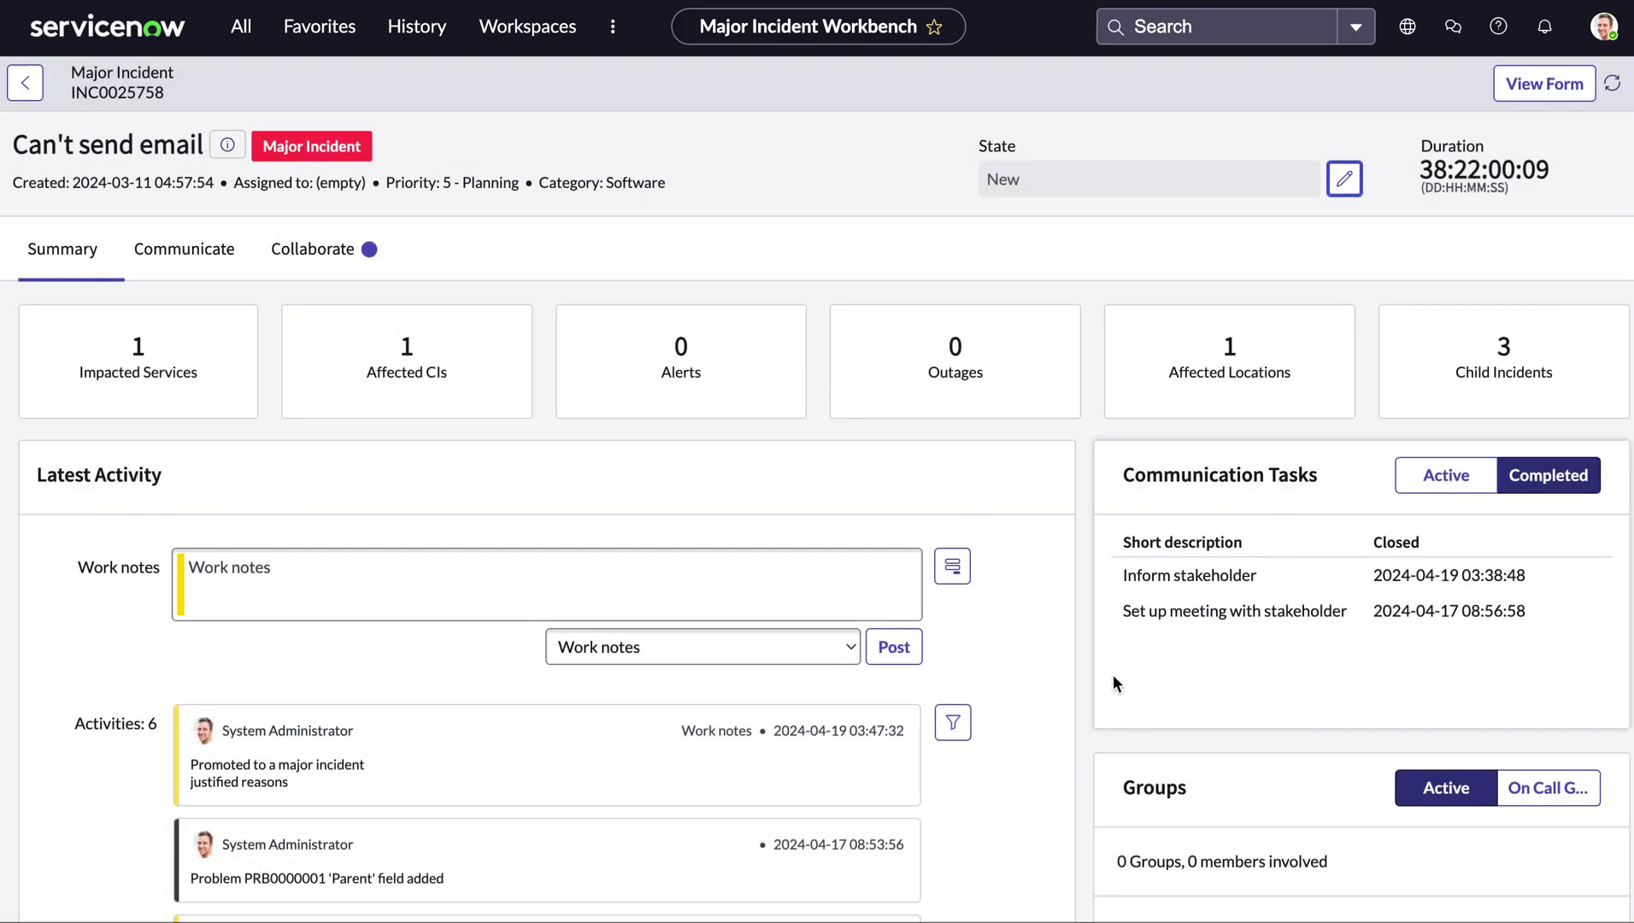
Step: Filter Communication Tasks to Active, then back to Completed
scroll(1185, 675, "down", 2)
left_click(1420, 371)
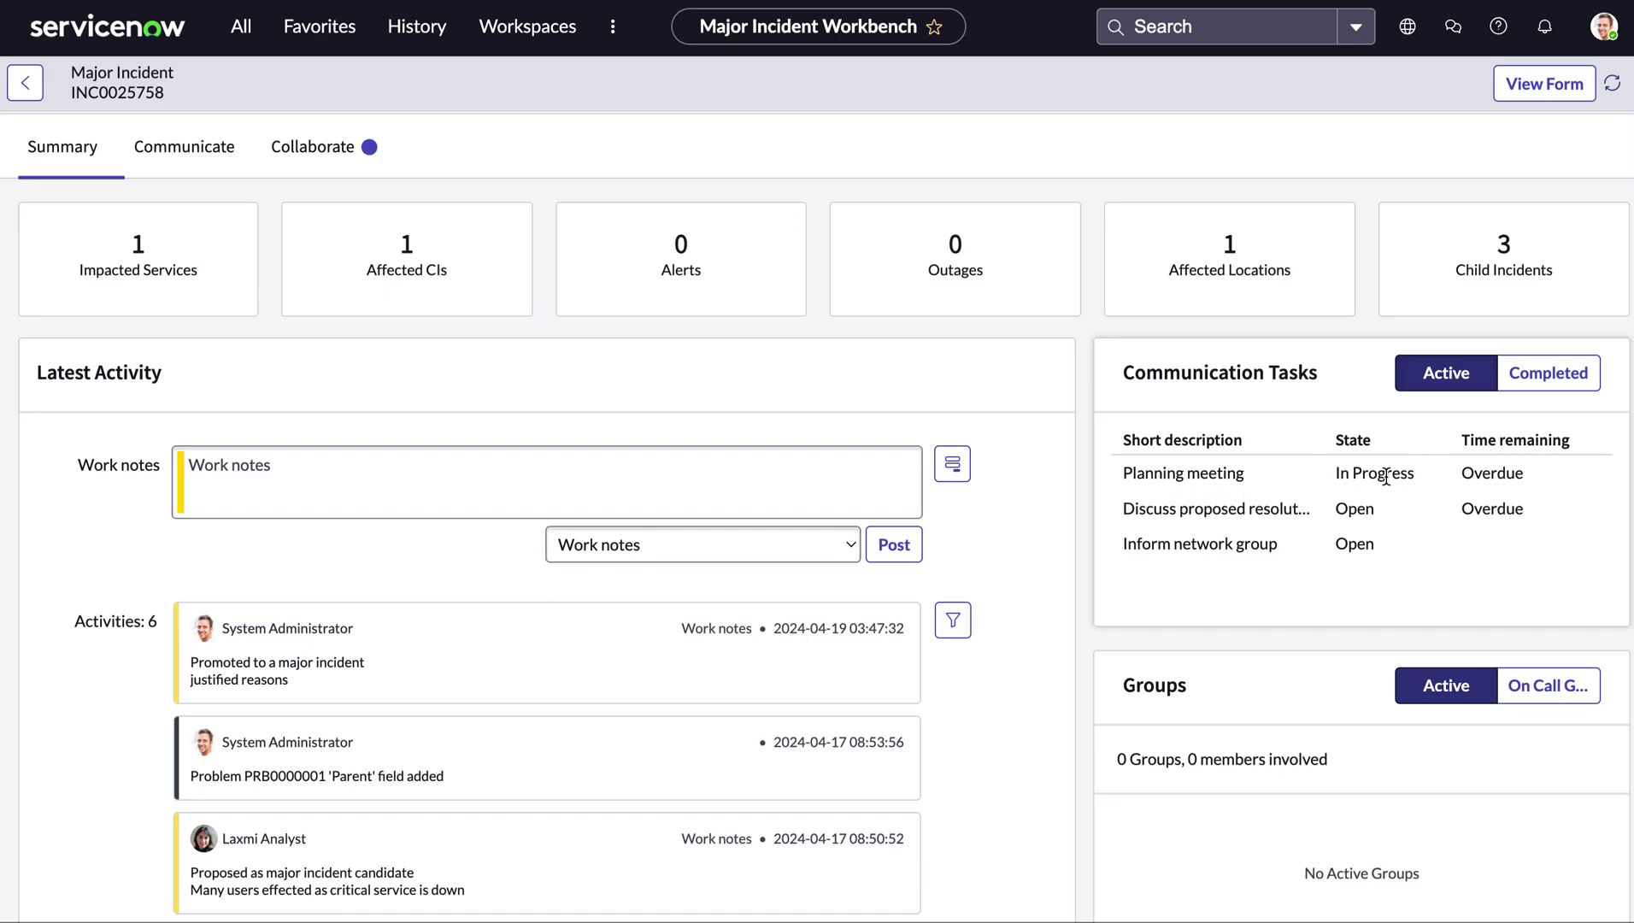
left_click(1544, 387)
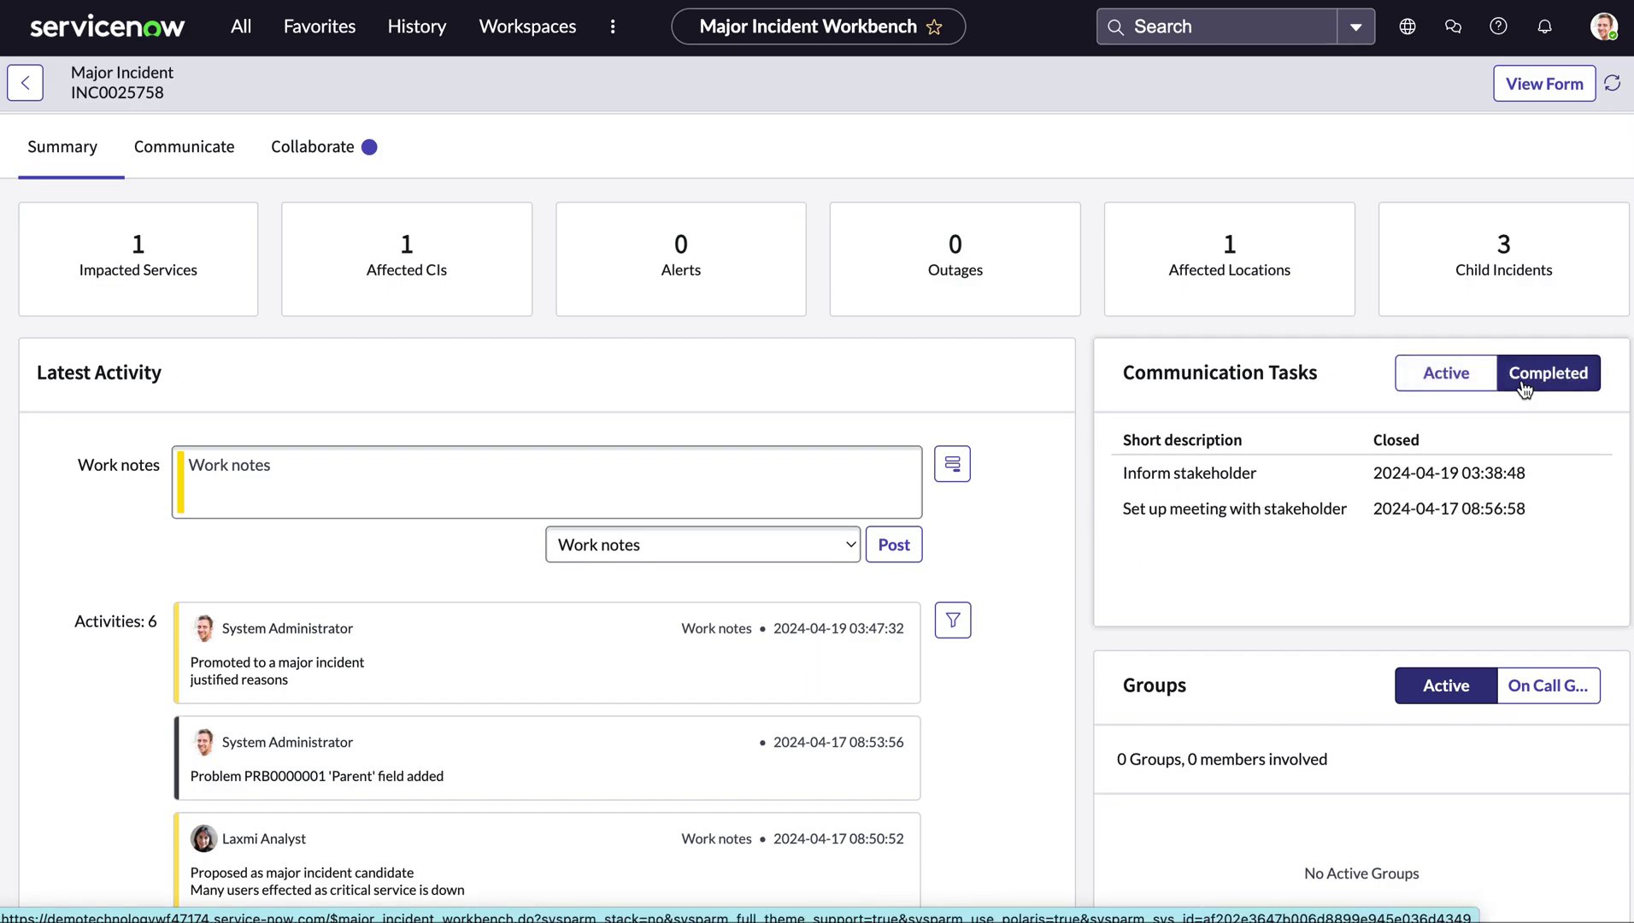
scroll(571, 352, "up", 1)
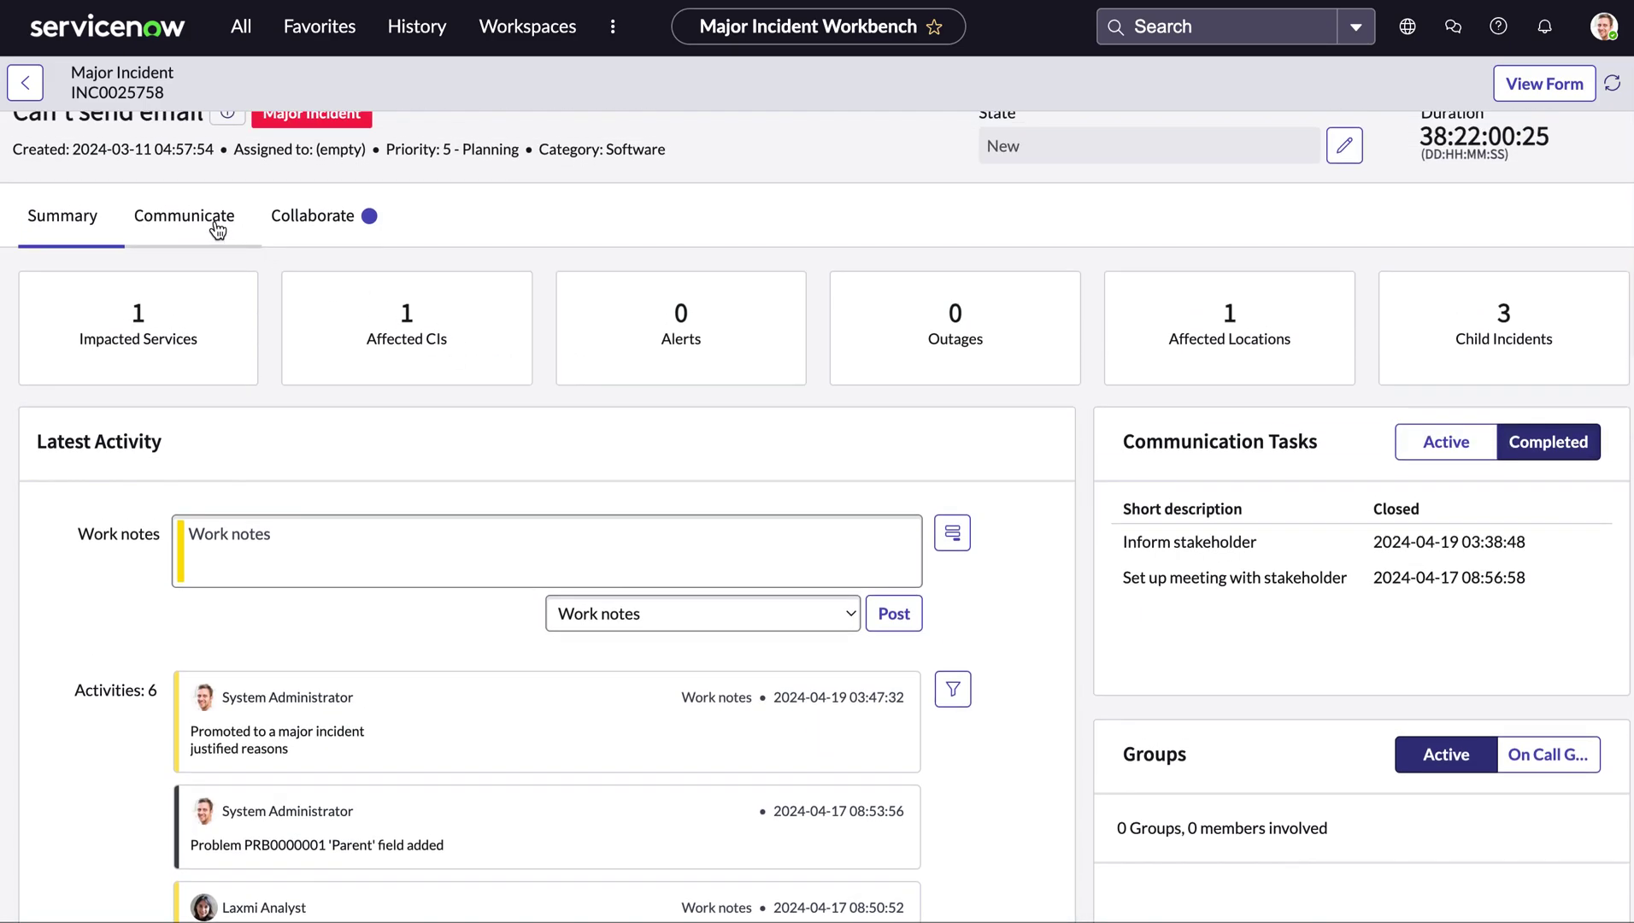
Step: Go to the Communication view and set the Communication Tasks filter to All
left_click(218, 229)
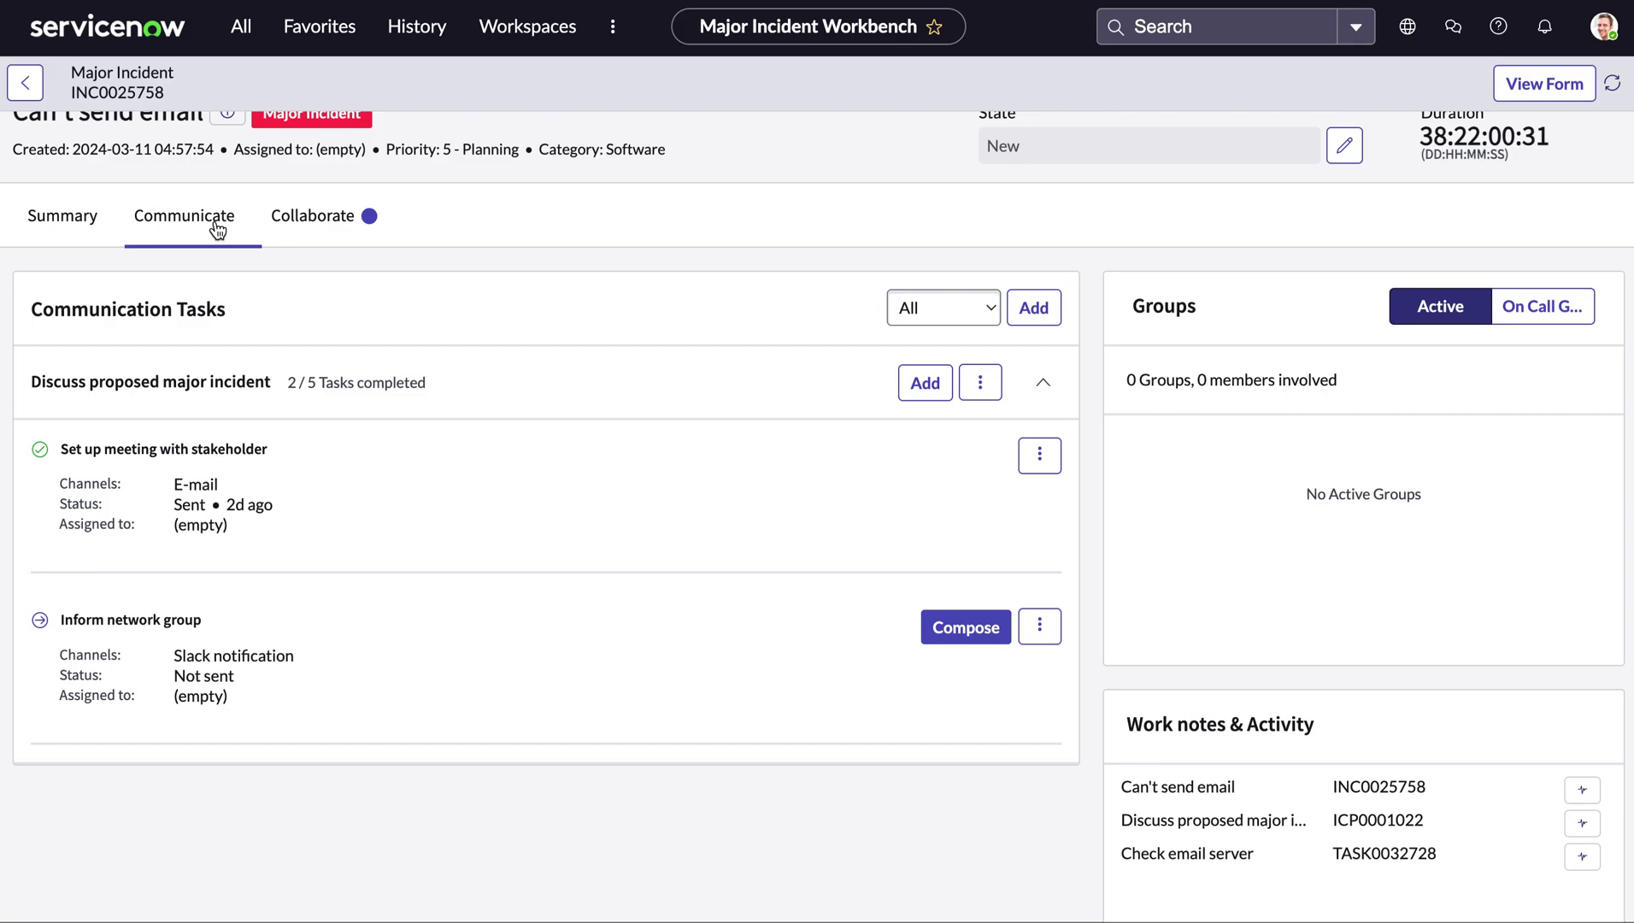
scroll(421, 350, "up", 1)
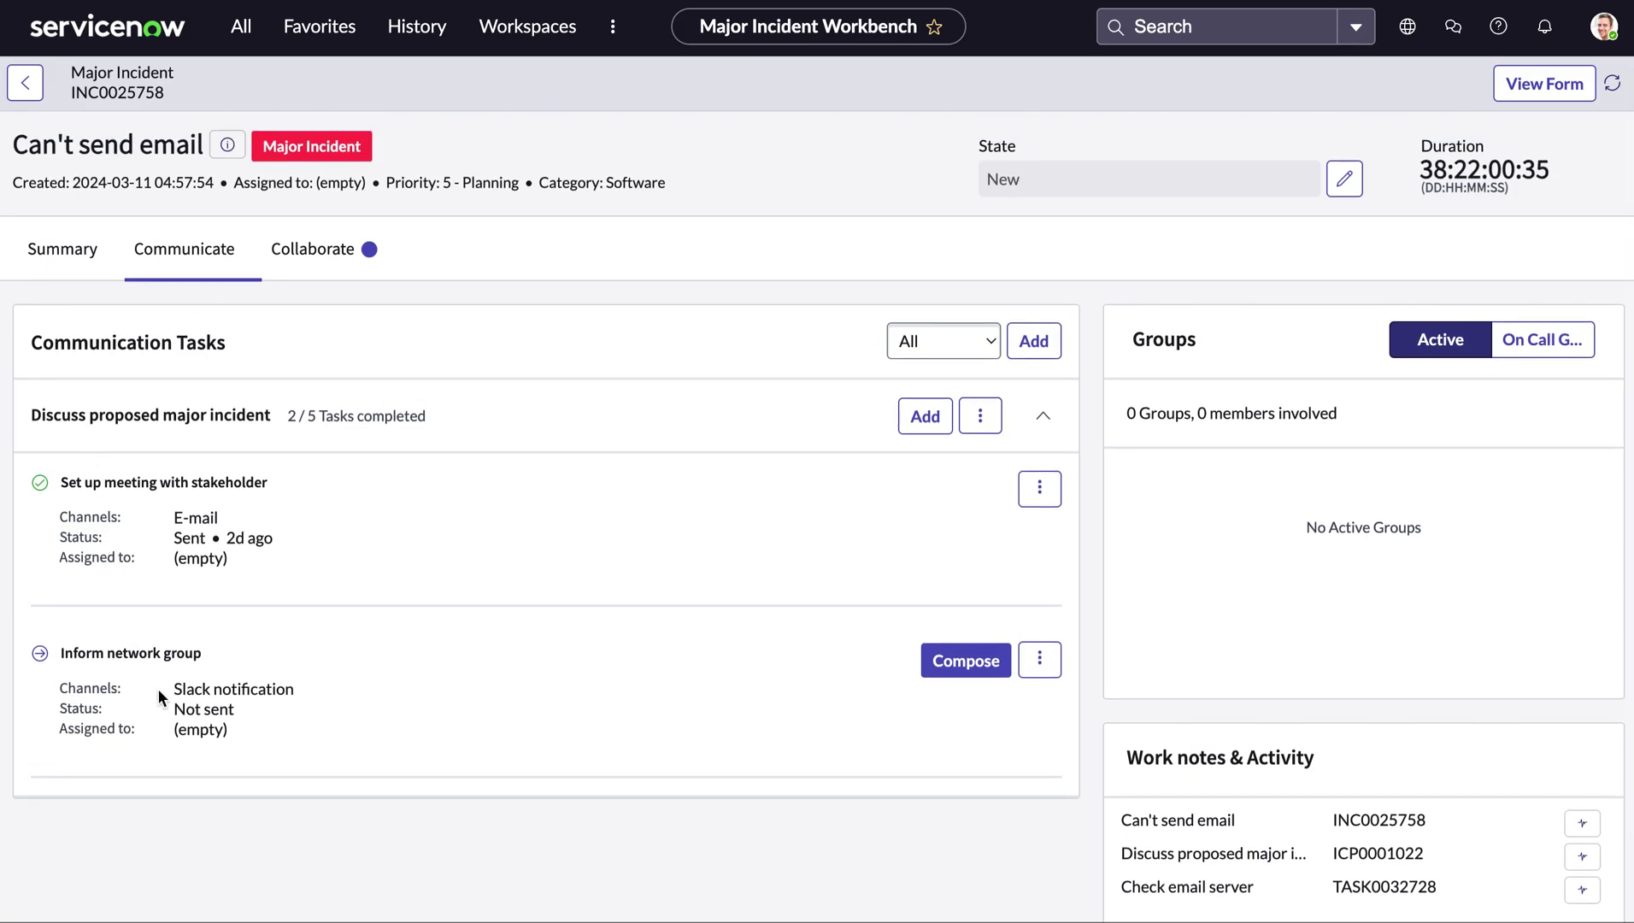
left_click(989, 341)
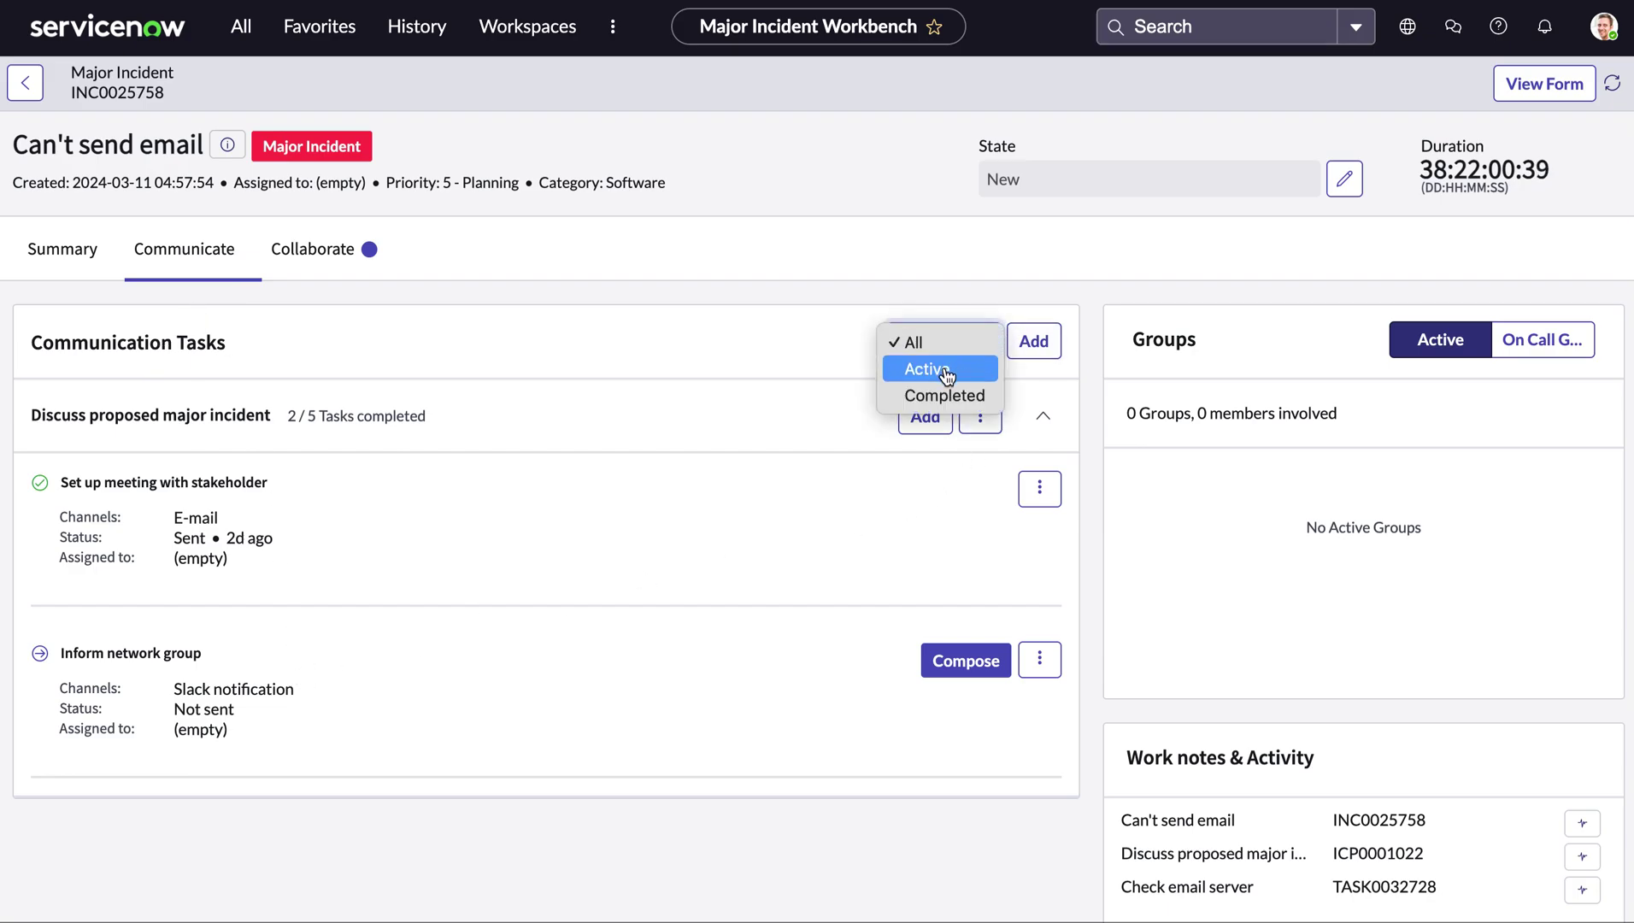
left_click(779, 332)
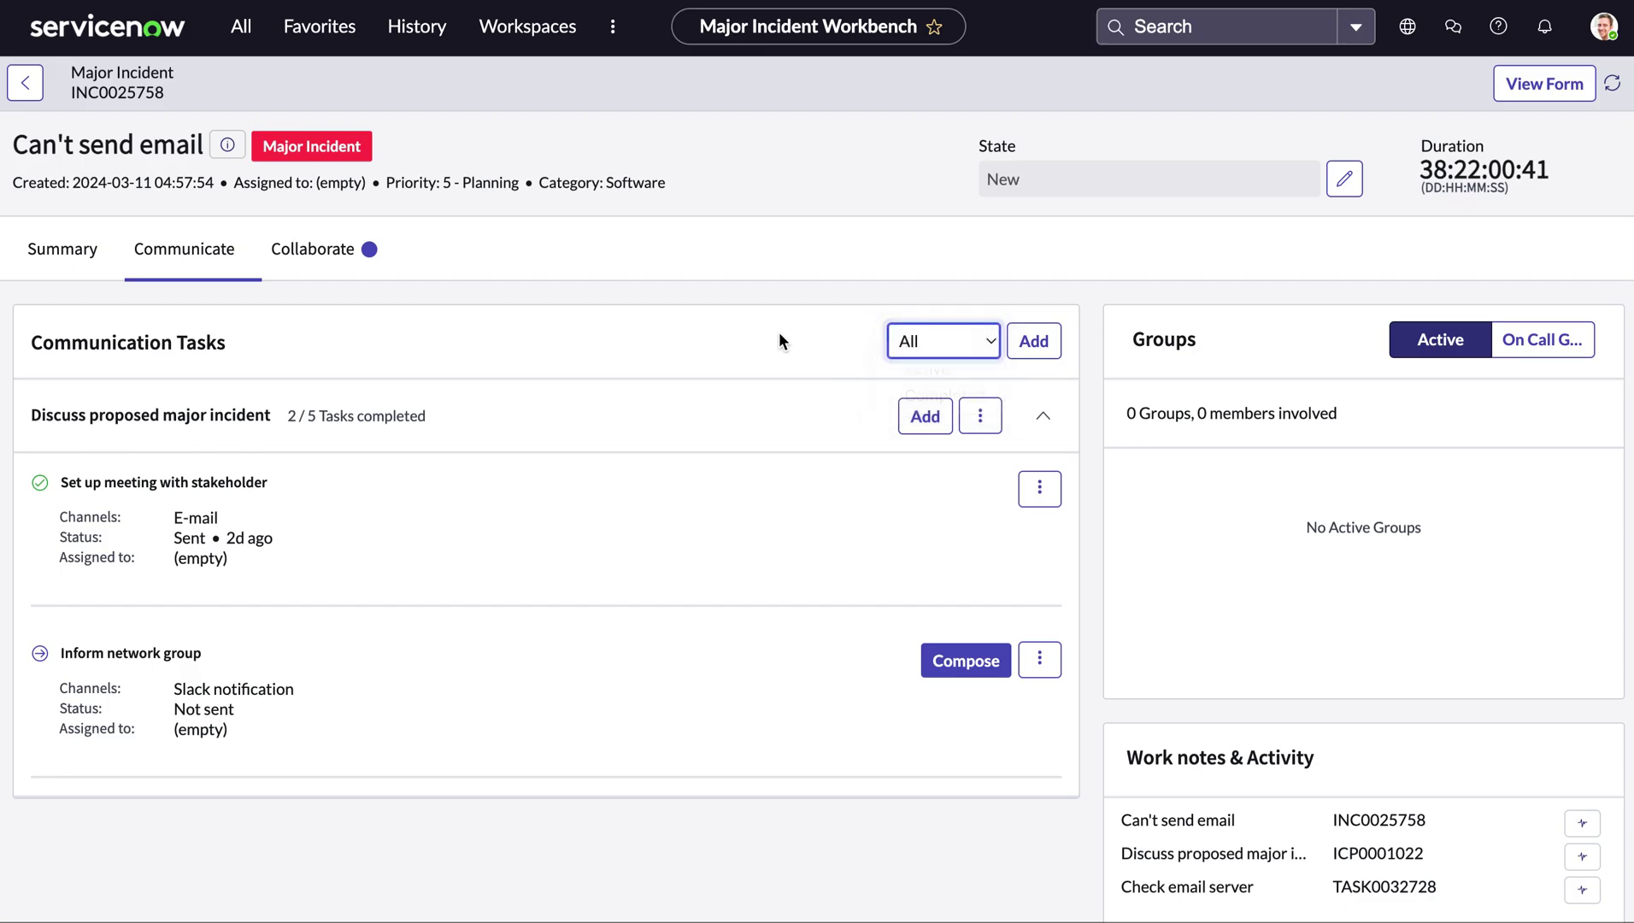
Step: Create an e-mail task 'Discuss proposed resolution' under Discuss proposed major incident, due in 10 minutes
left_click(1035, 341)
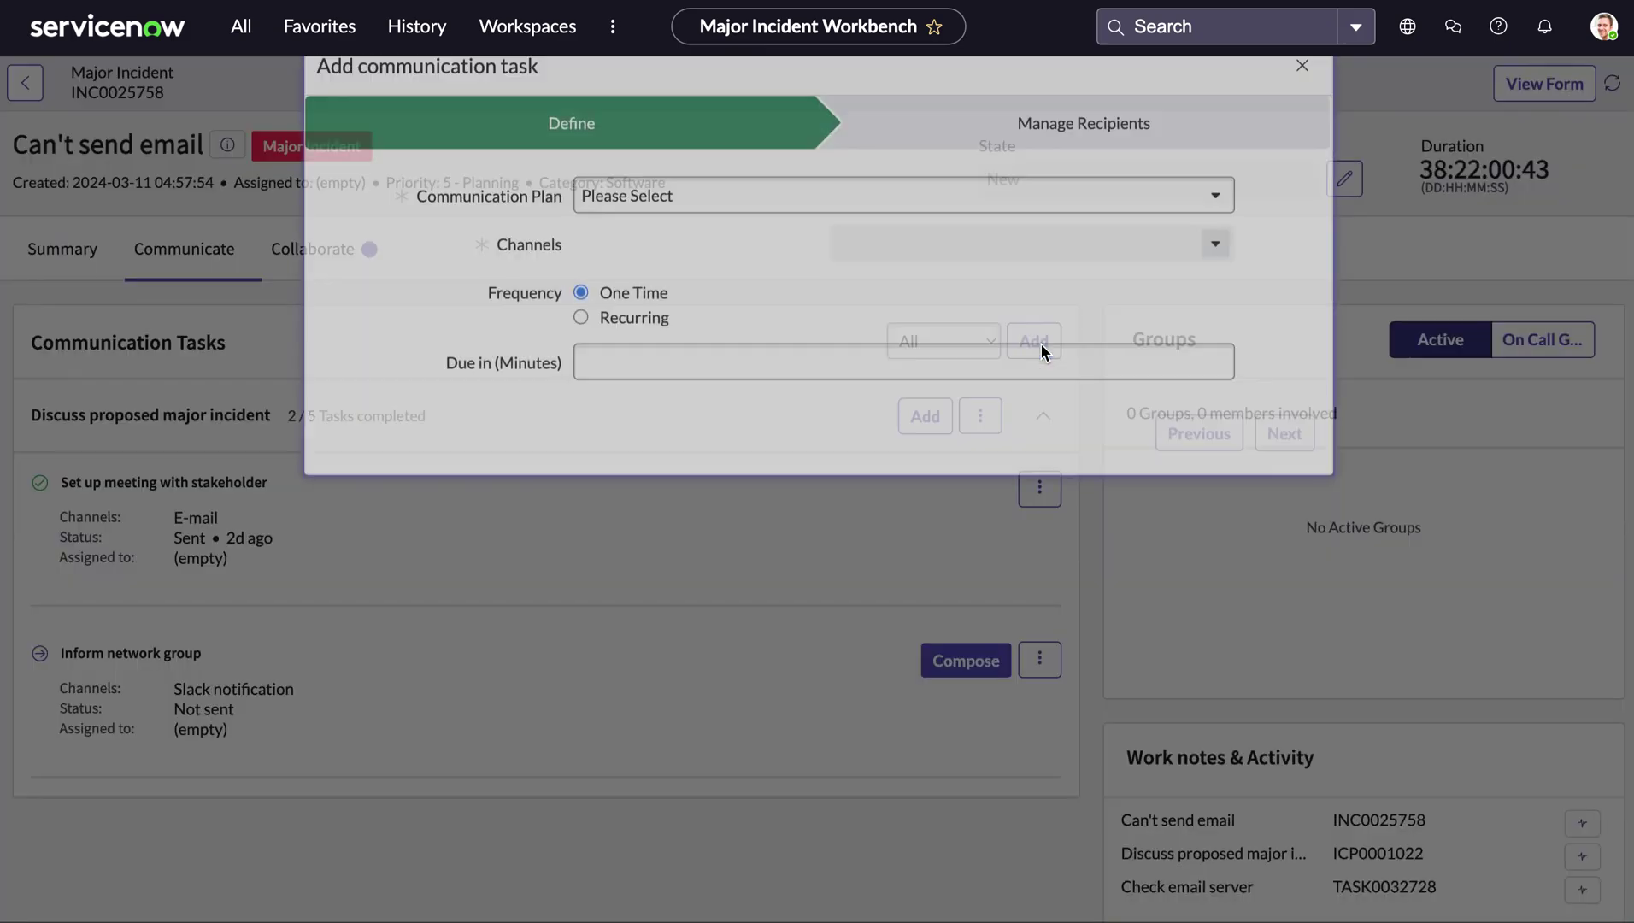
left_click(912, 256)
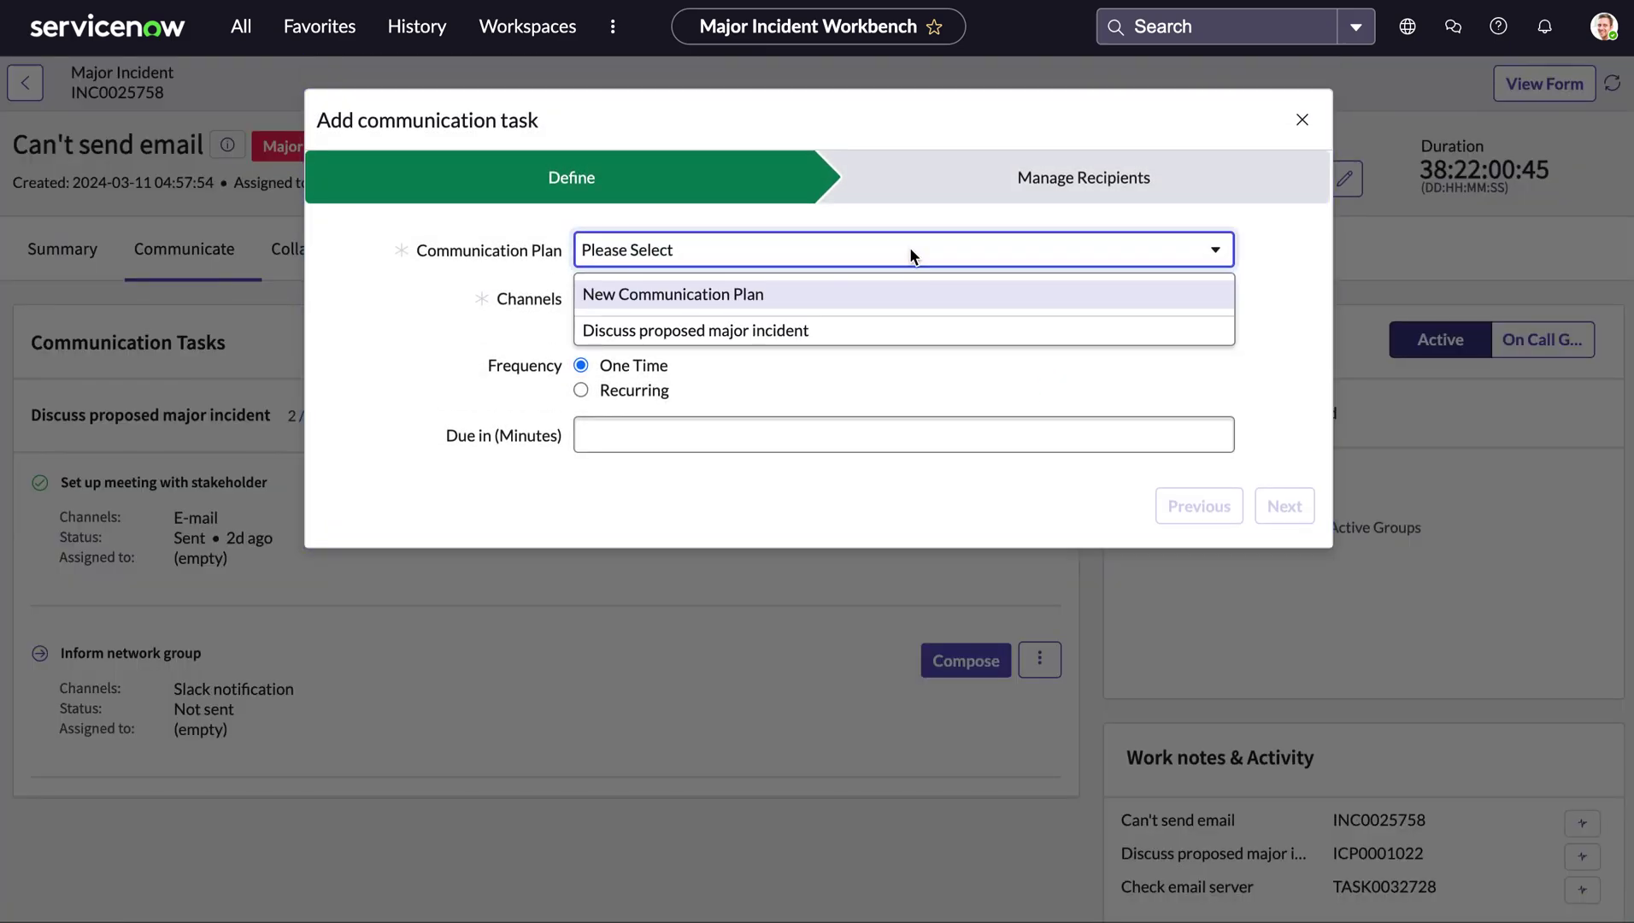
left_click(840, 331)
left_click(791, 296)
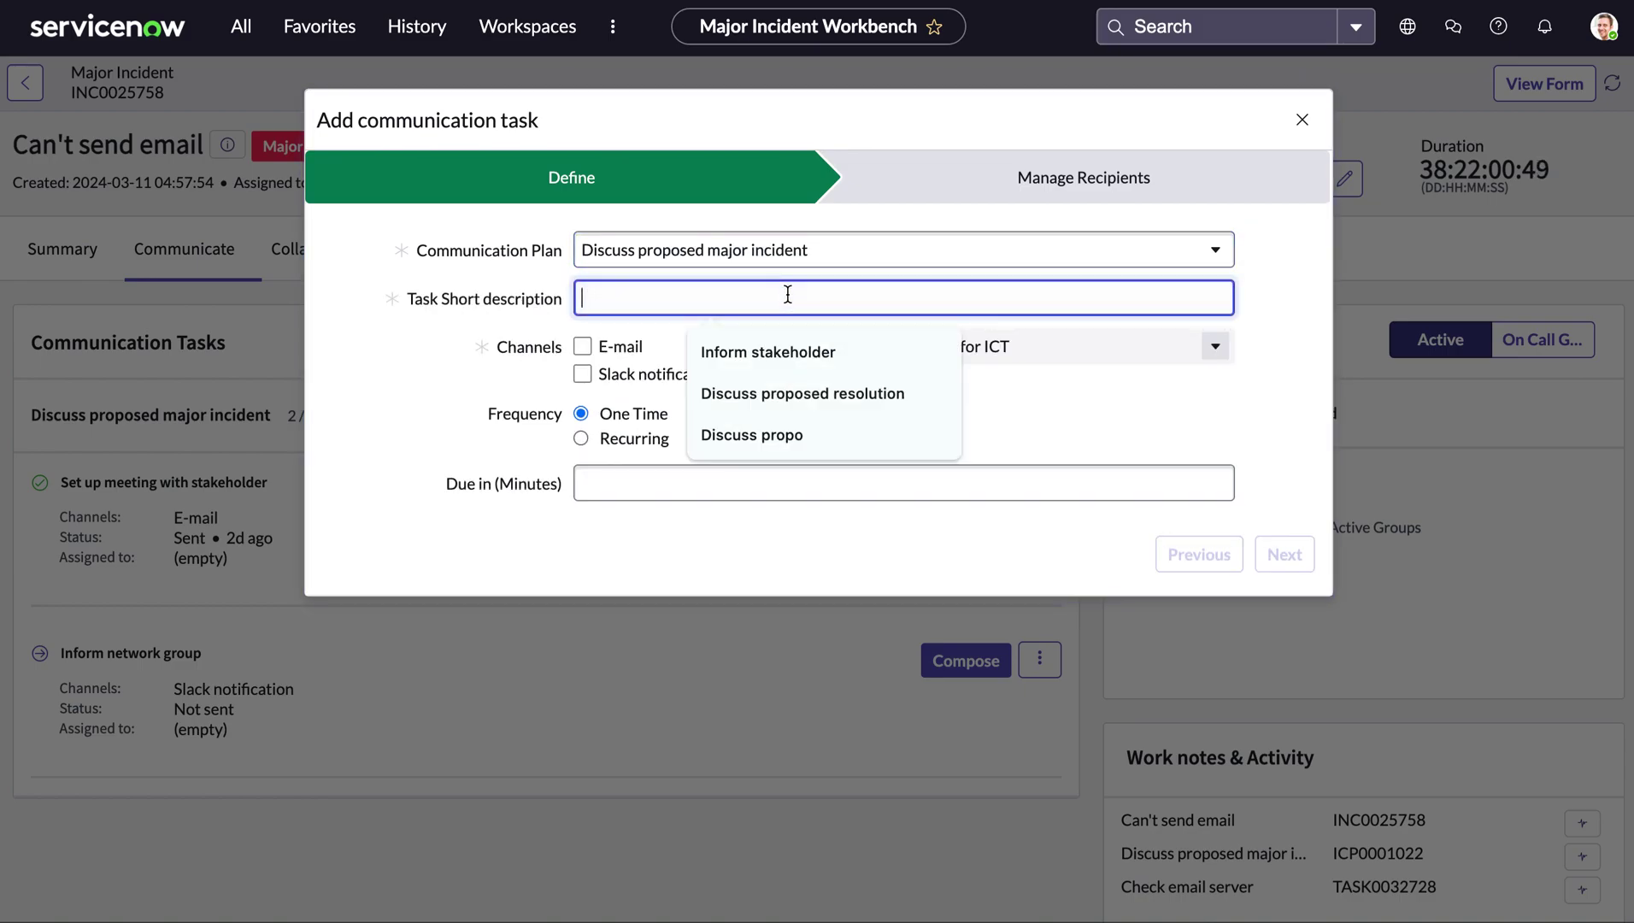
left_click(798, 392)
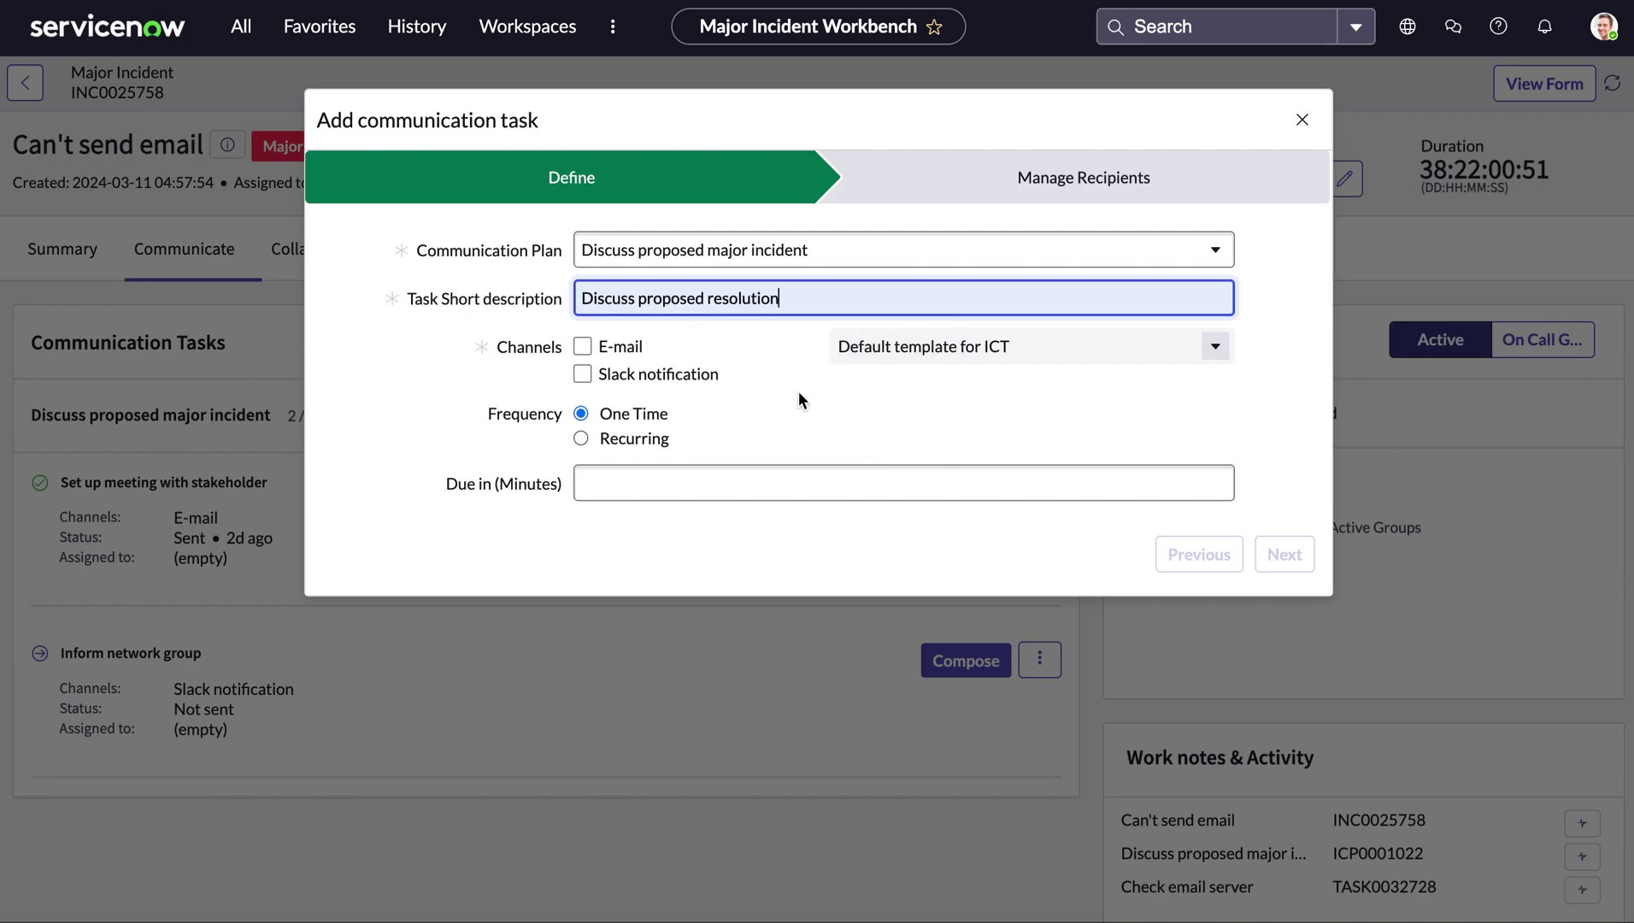
left_click(584, 348)
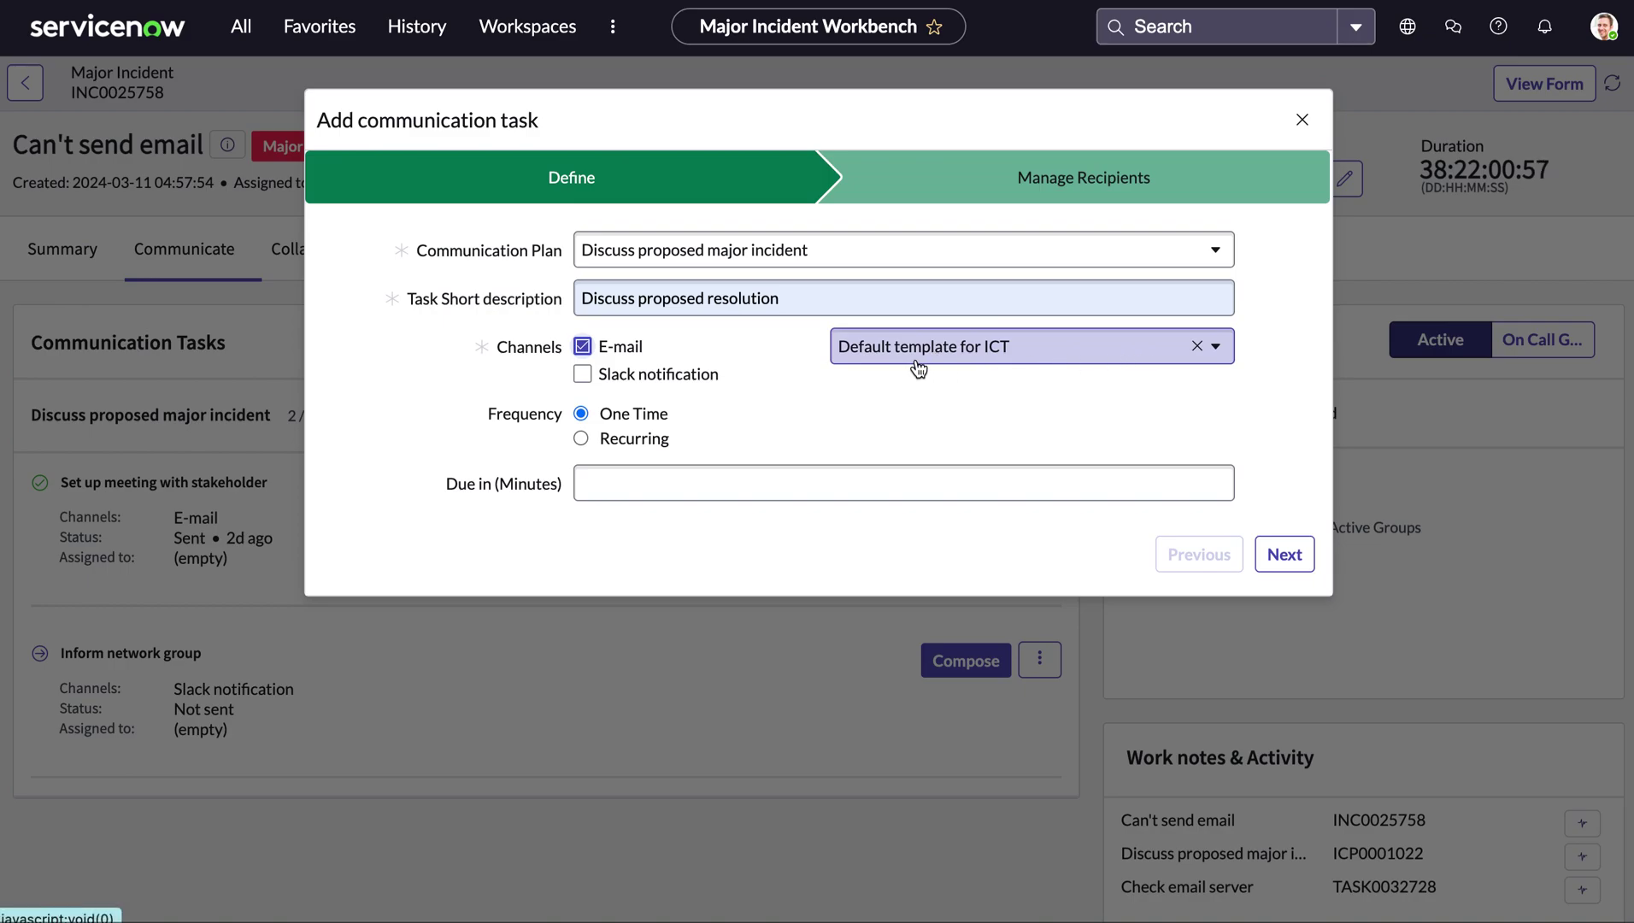
left_click(809, 487)
type("10")
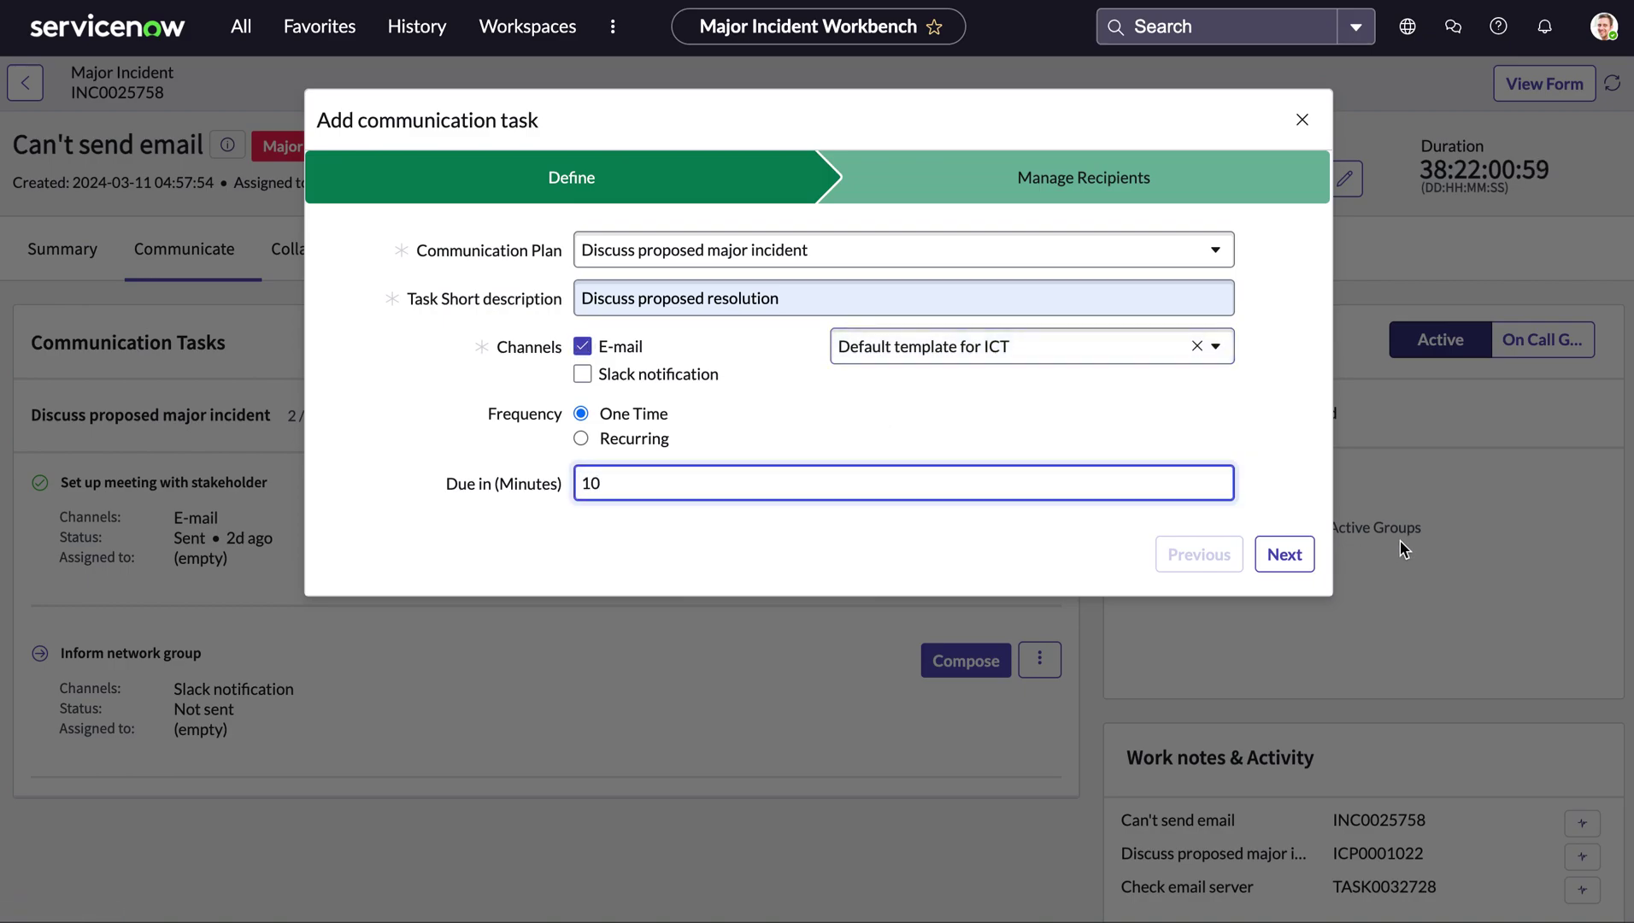
left_click(1286, 557)
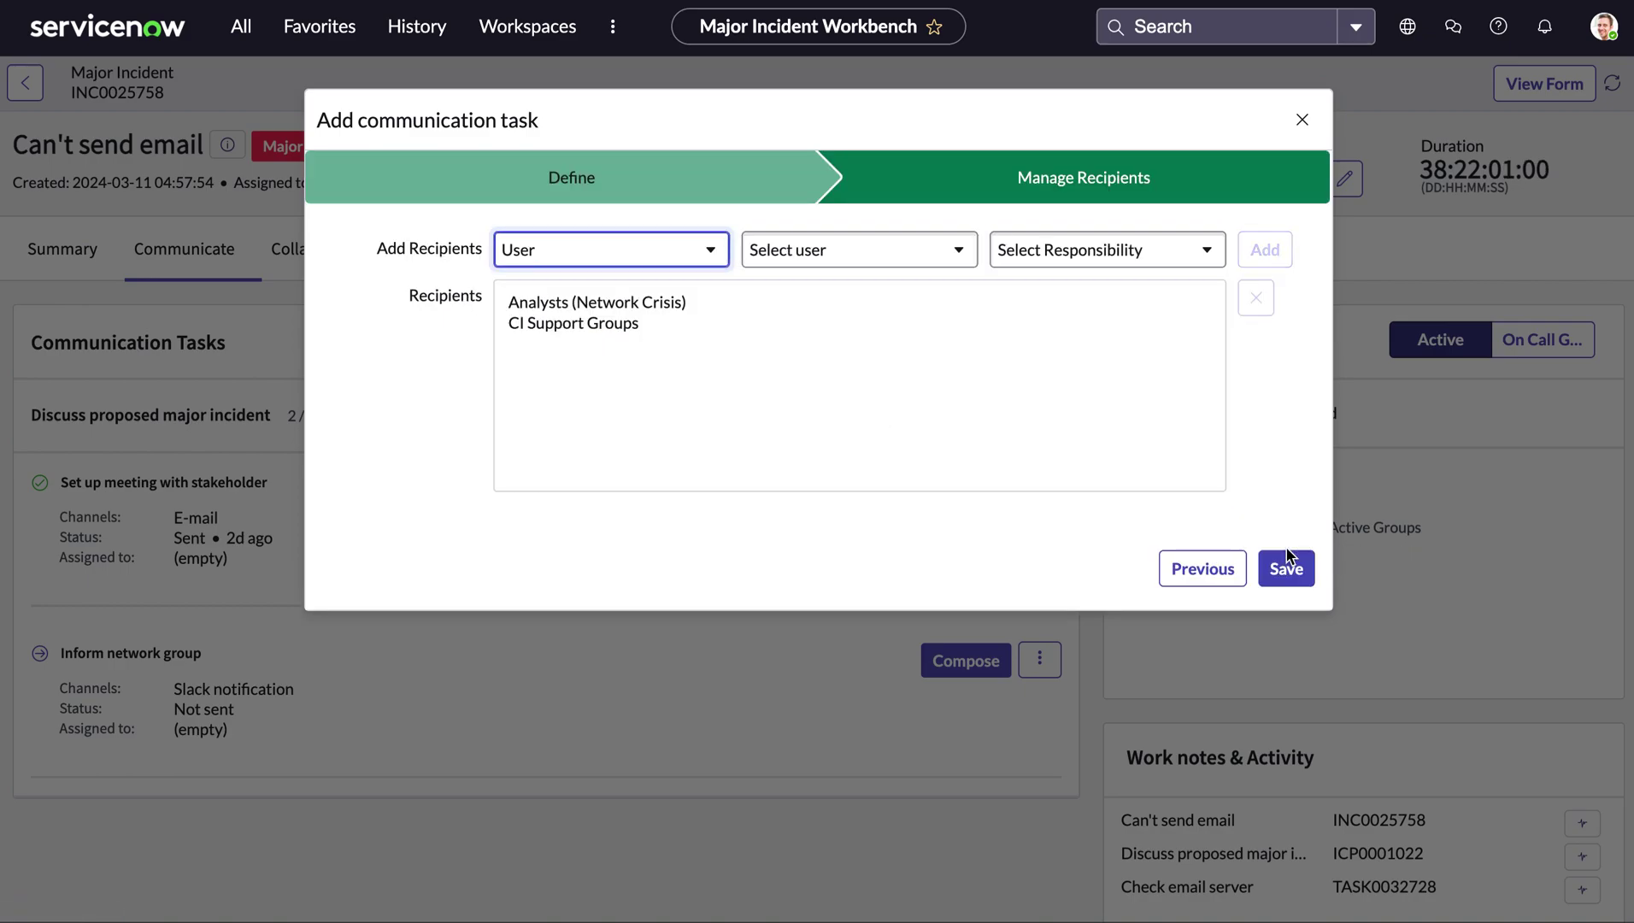
Step: Set the recipient type to Group with the Architects group, and save the task
left_click(626, 245)
left_click(551, 360)
left_click(756, 257)
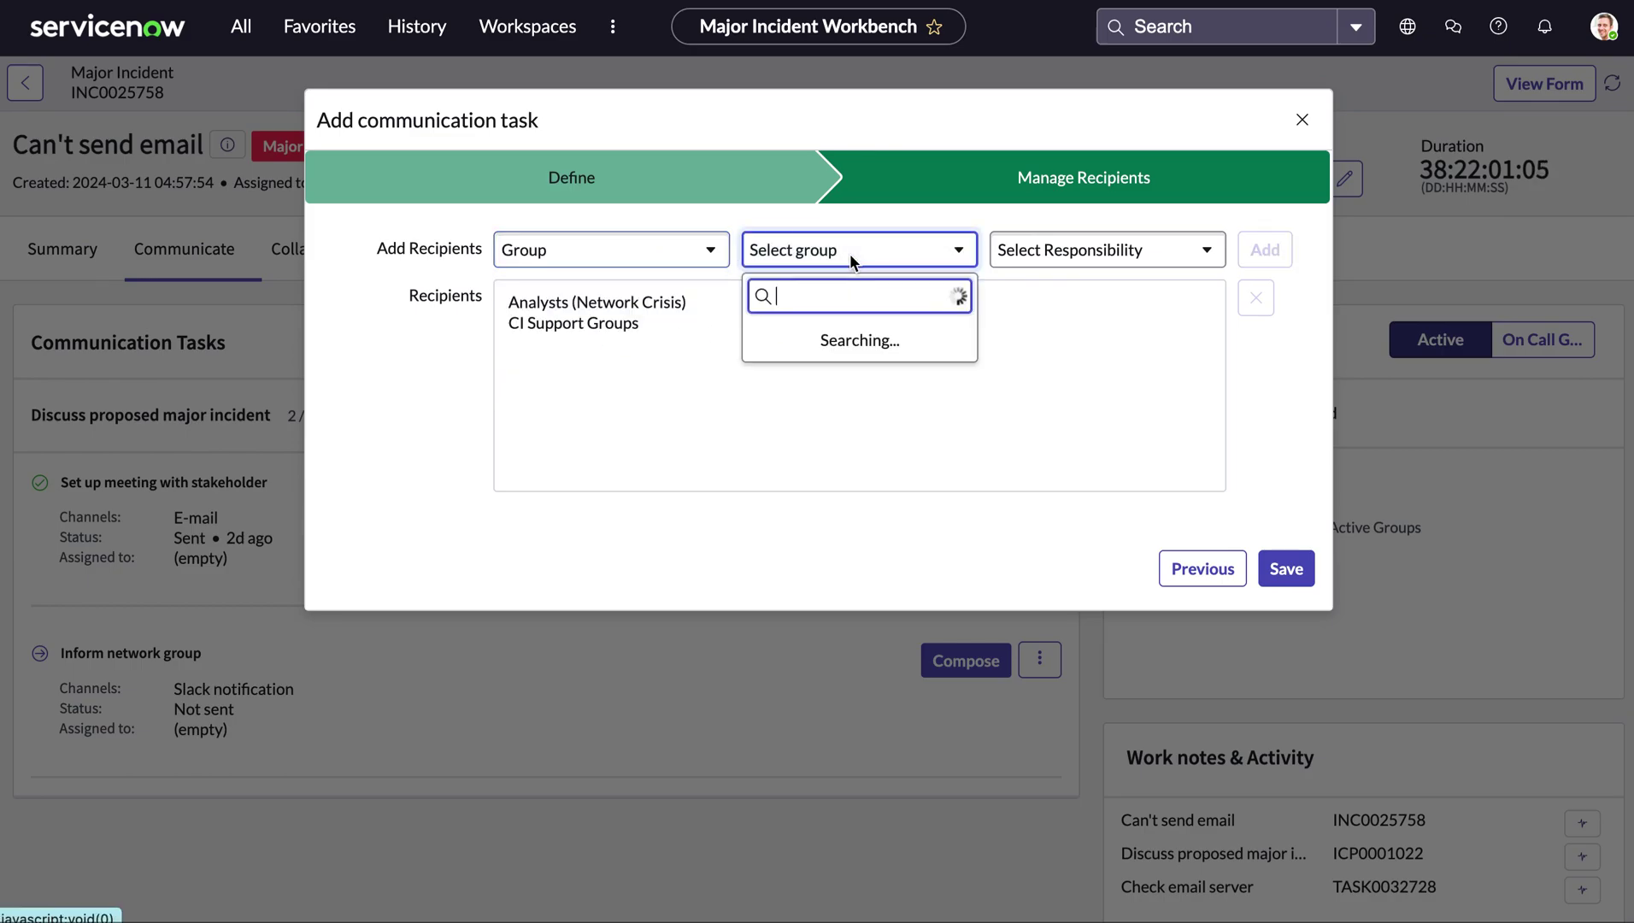
scroll(810, 512, "down", 3)
scroll(810, 512, "down", 5)
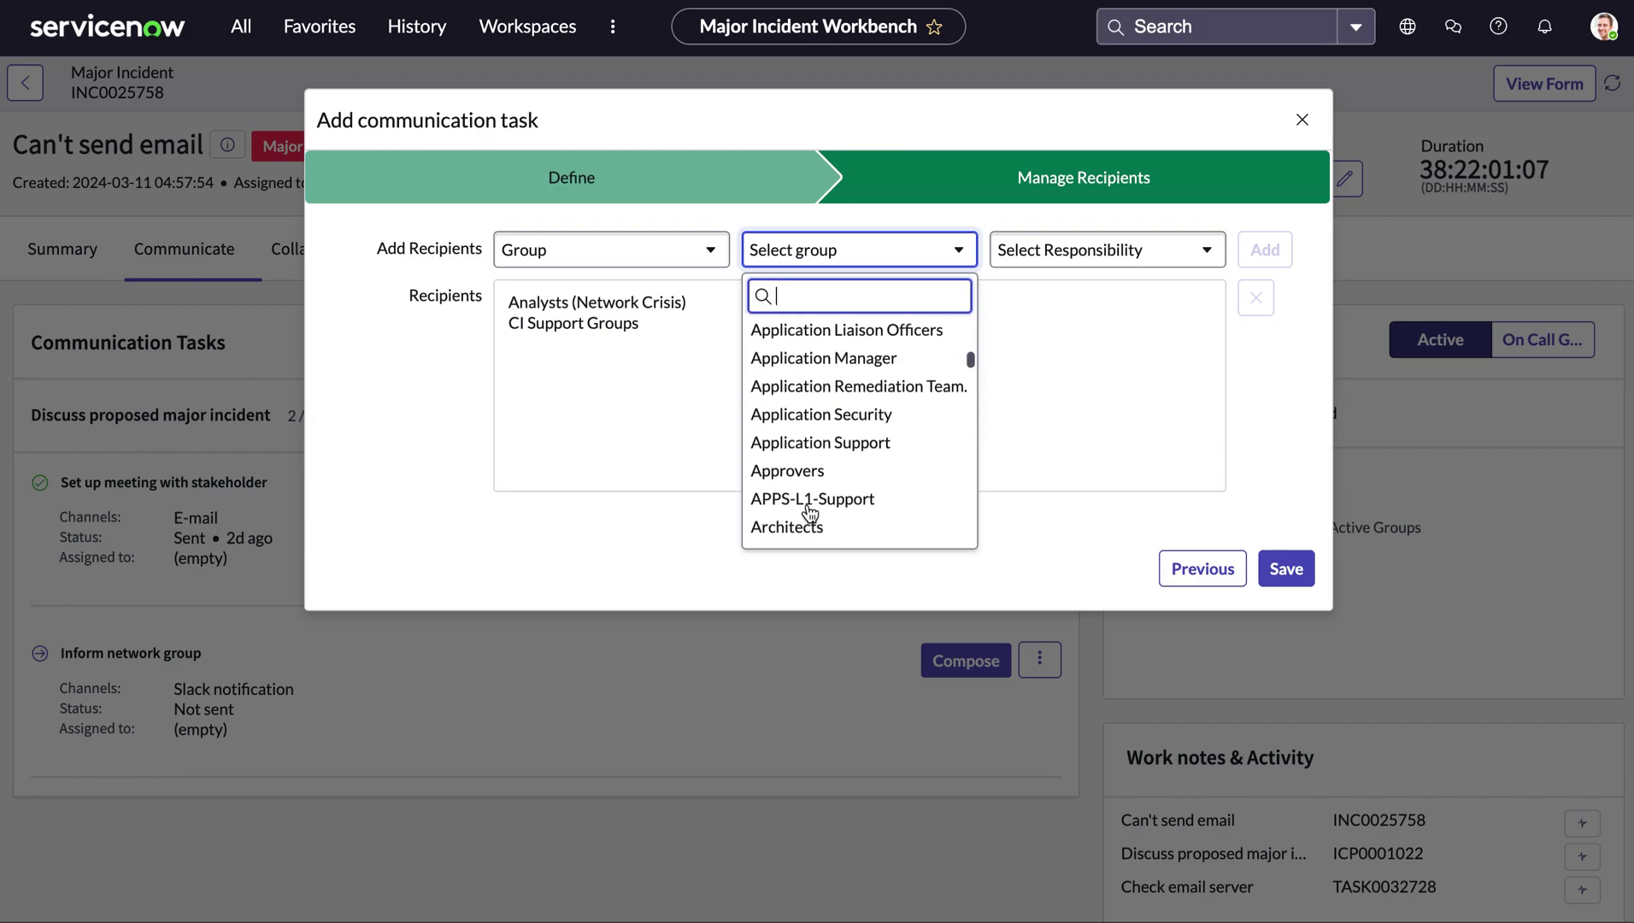
left_click(800, 359)
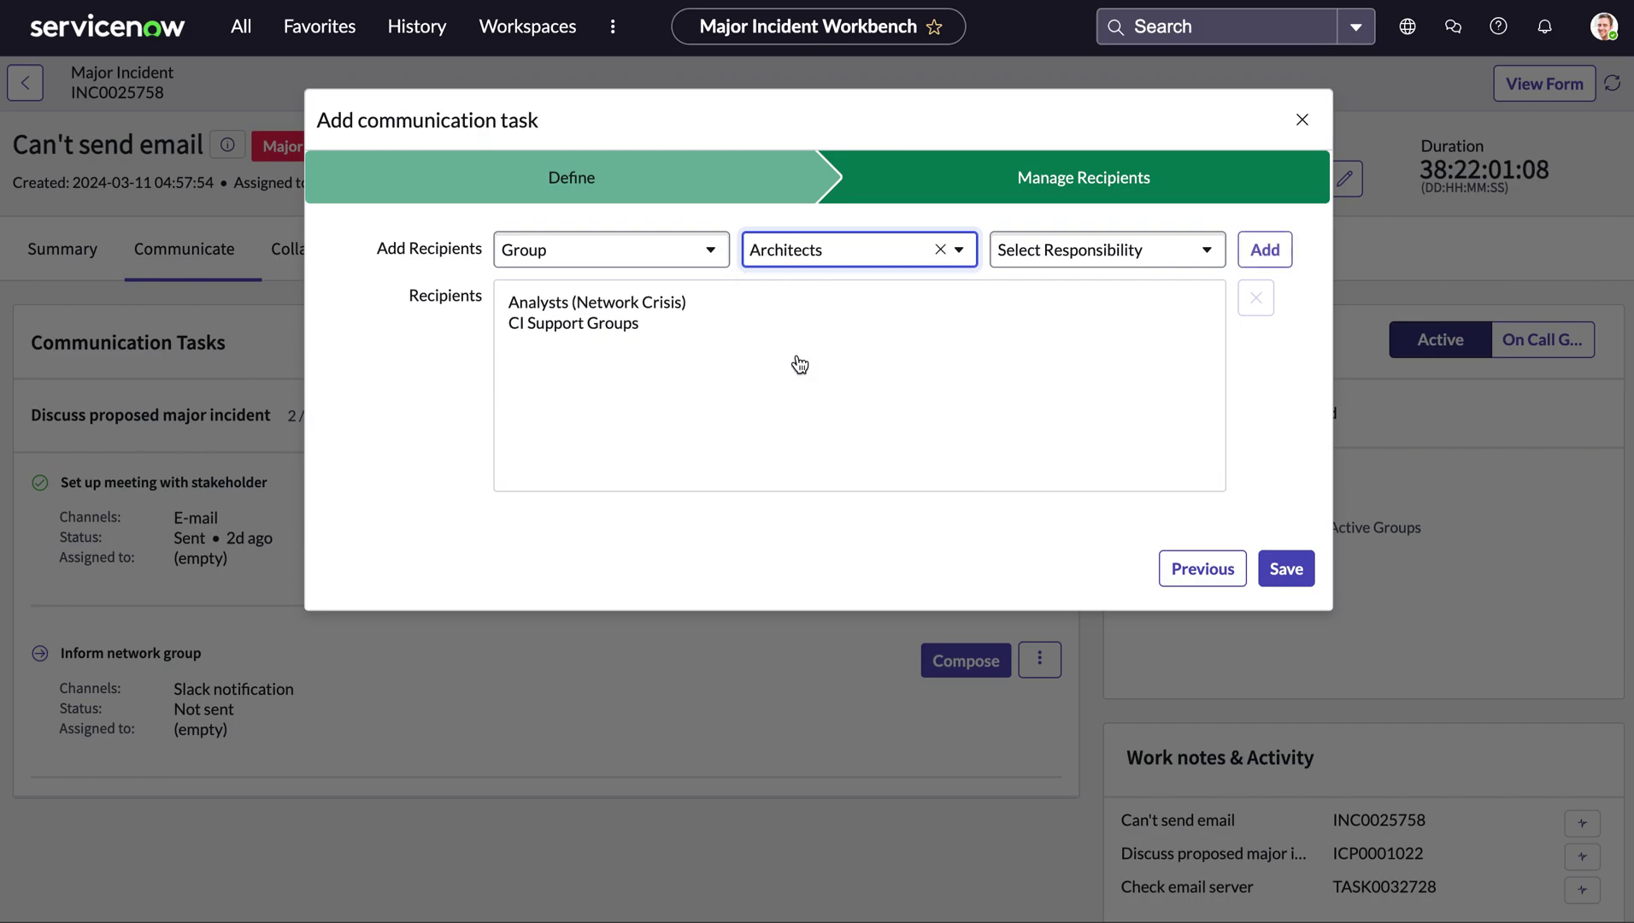
left_click(1041, 267)
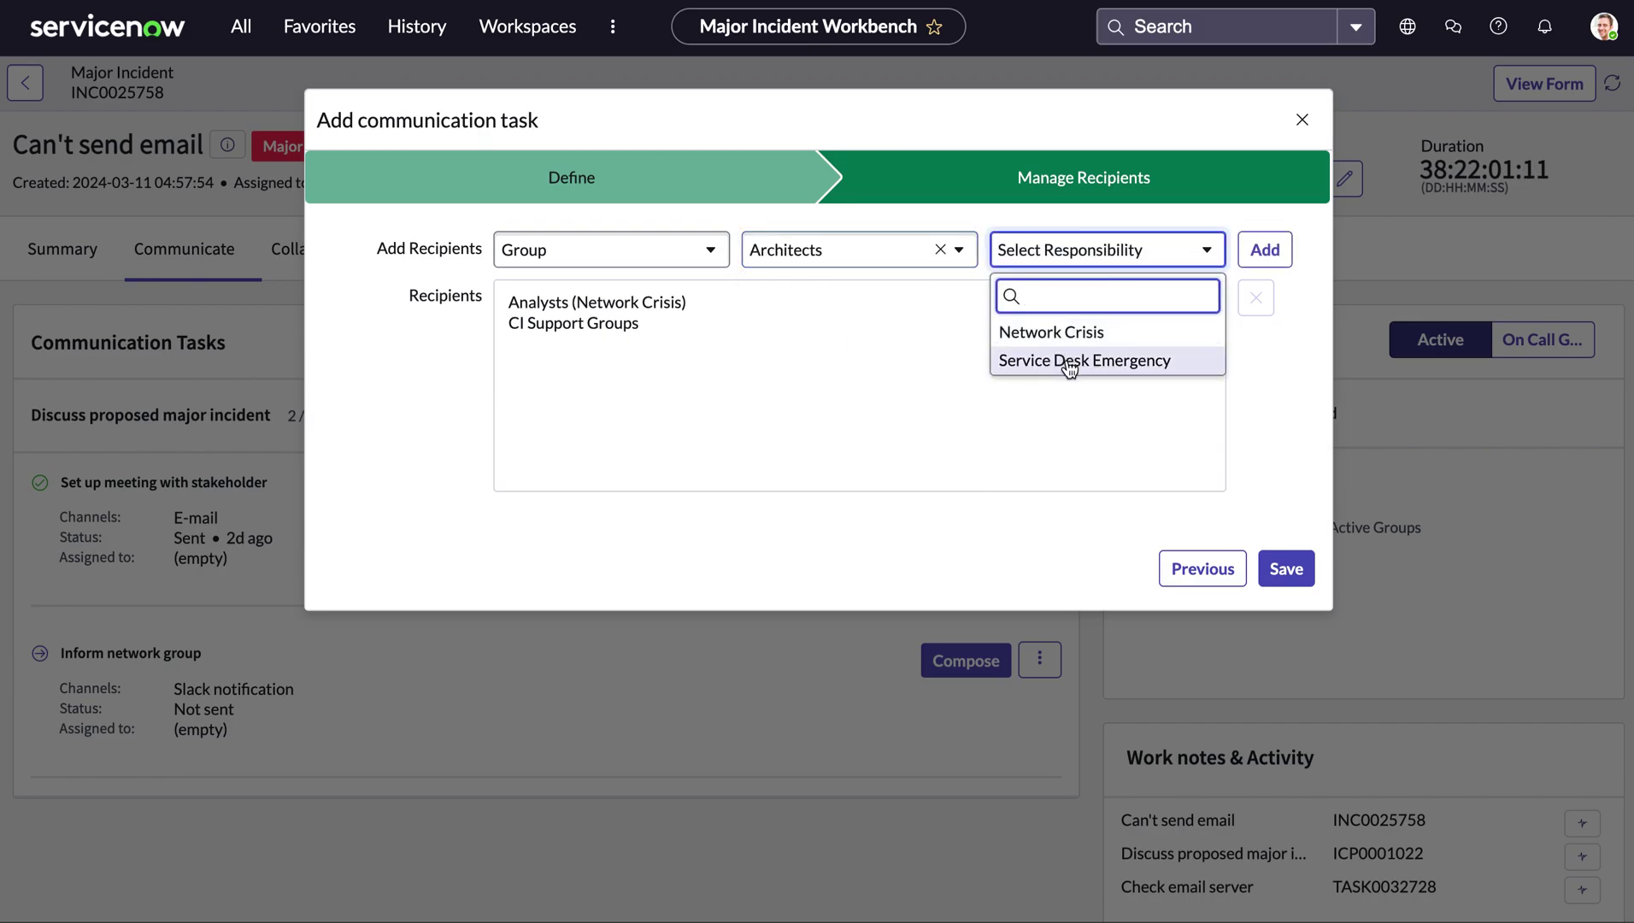
left_click(914, 445)
left_click(1286, 570)
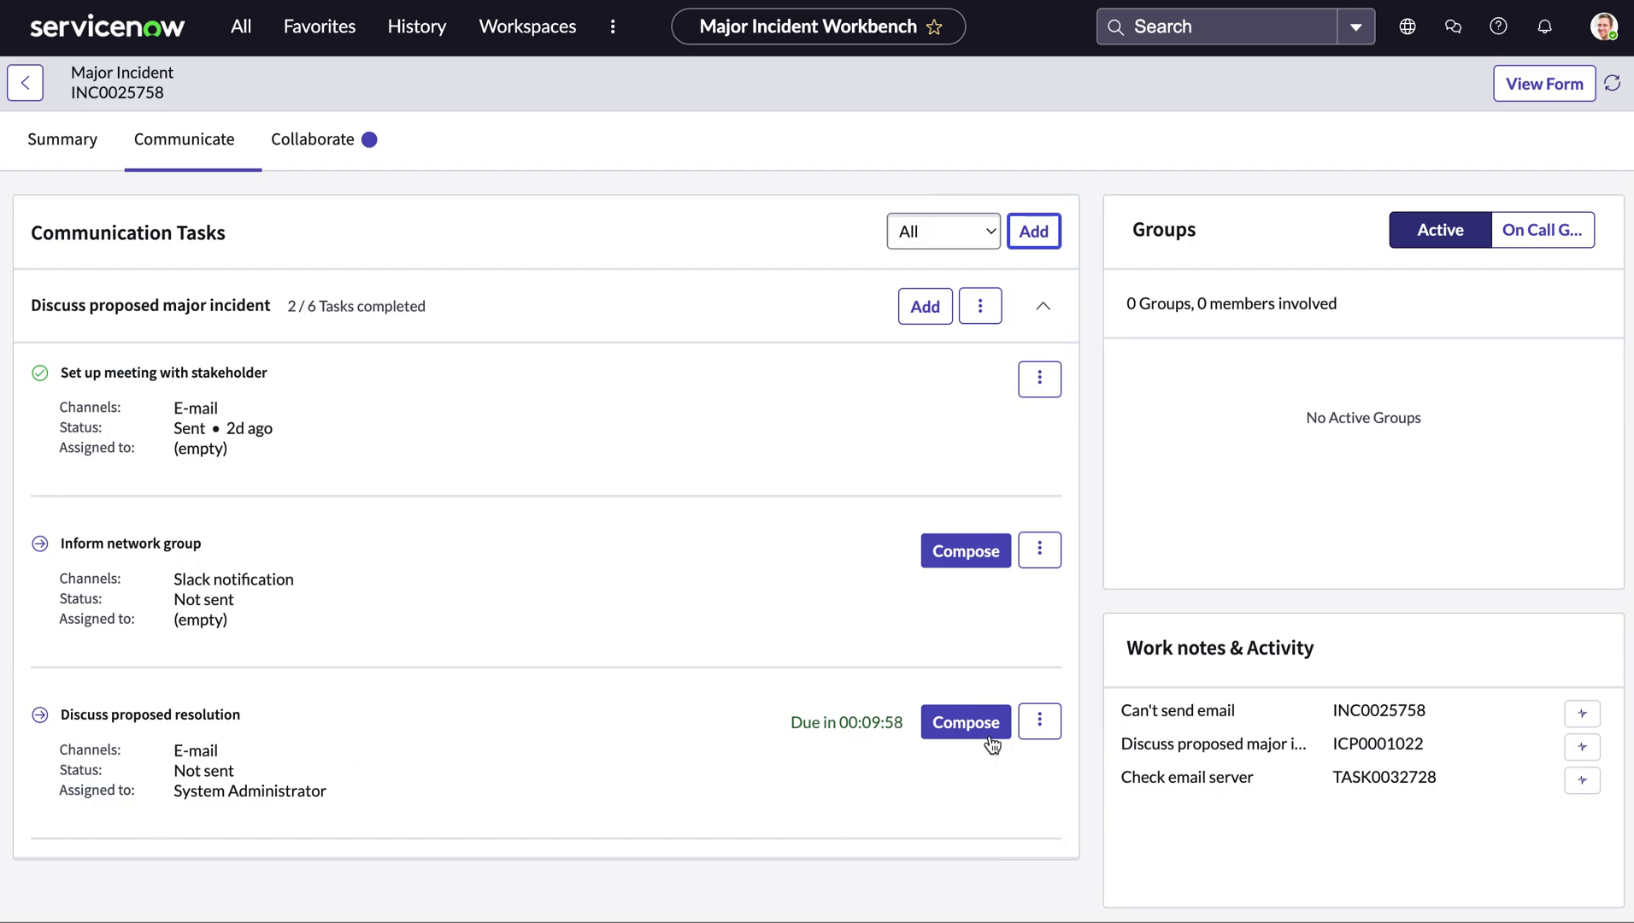
Step: Start the Discuss proposed resolution e-mail, then close it without sending
left_click(965, 722)
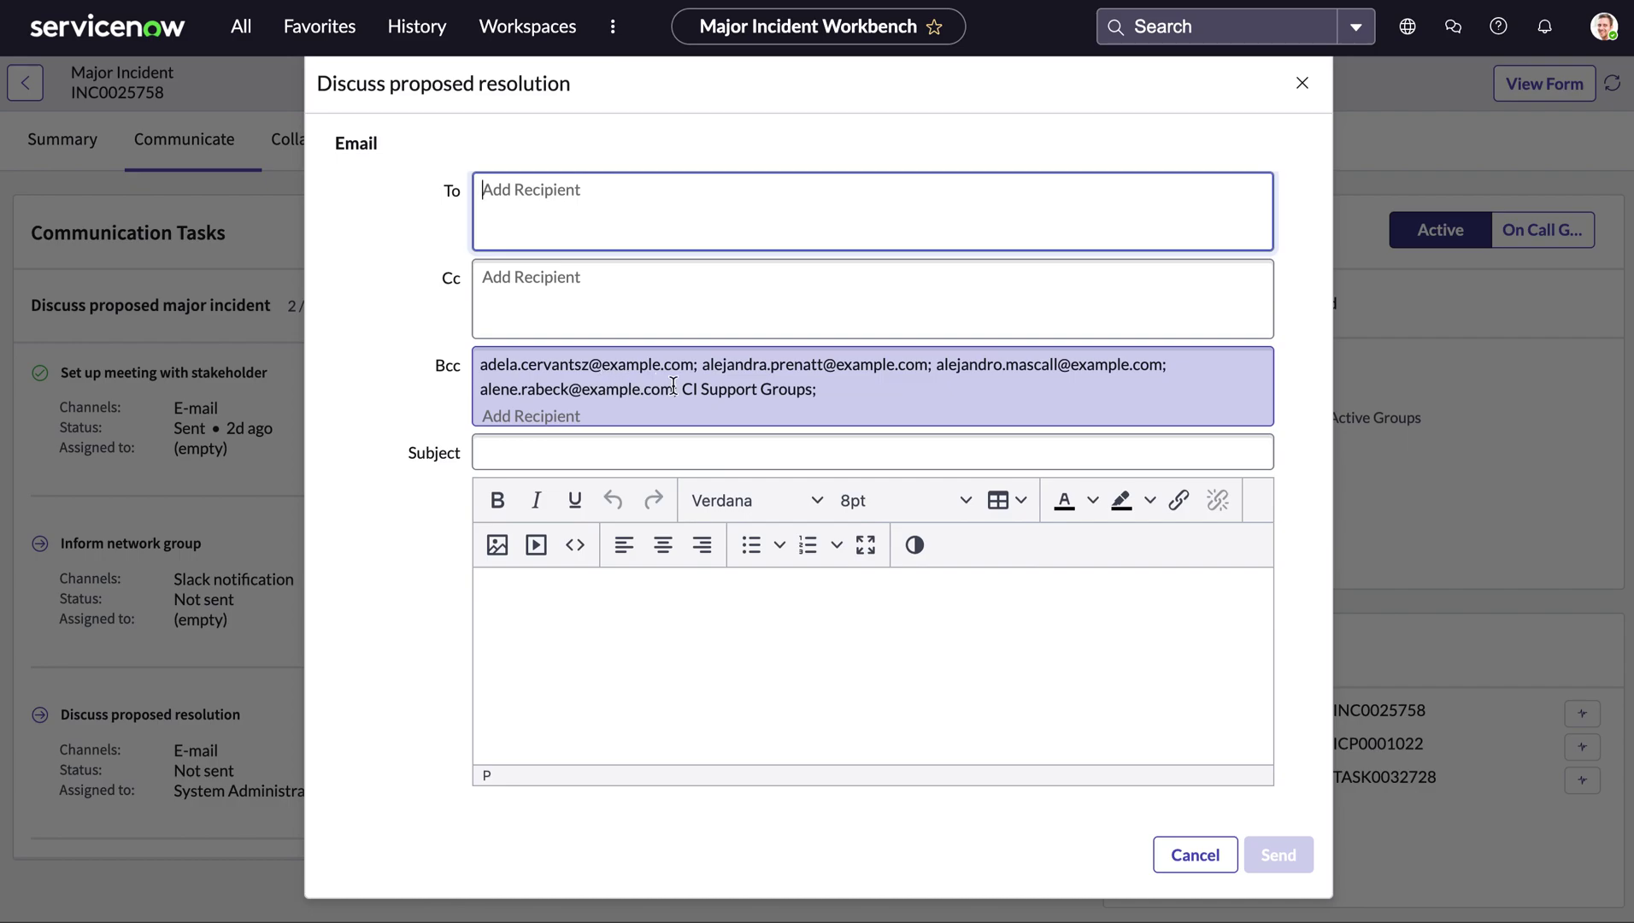
left_click(716, 452)
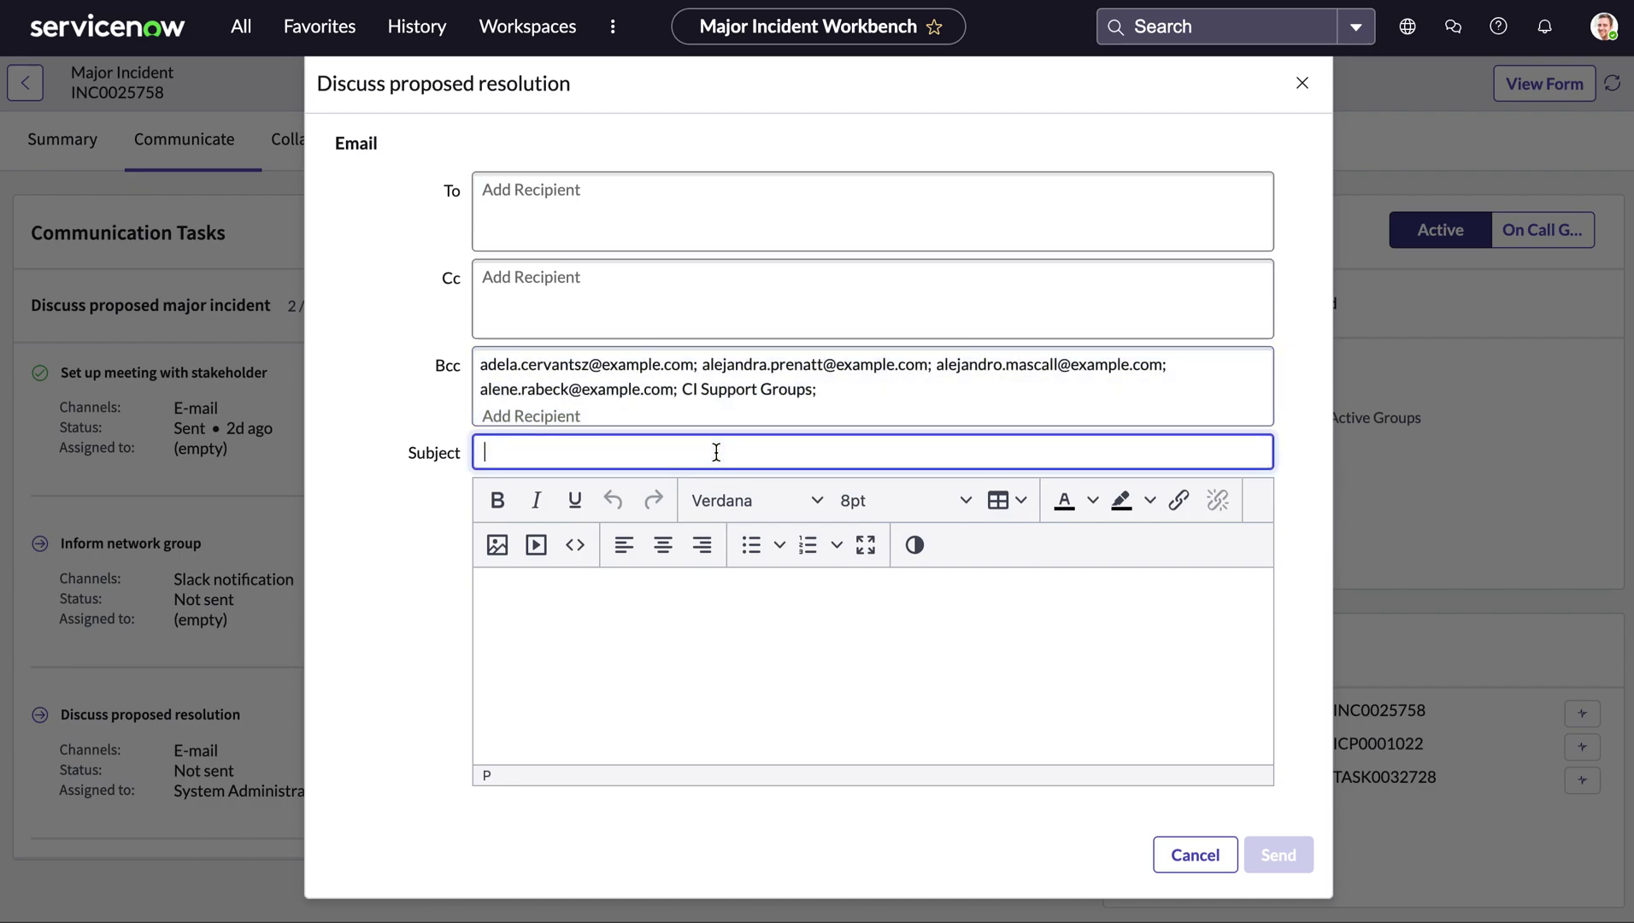
left_click(659, 639)
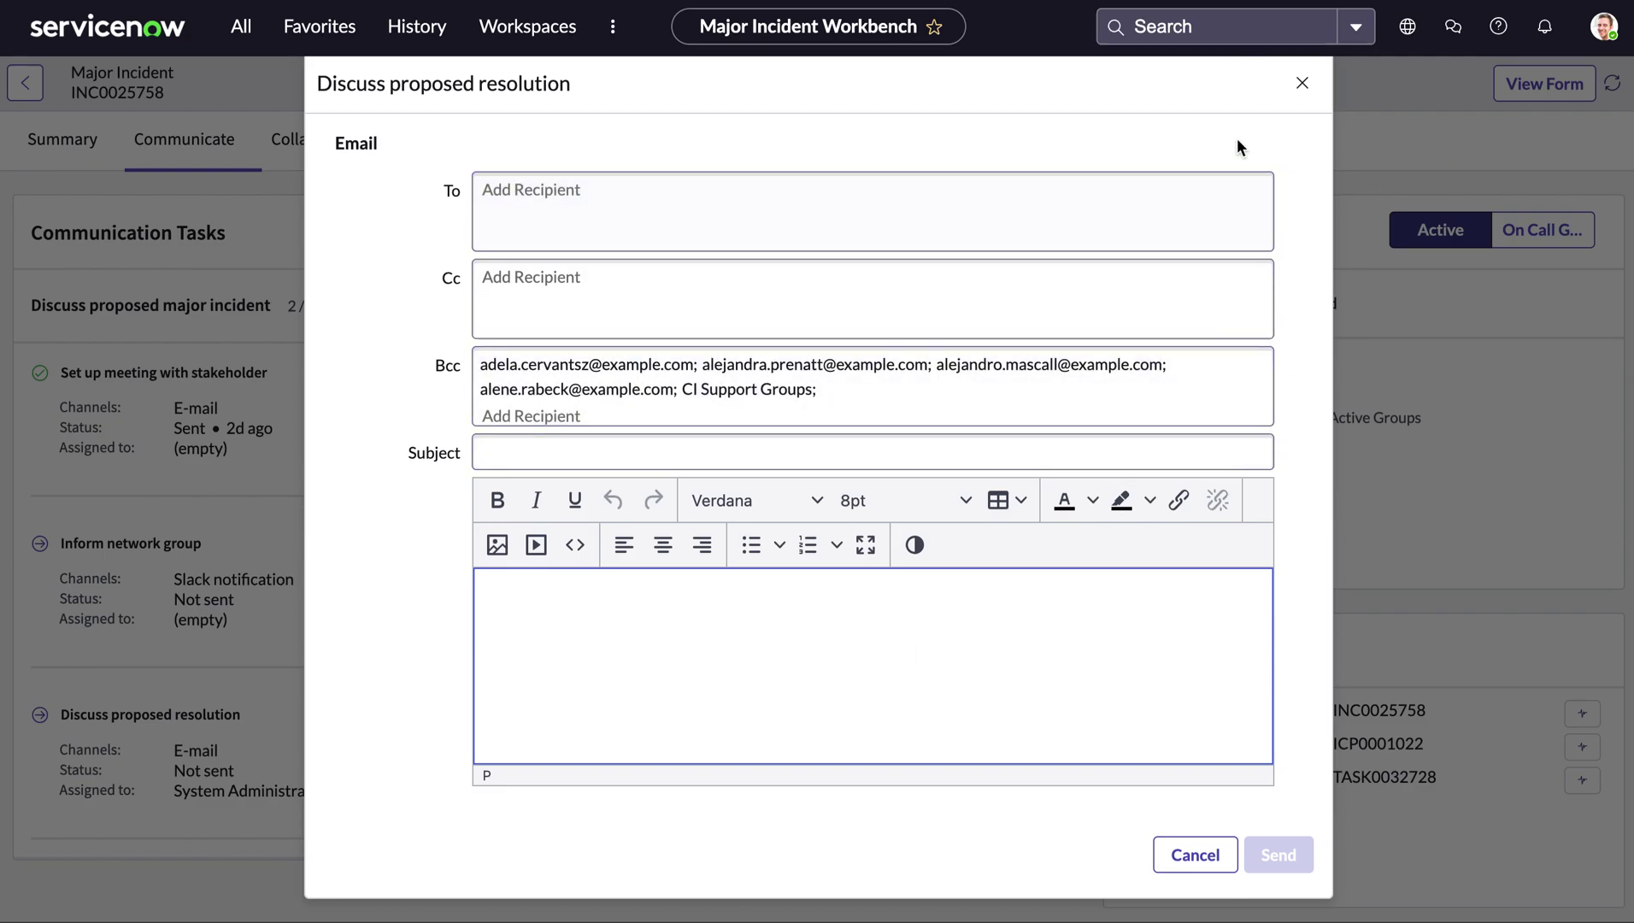
left_click(1302, 85)
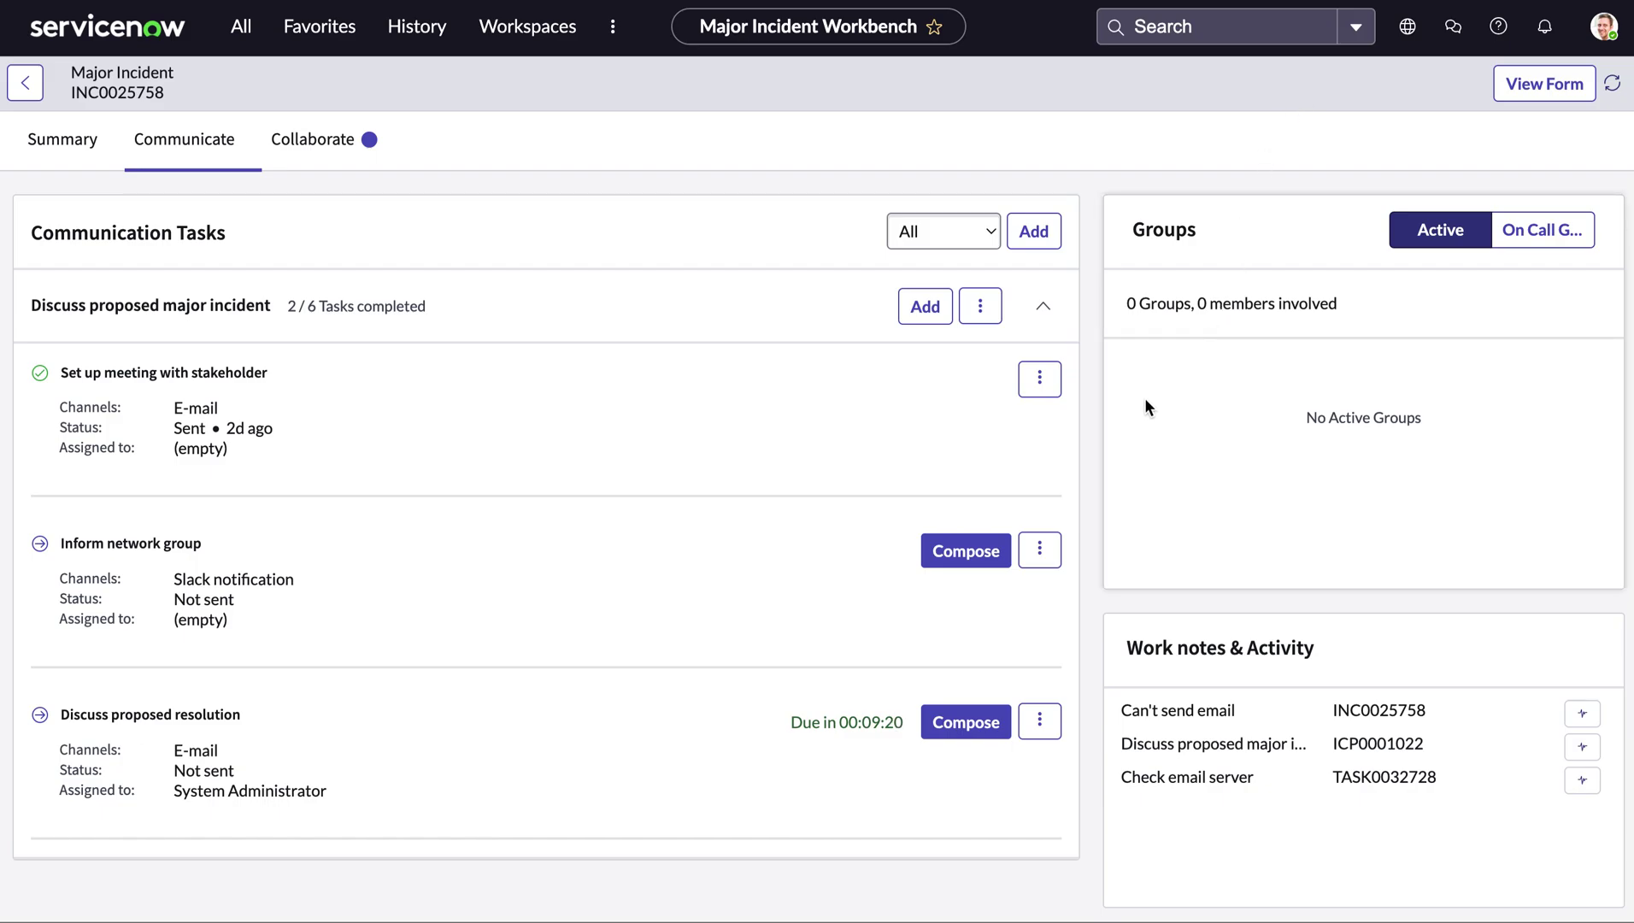
Step: Switch the Groups panel to On Call Groups and open the group list
scroll(1059, 466, "up", 1)
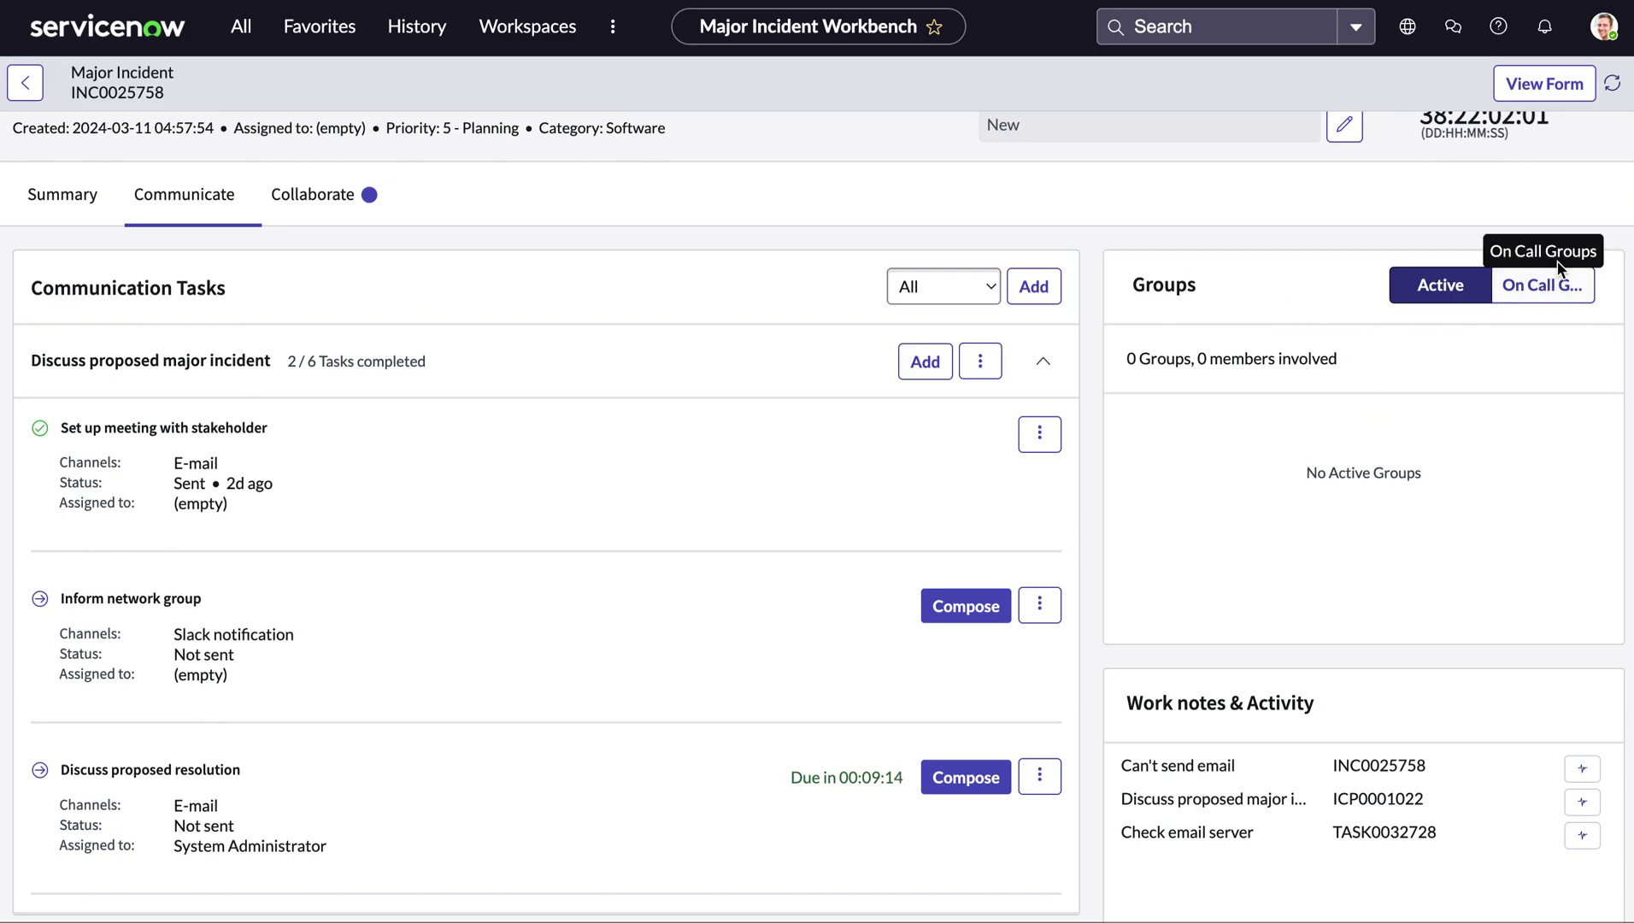
left_click(1563, 288)
left_click(1307, 363)
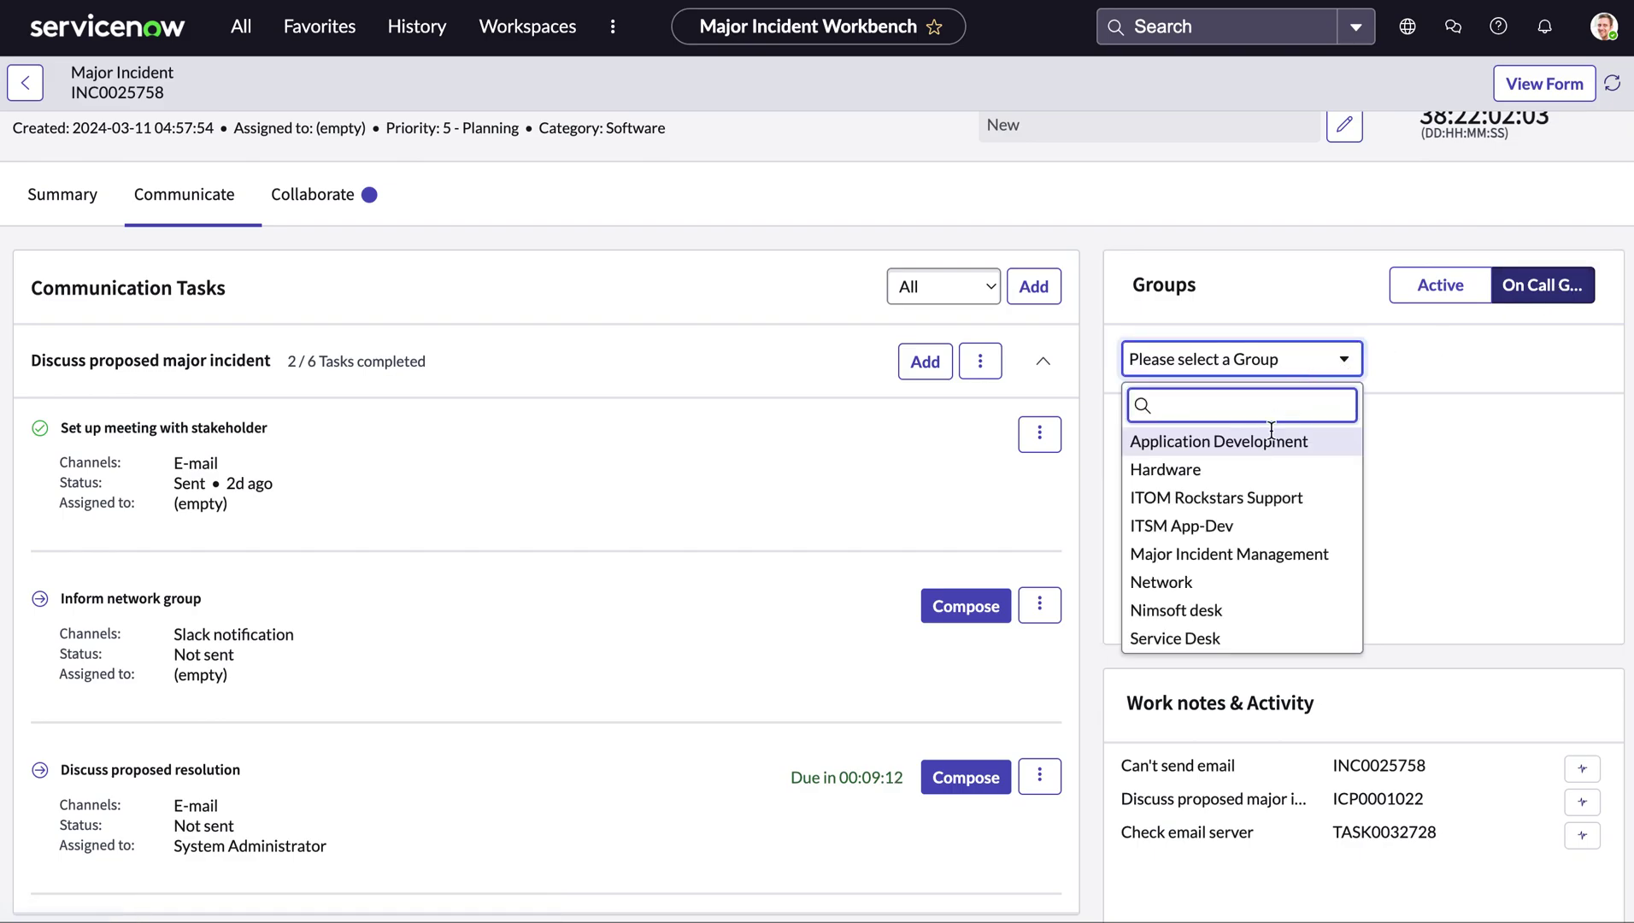
left_click(1246, 470)
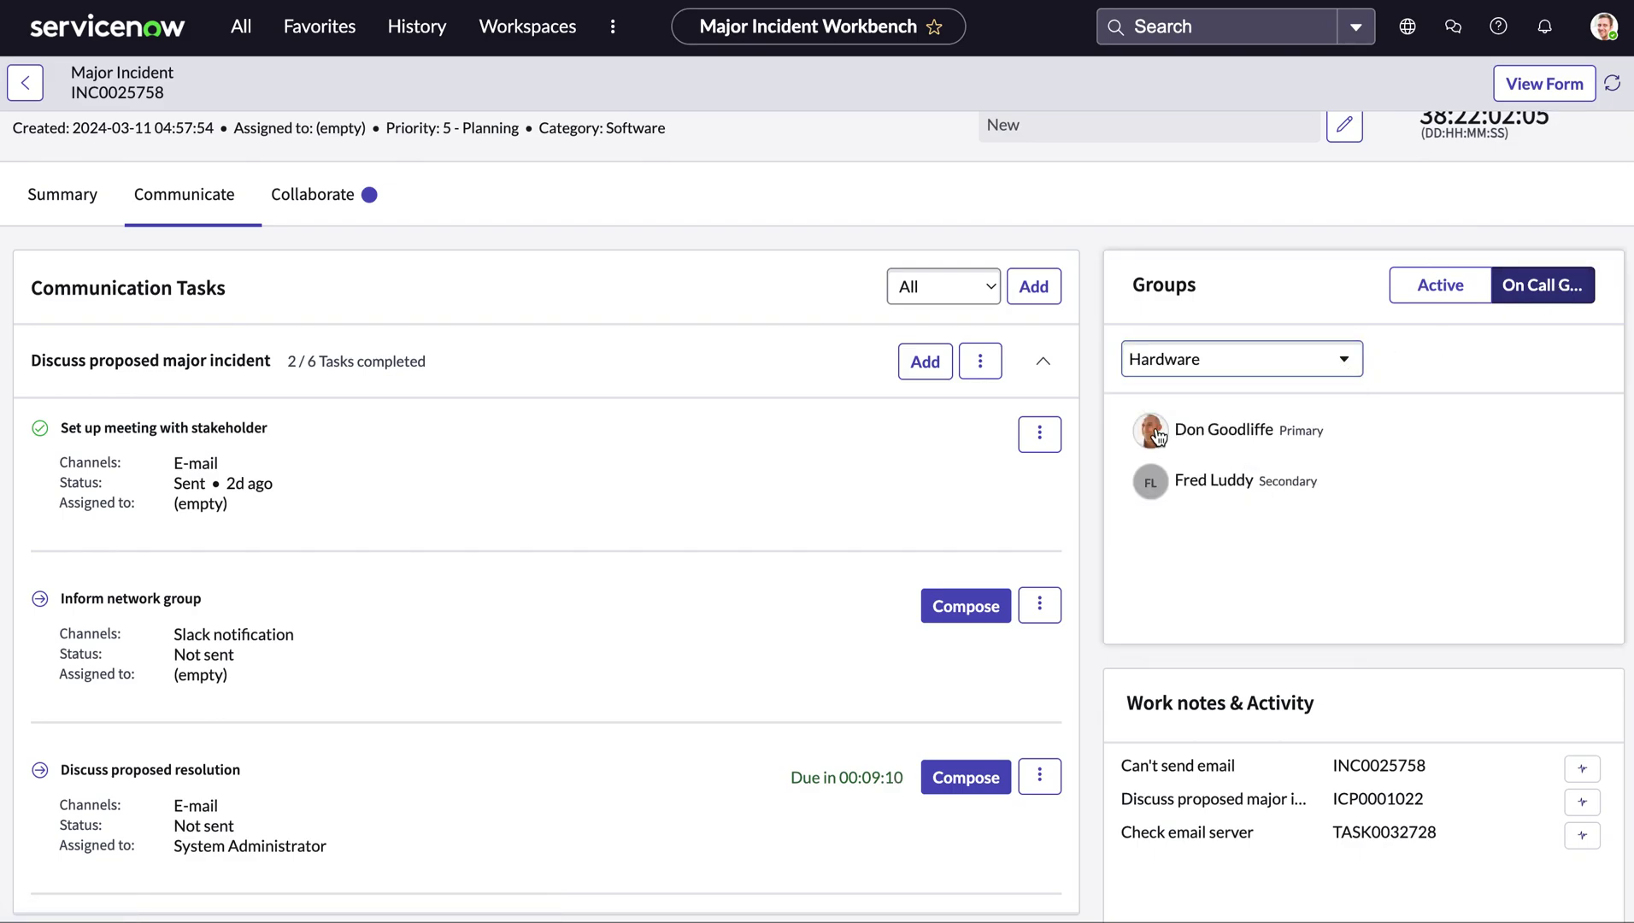
mouse_move(1158, 437)
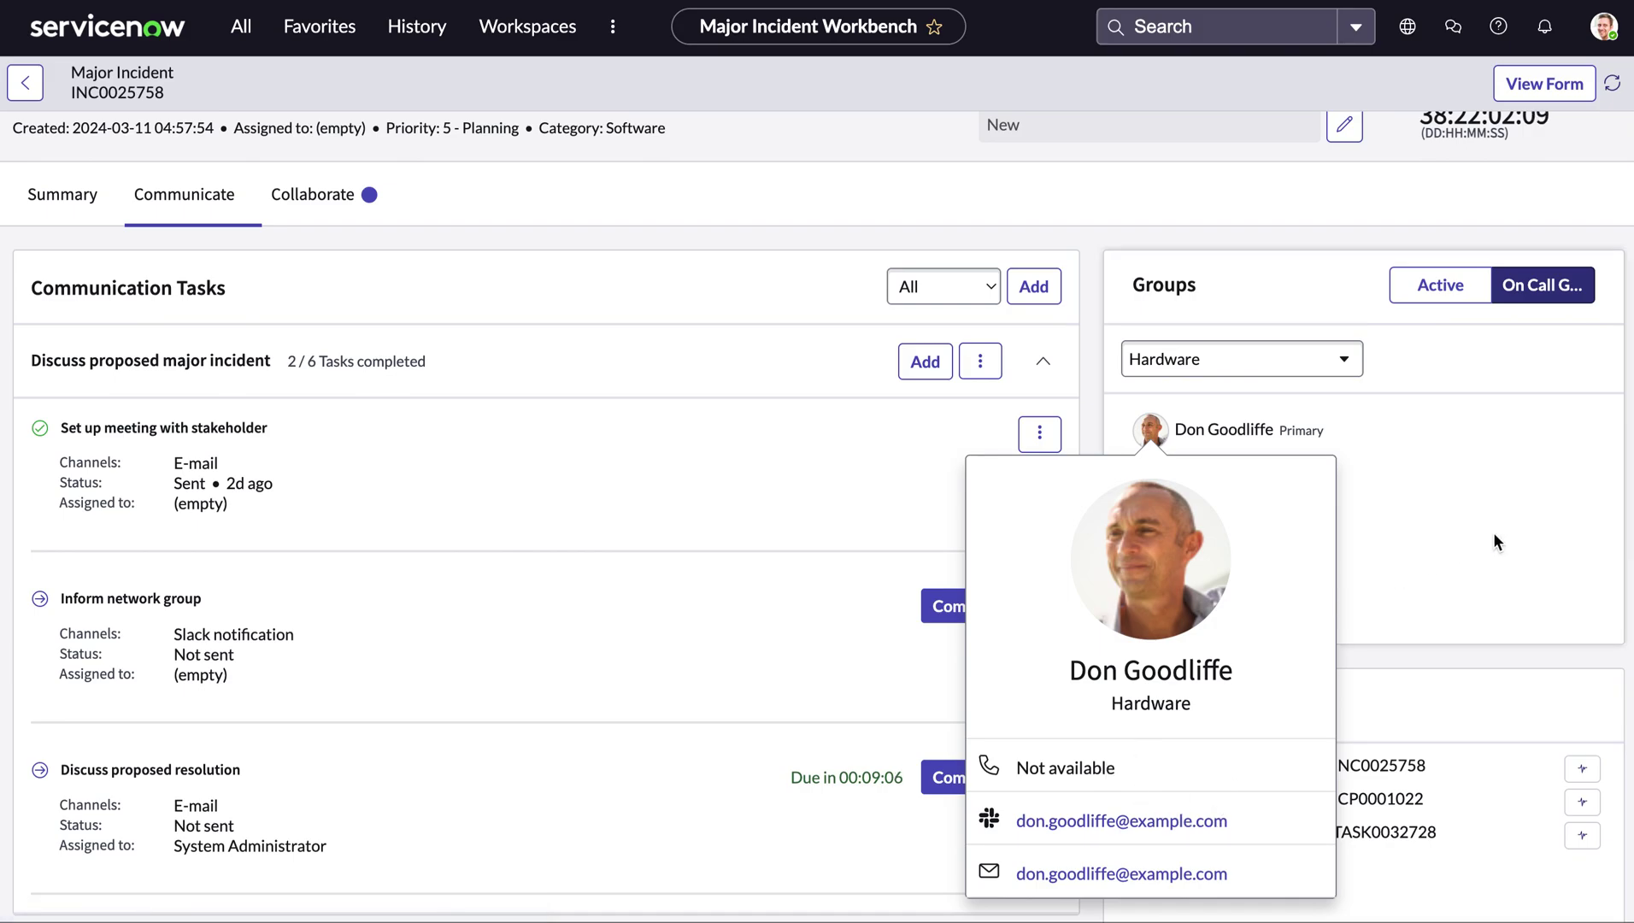
scroll(1494, 541, "down", 1)
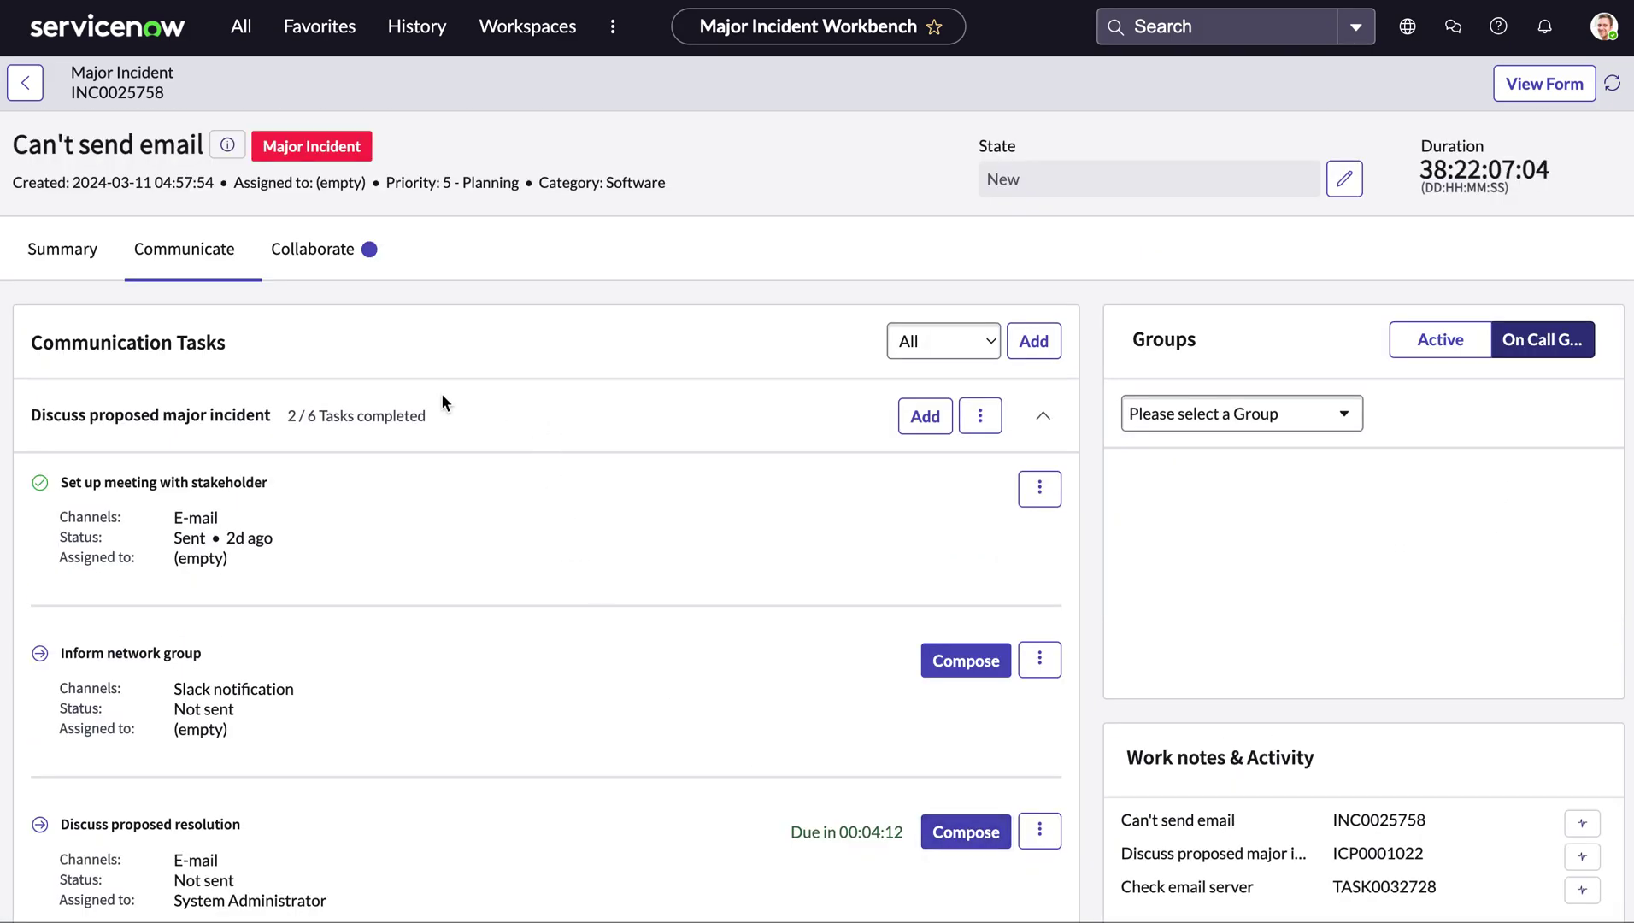
left_click(315, 246)
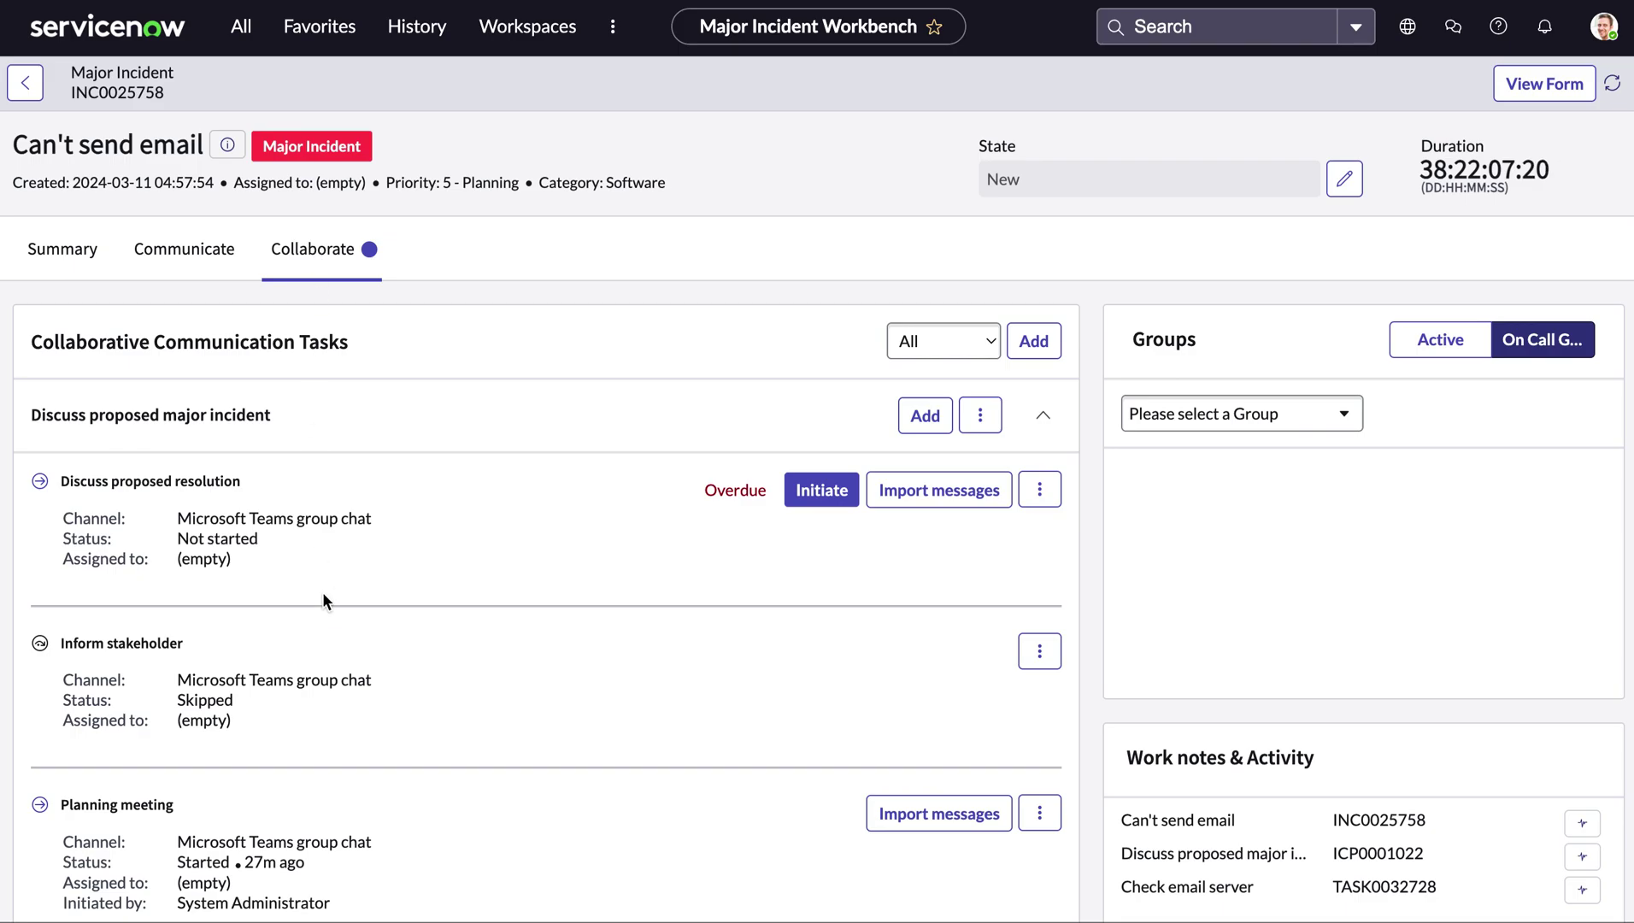
Step: Scroll to the Collaborative Communication Tasks list and begin adding a new task
scroll(330, 633, "down", 1)
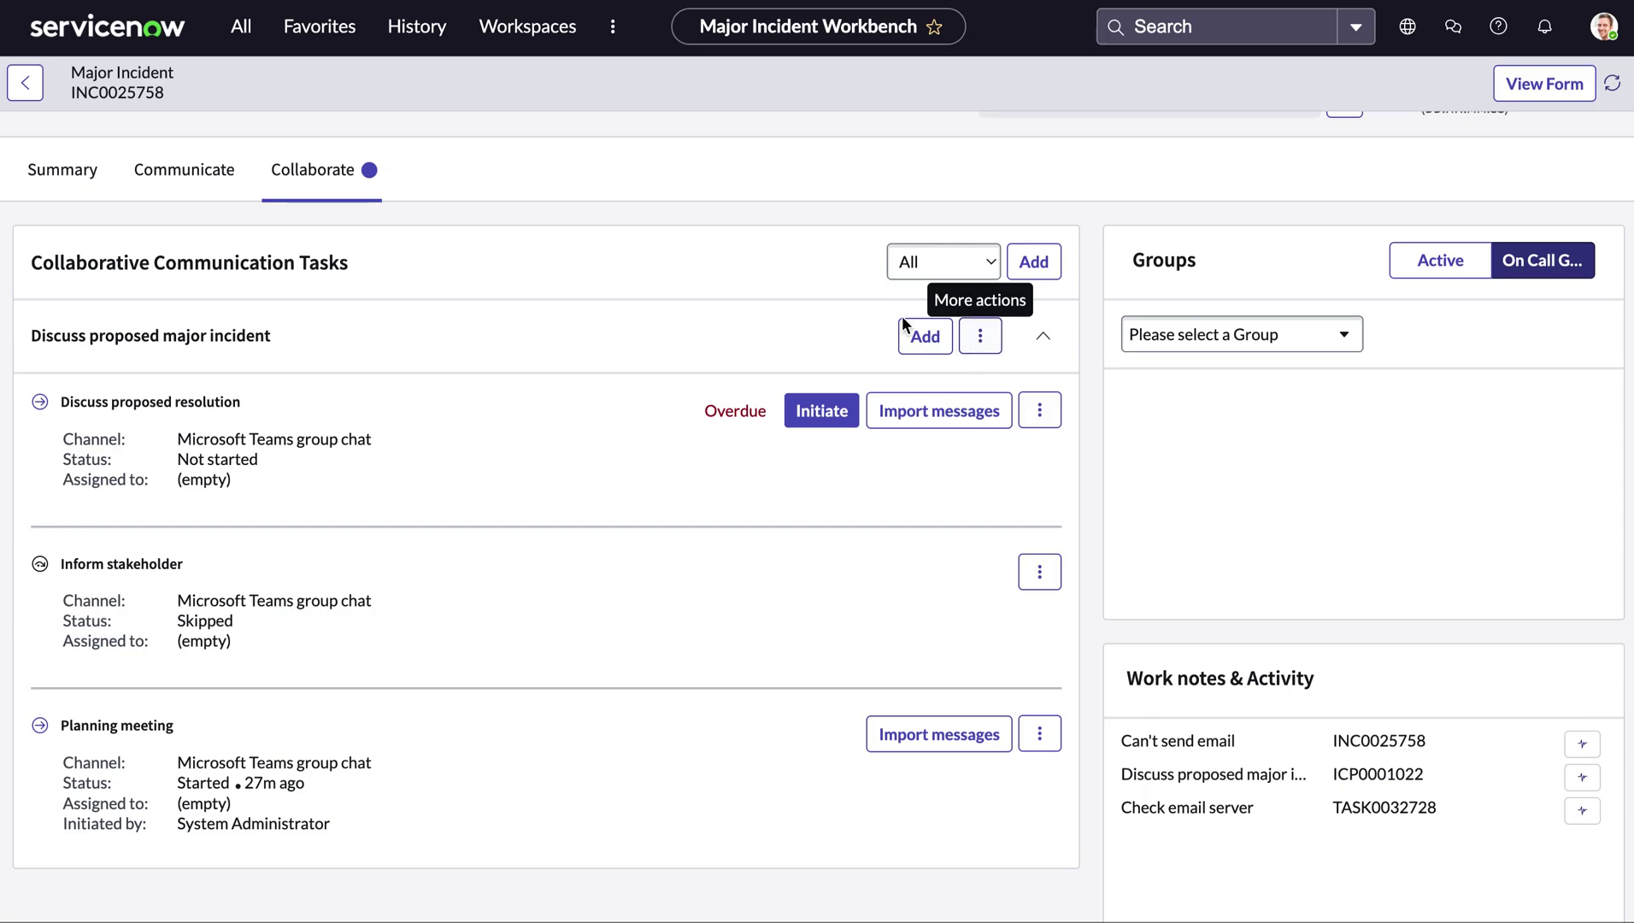
left_click(916, 334)
Step: Add a Microsoft Teams group chat task for the proposed plan discussion, due in 10 minutes
left_click(675, 286)
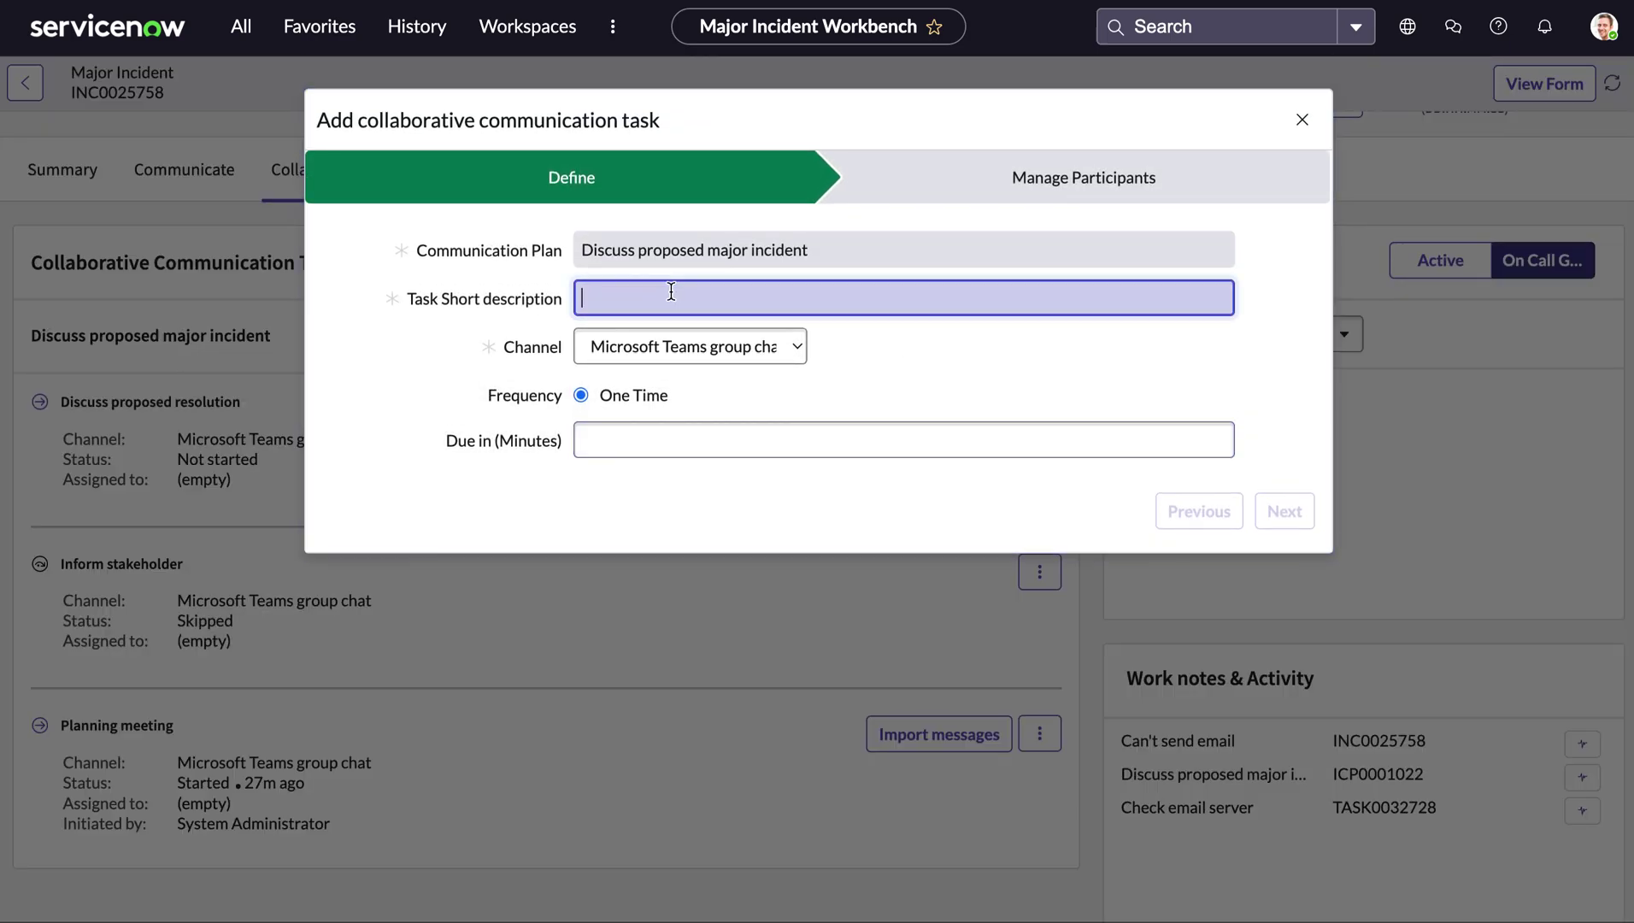
left_click(804, 435)
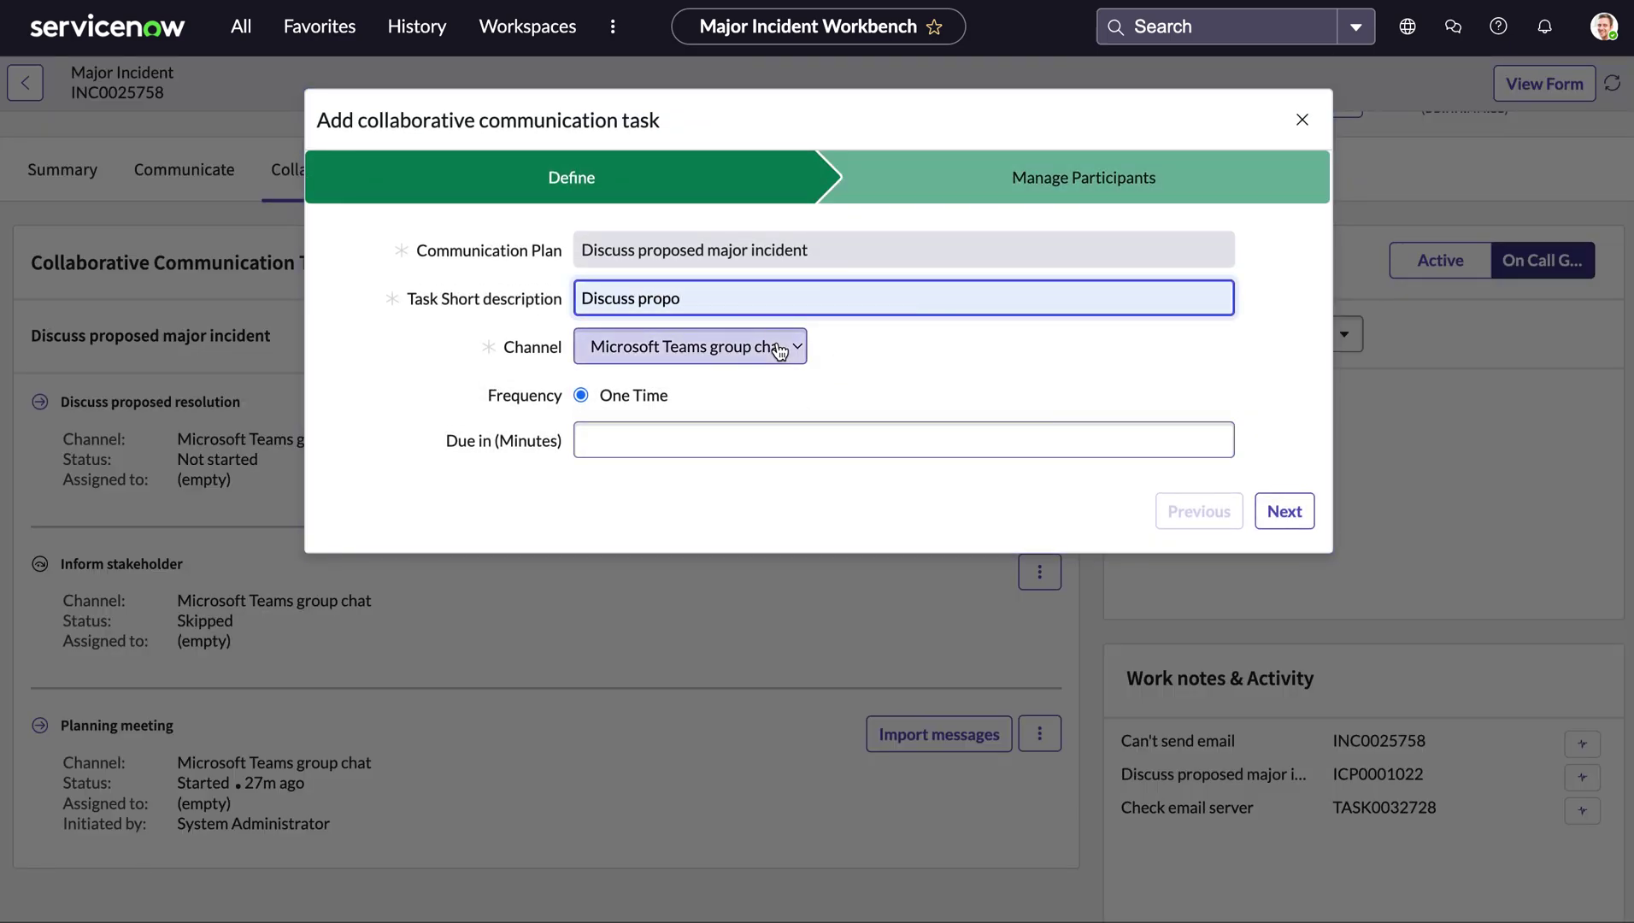
left_click(729, 346)
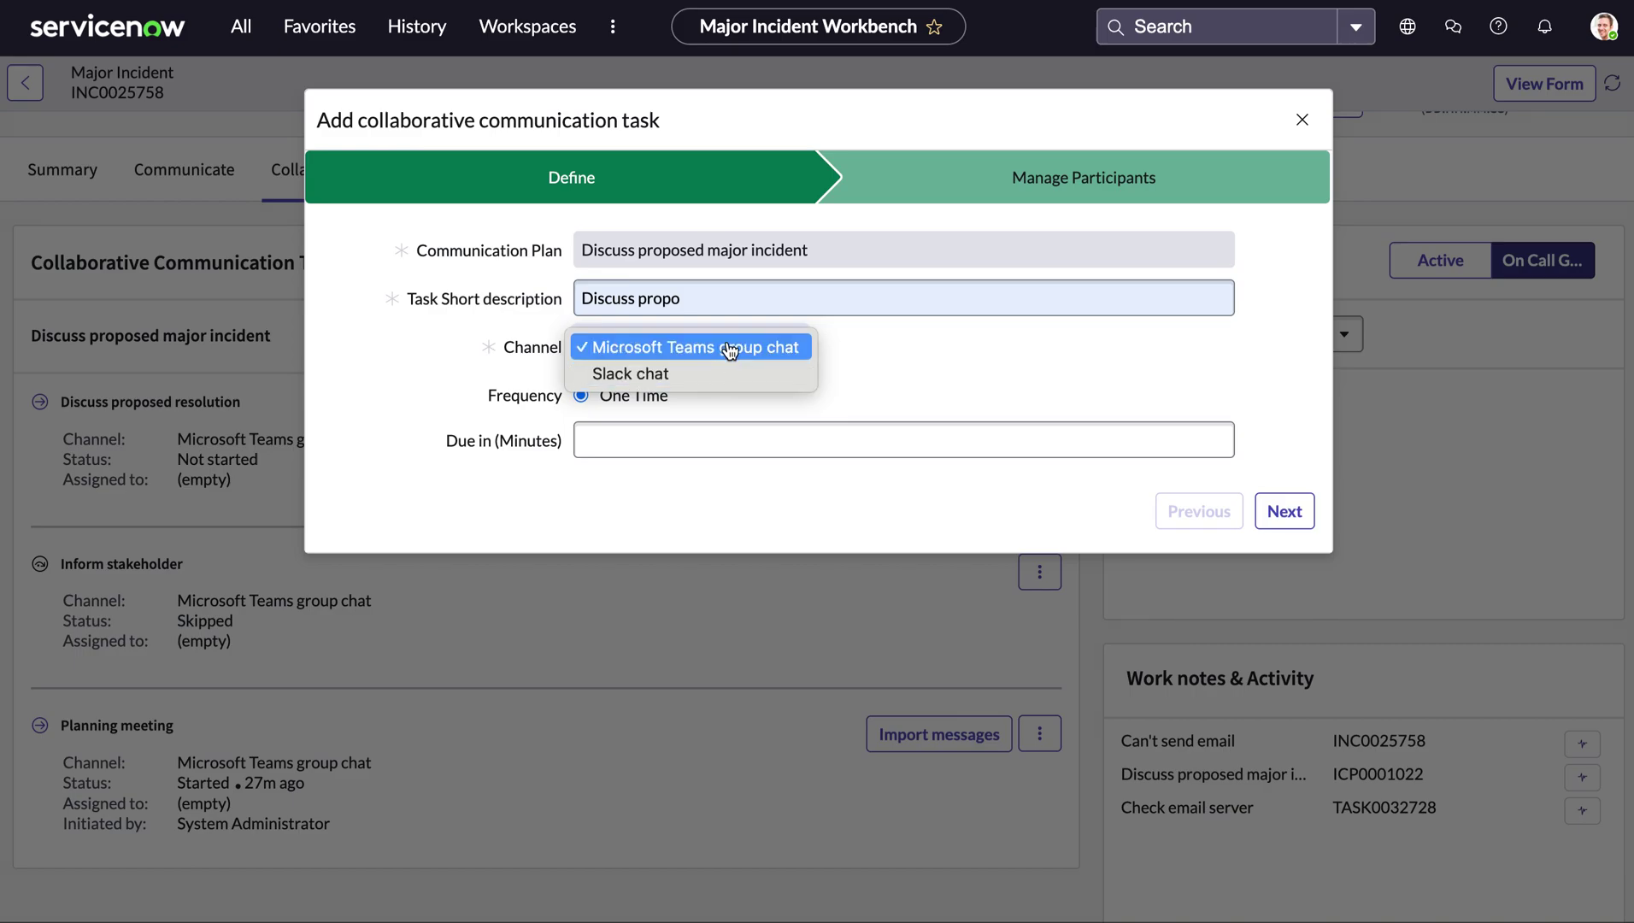
left_click(745, 347)
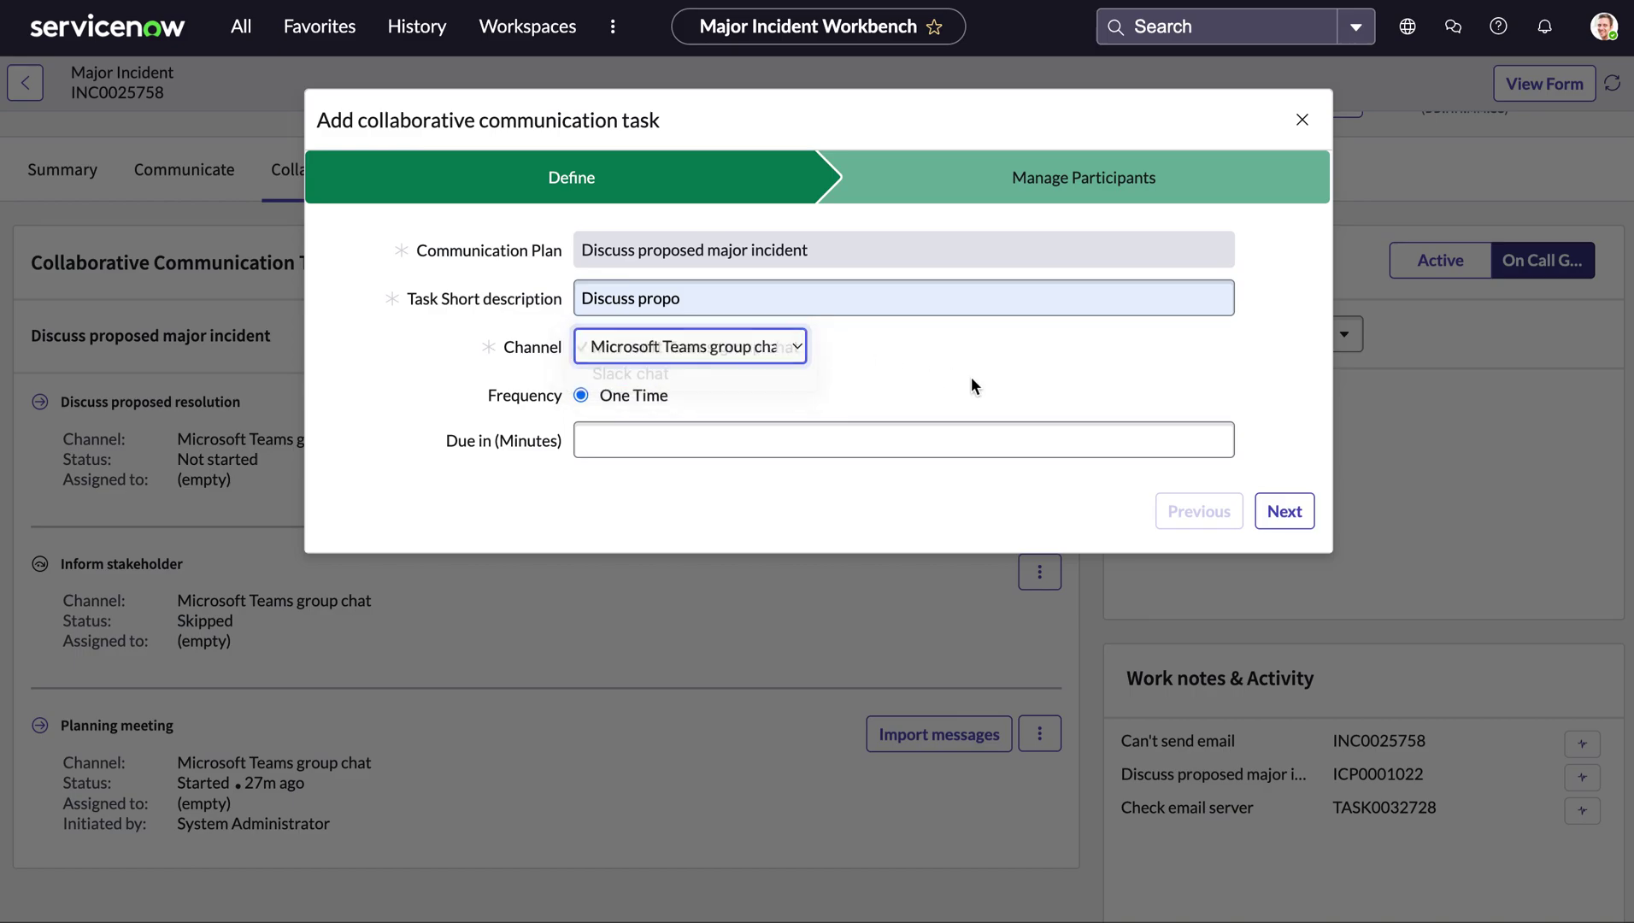
left_click(840, 444)
type("10")
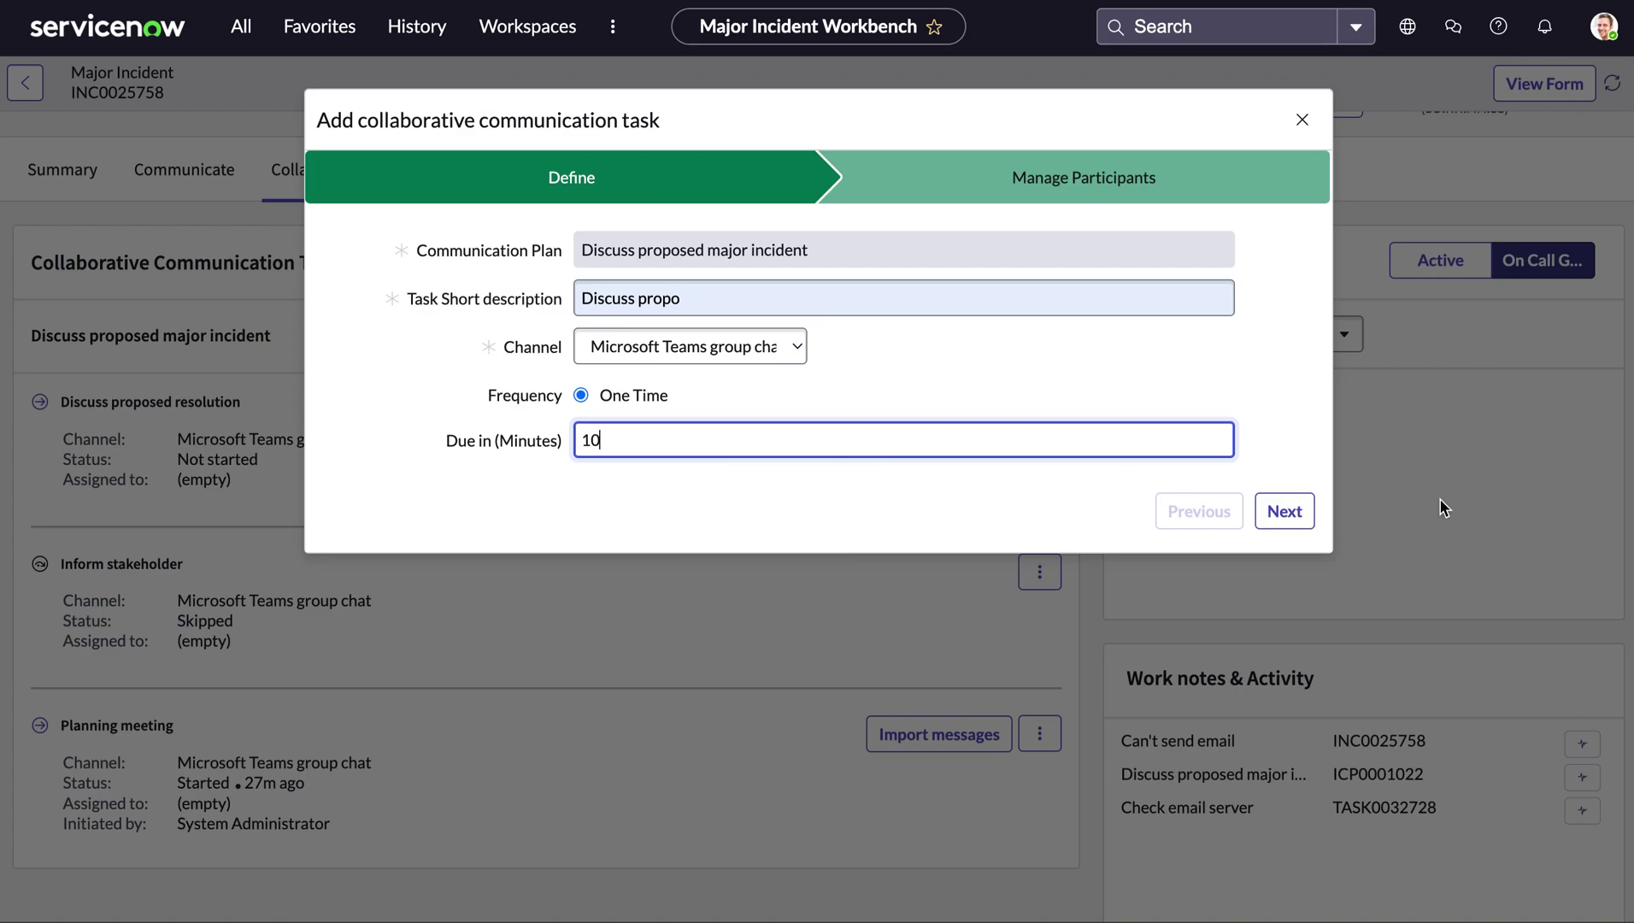
left_click(1273, 510)
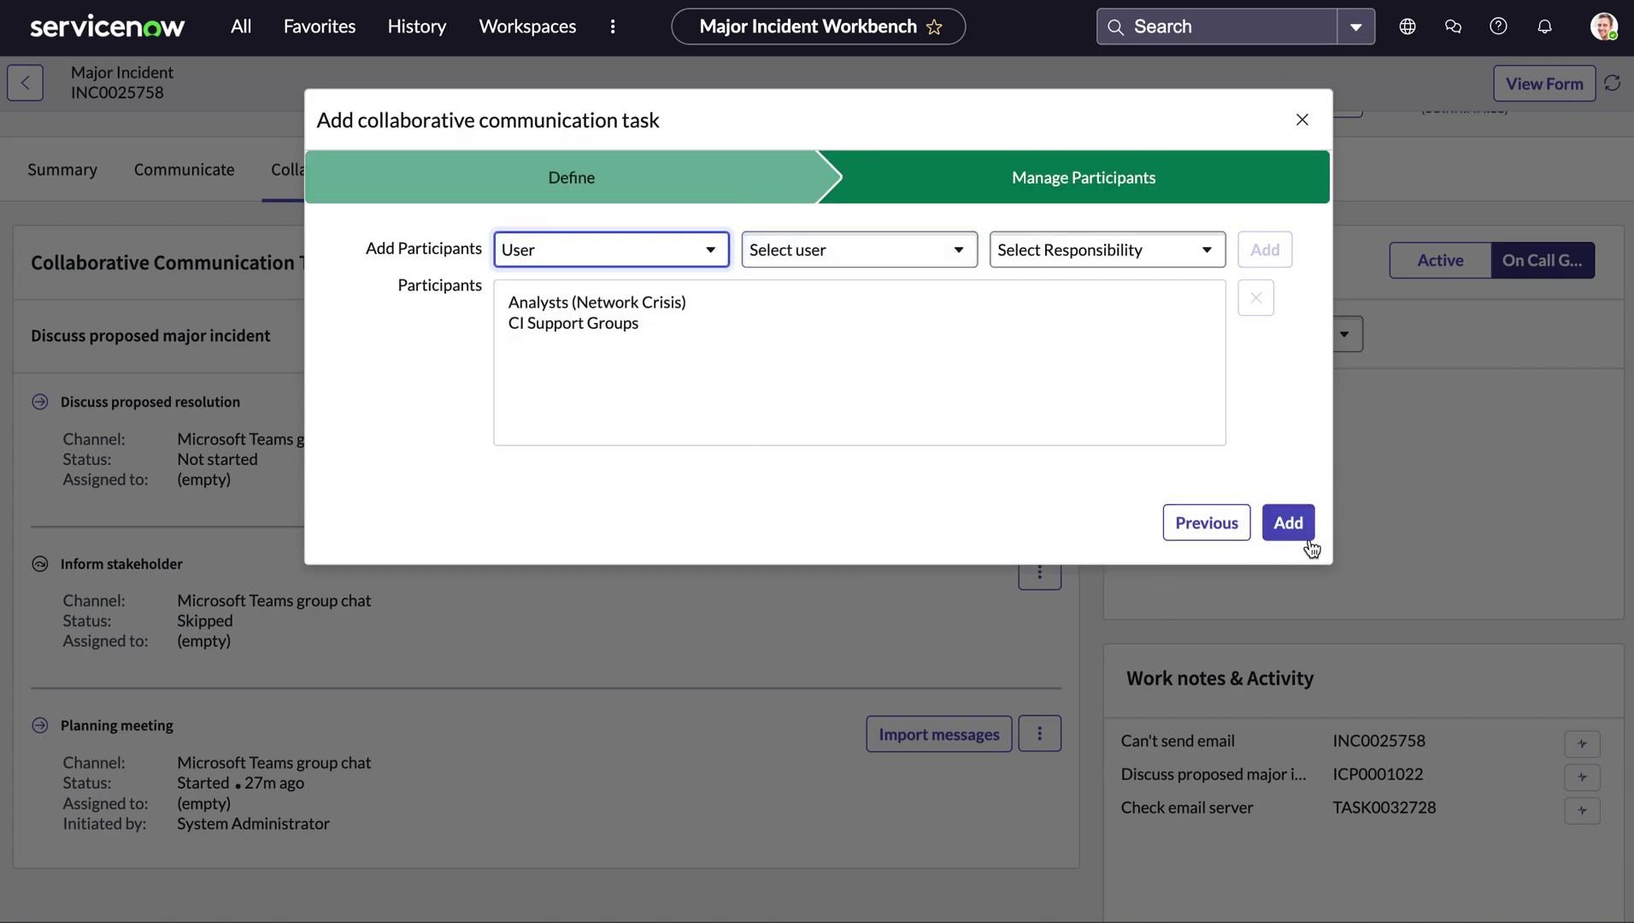
left_click(1289, 523)
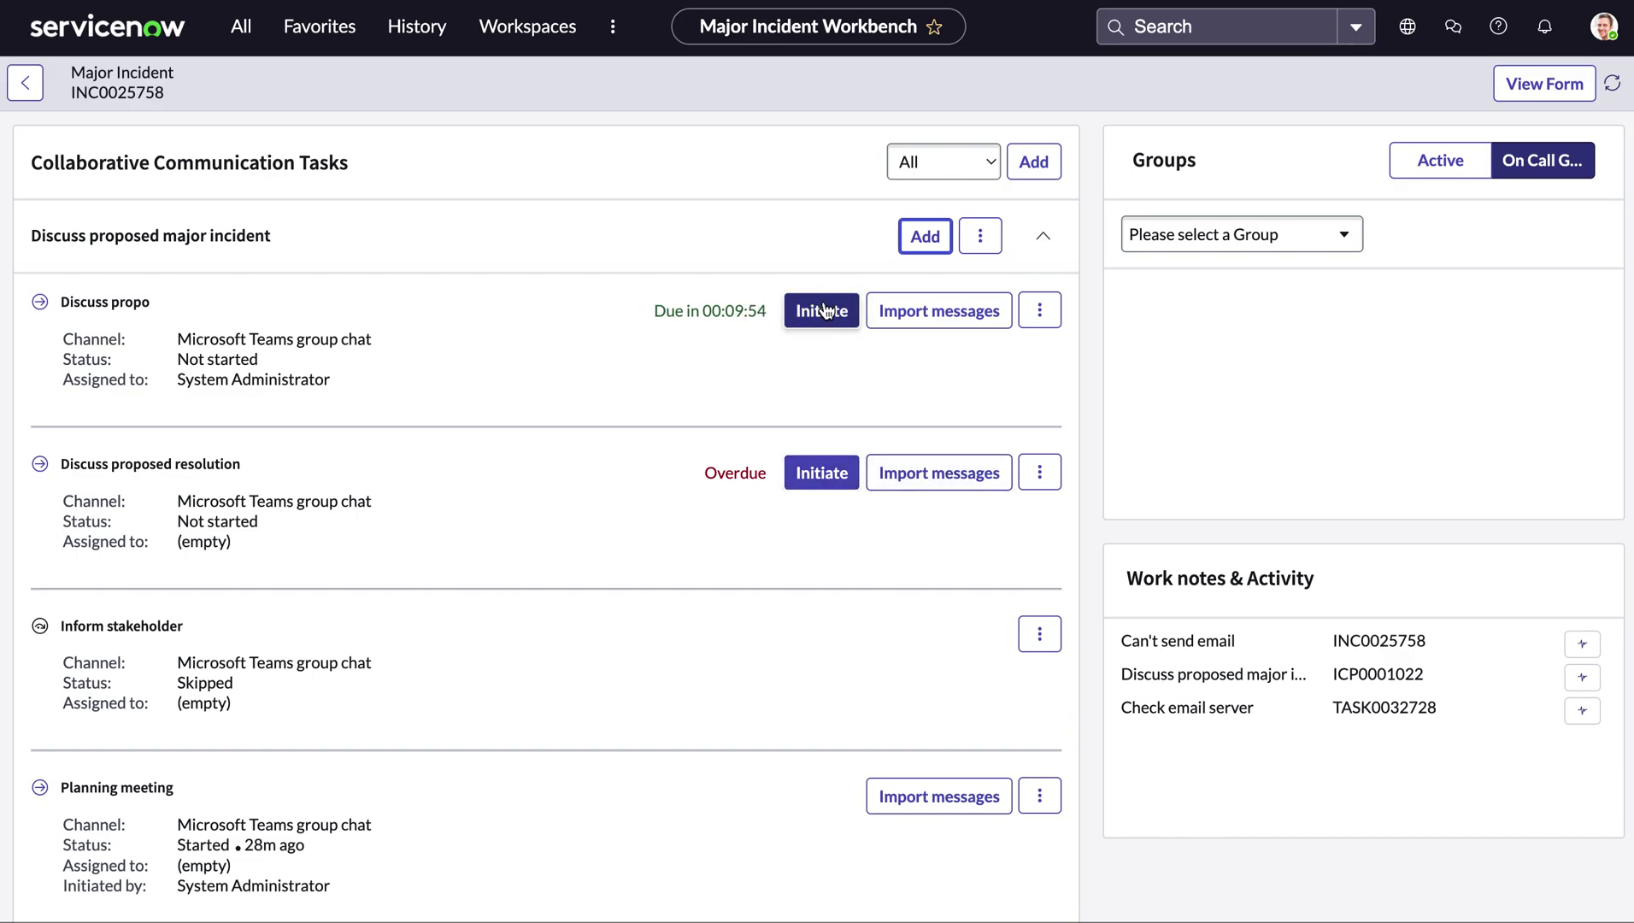
Step: Start the Teams chat for the new 'Discuss propo' task and show the incident's active groups
left_click(825, 309)
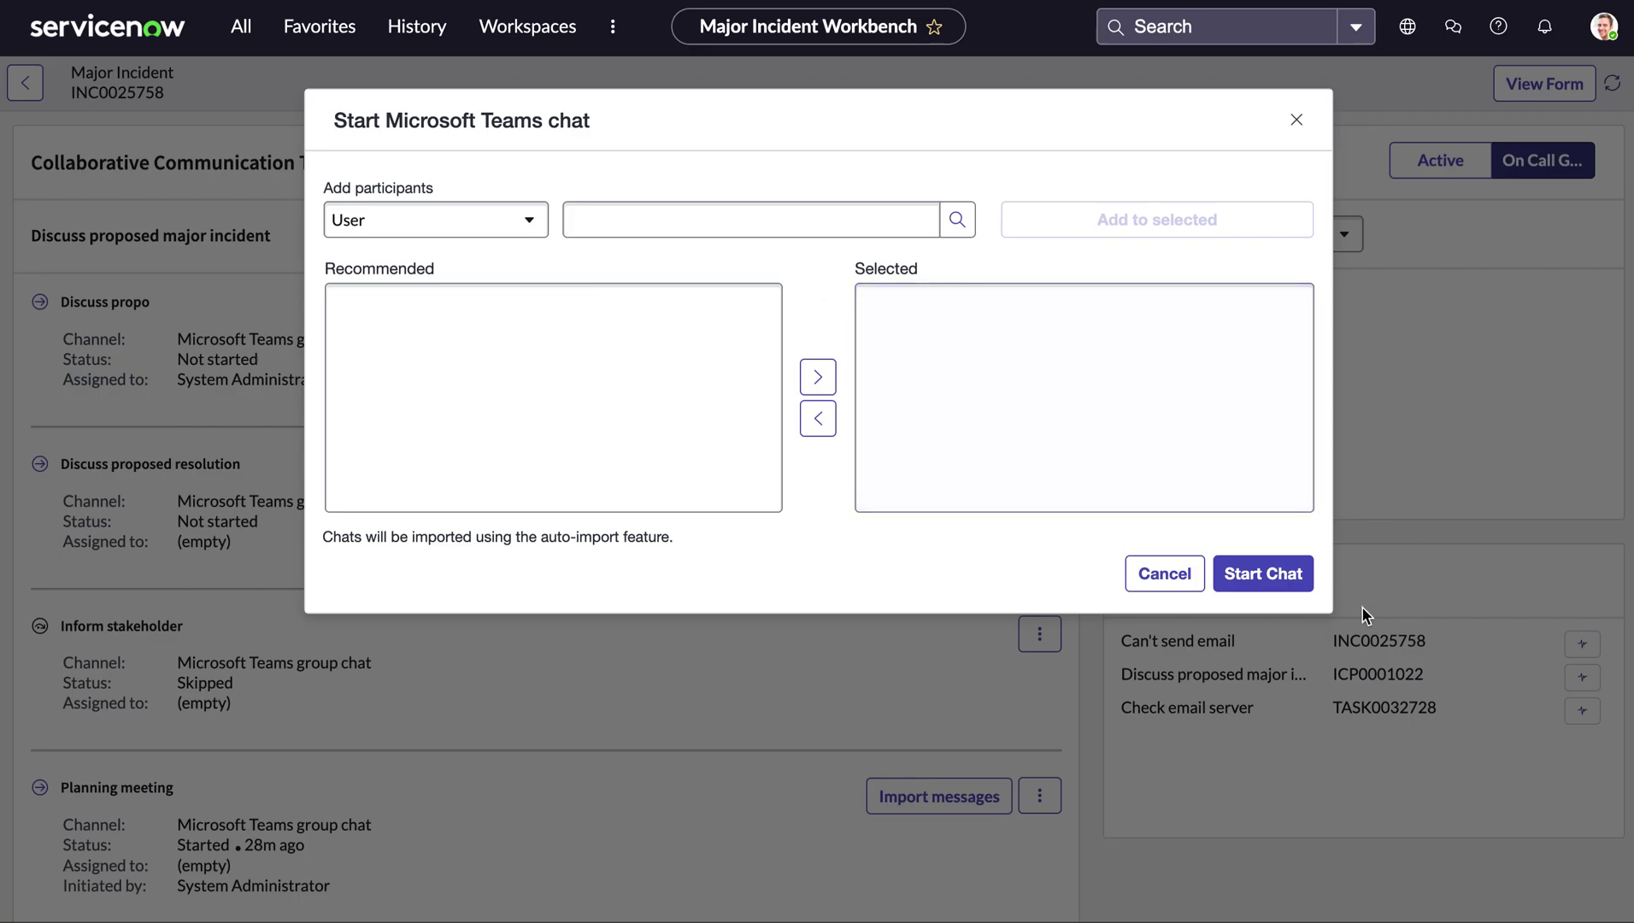
left_click(1284, 576)
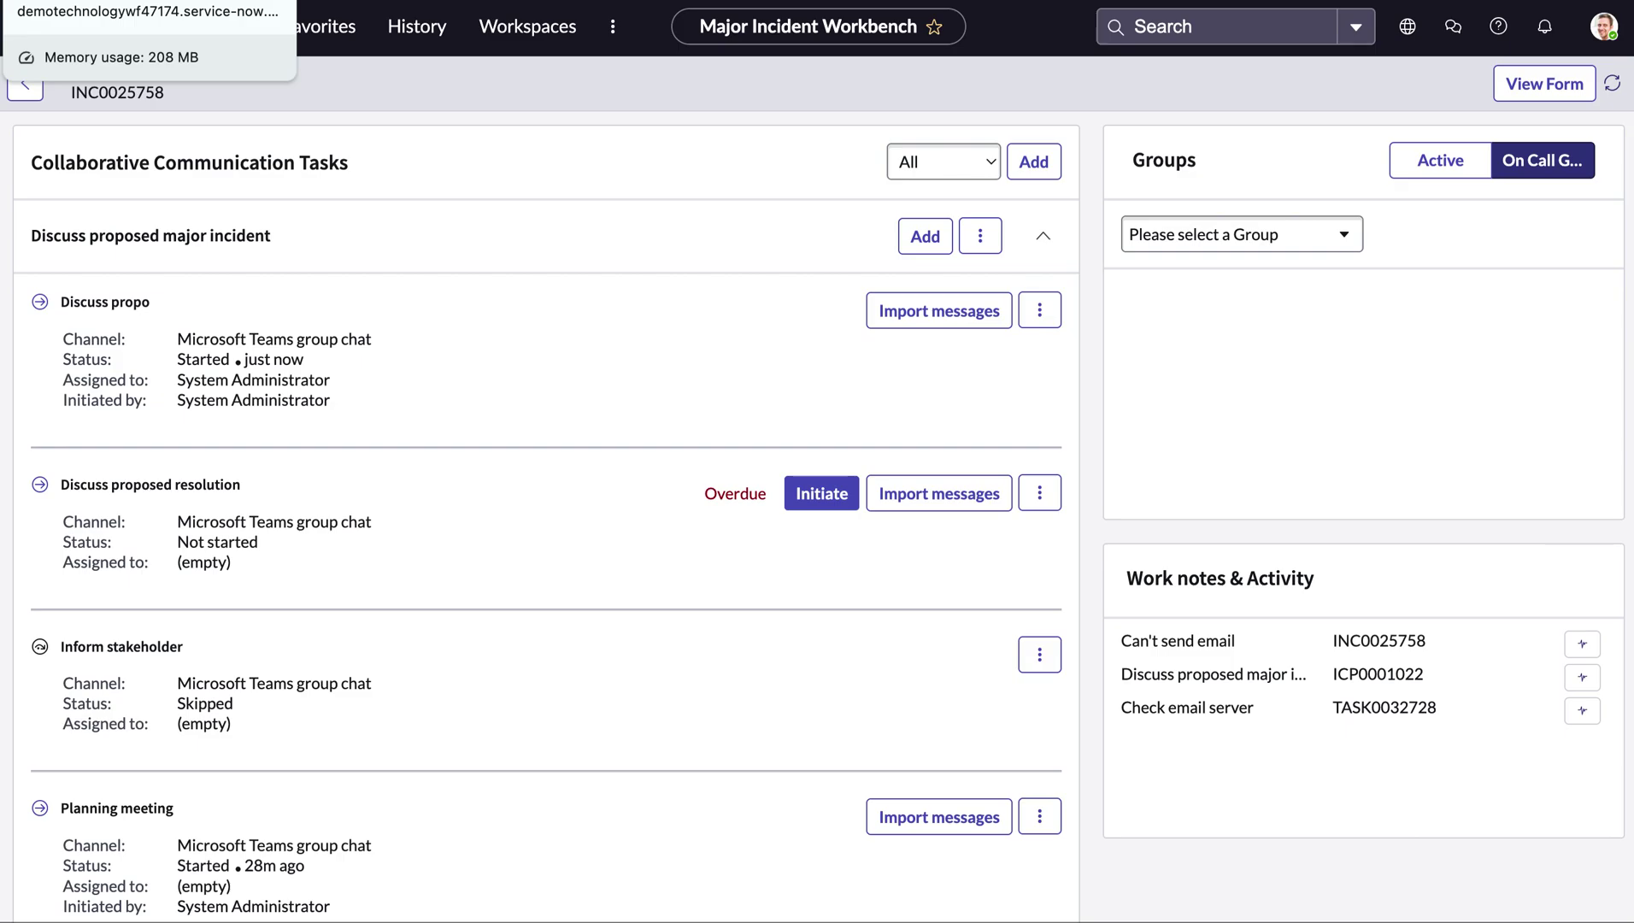
left_click(1460, 170)
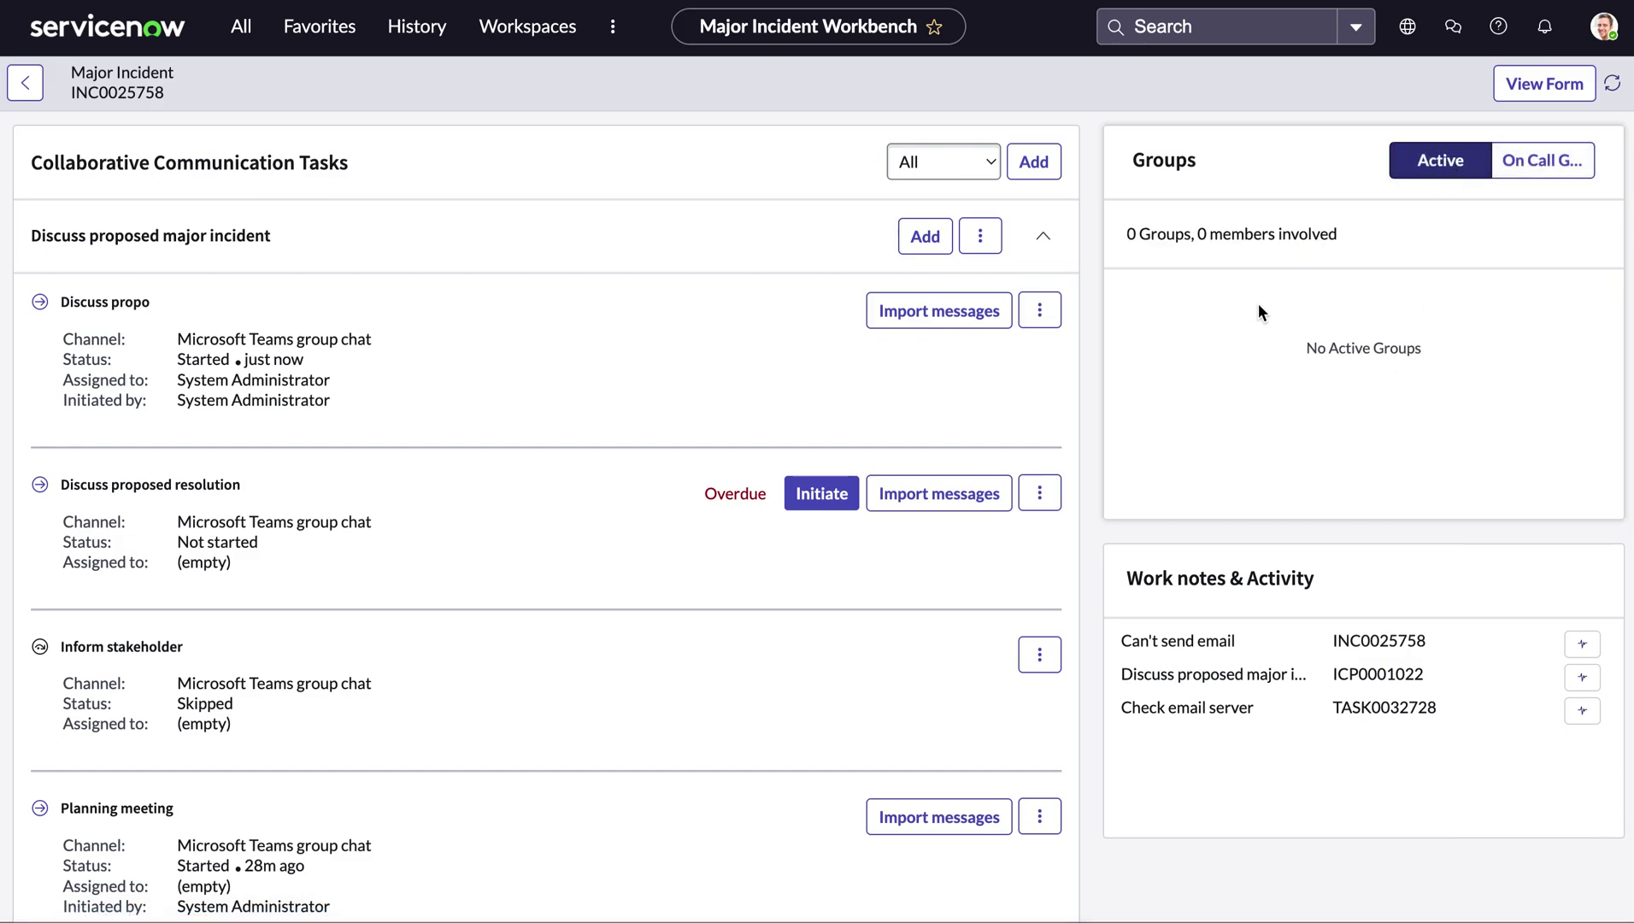
scroll(1222, 452, "up", 2)
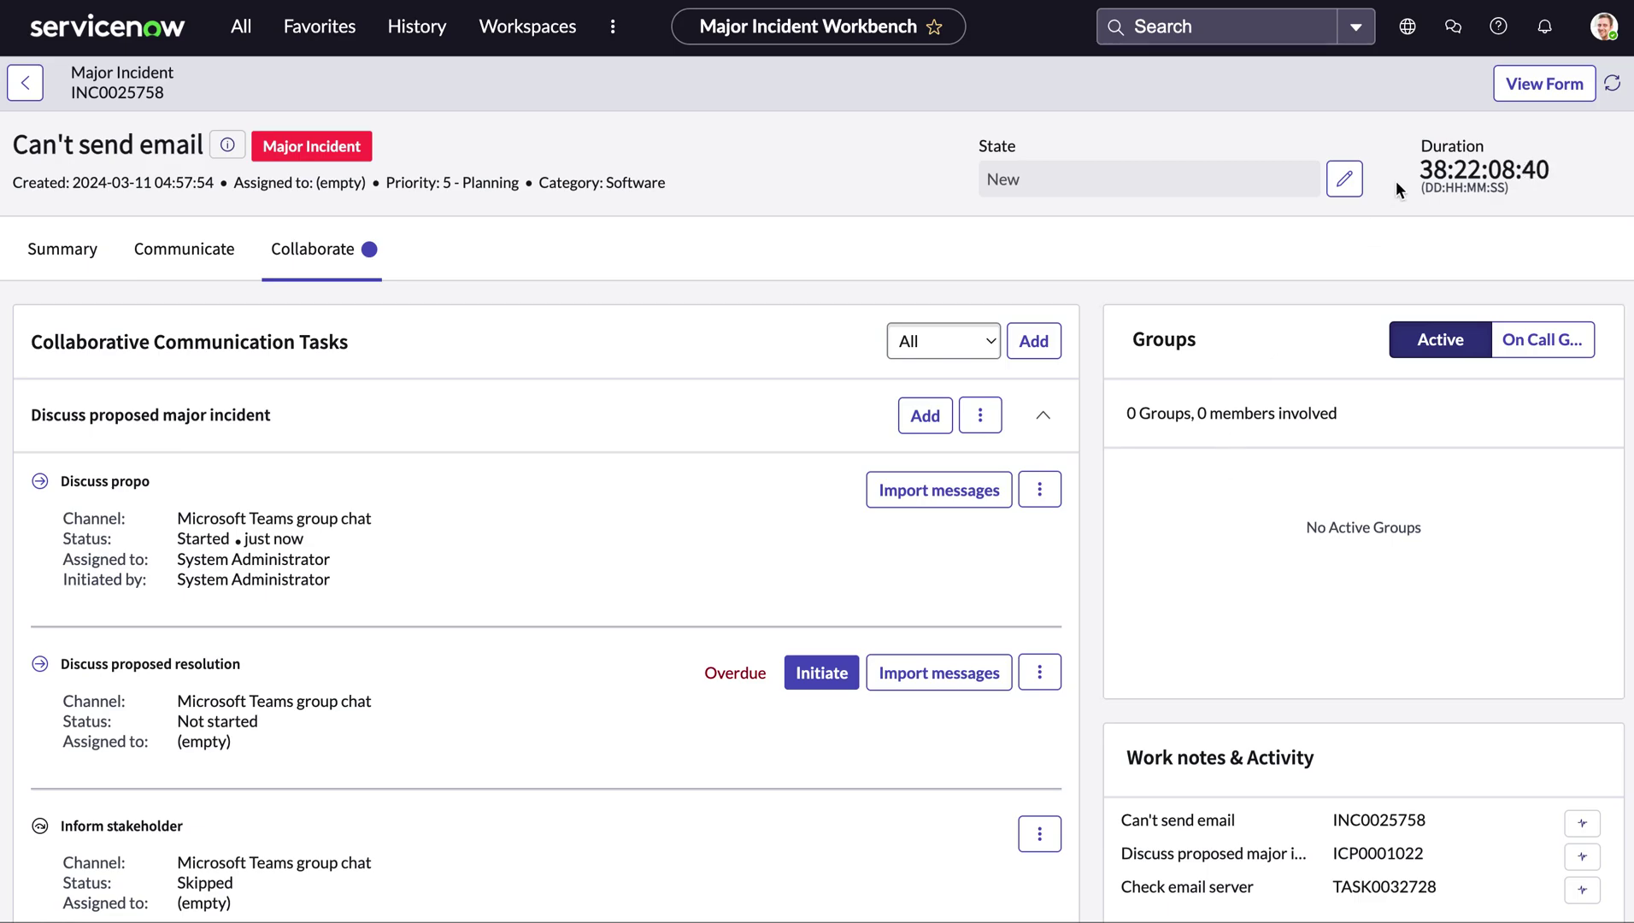
left_click(1345, 181)
Step: Resolve INC0025758 with code Solution provided and notes 'Email servier is now fixed'
left_click(1119, 197)
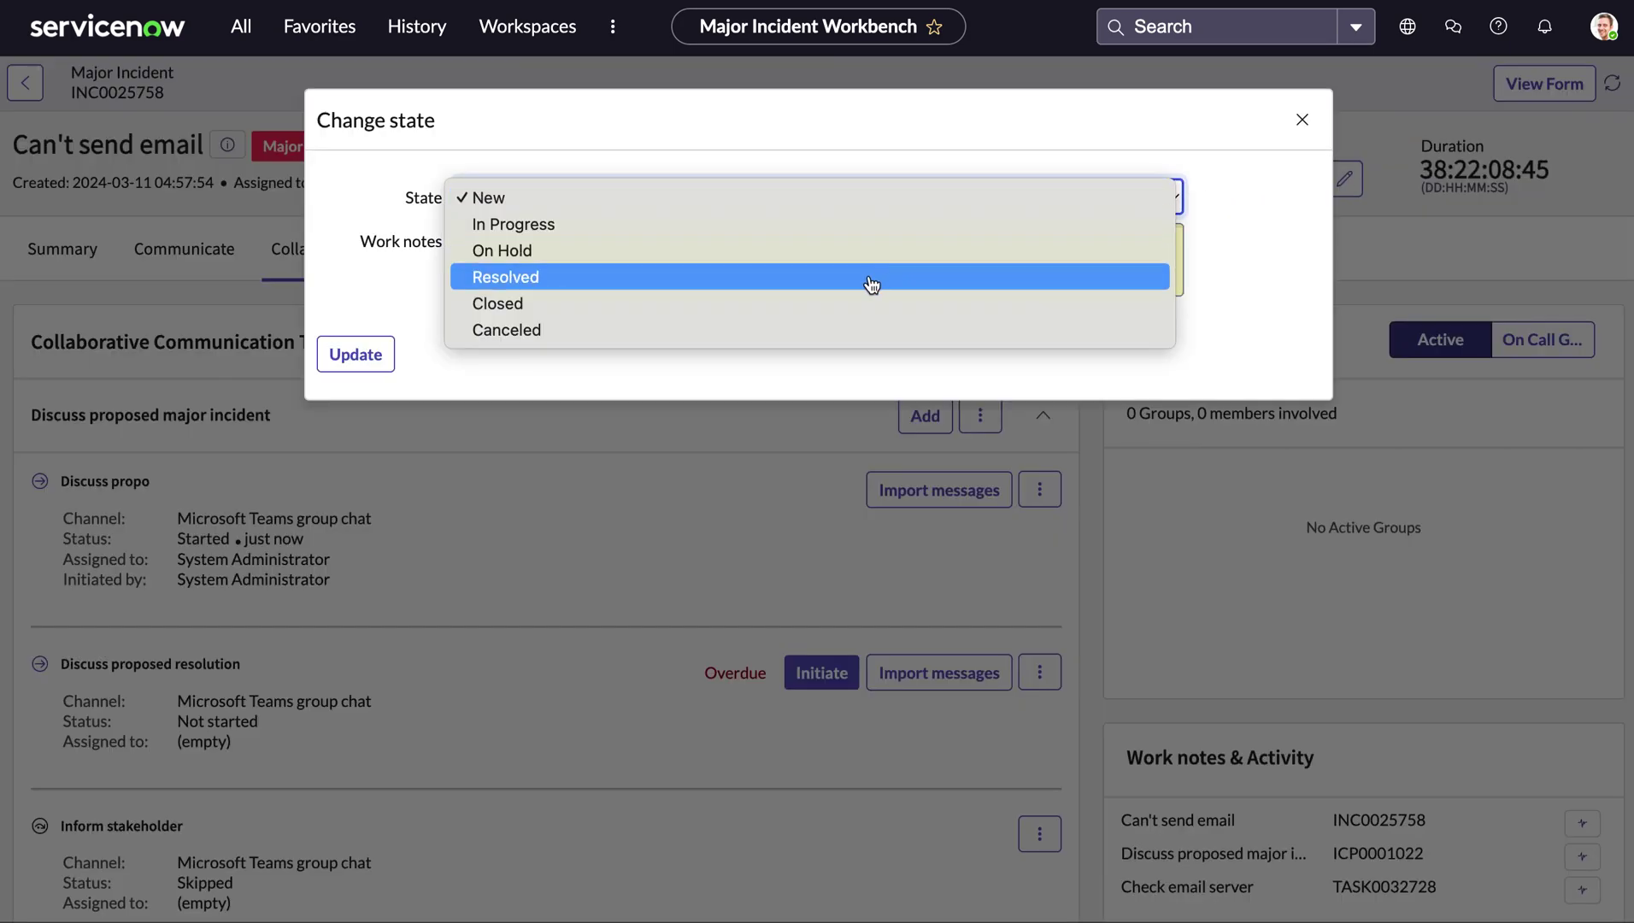
left_click(870, 280)
left_click(816, 248)
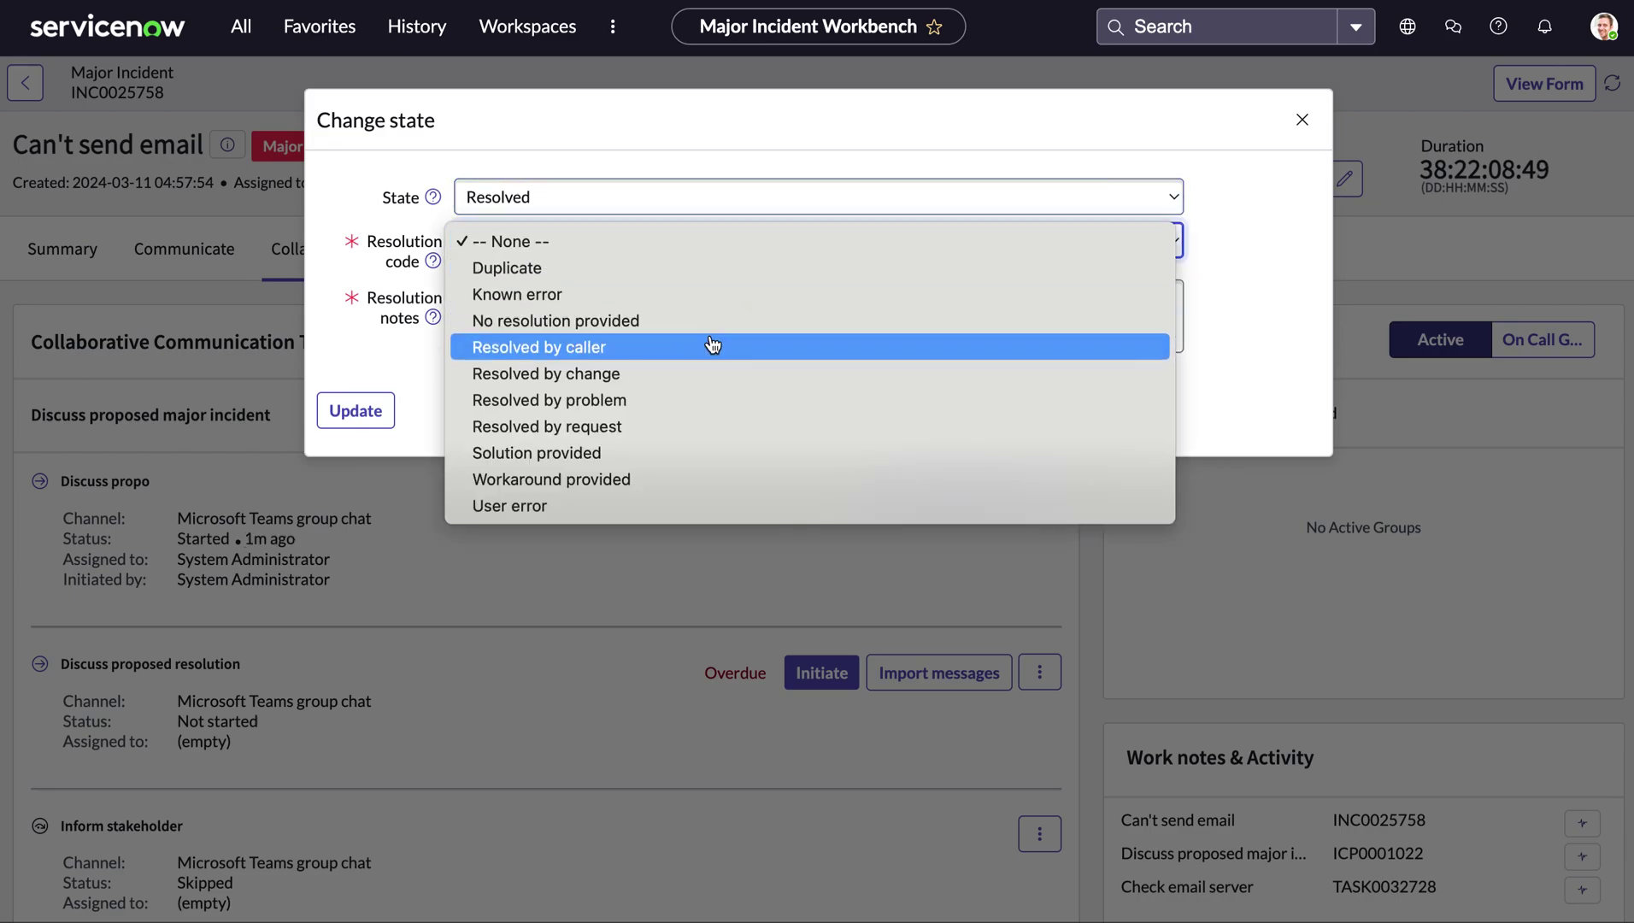
left_click(530, 452)
left_click(556, 325)
type("ehhj")
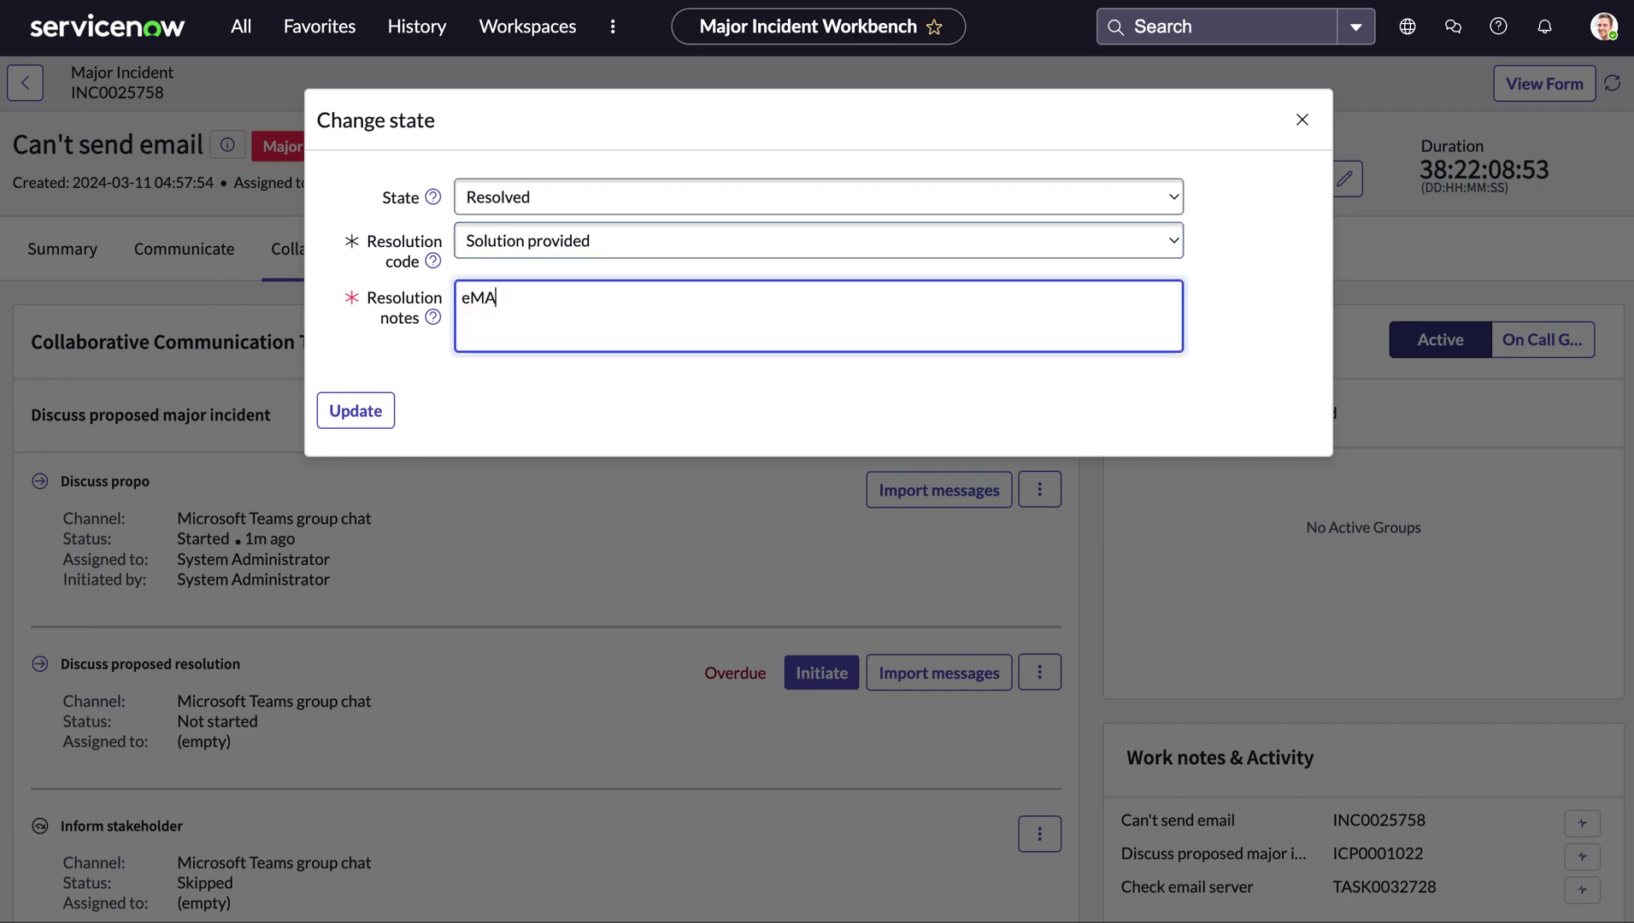
type("j")
key("BackSpace")
key("BackSpace")
key("BackSpace")
key("BackSpace")
key("BackSpace")
type("Email servier is now fixed")
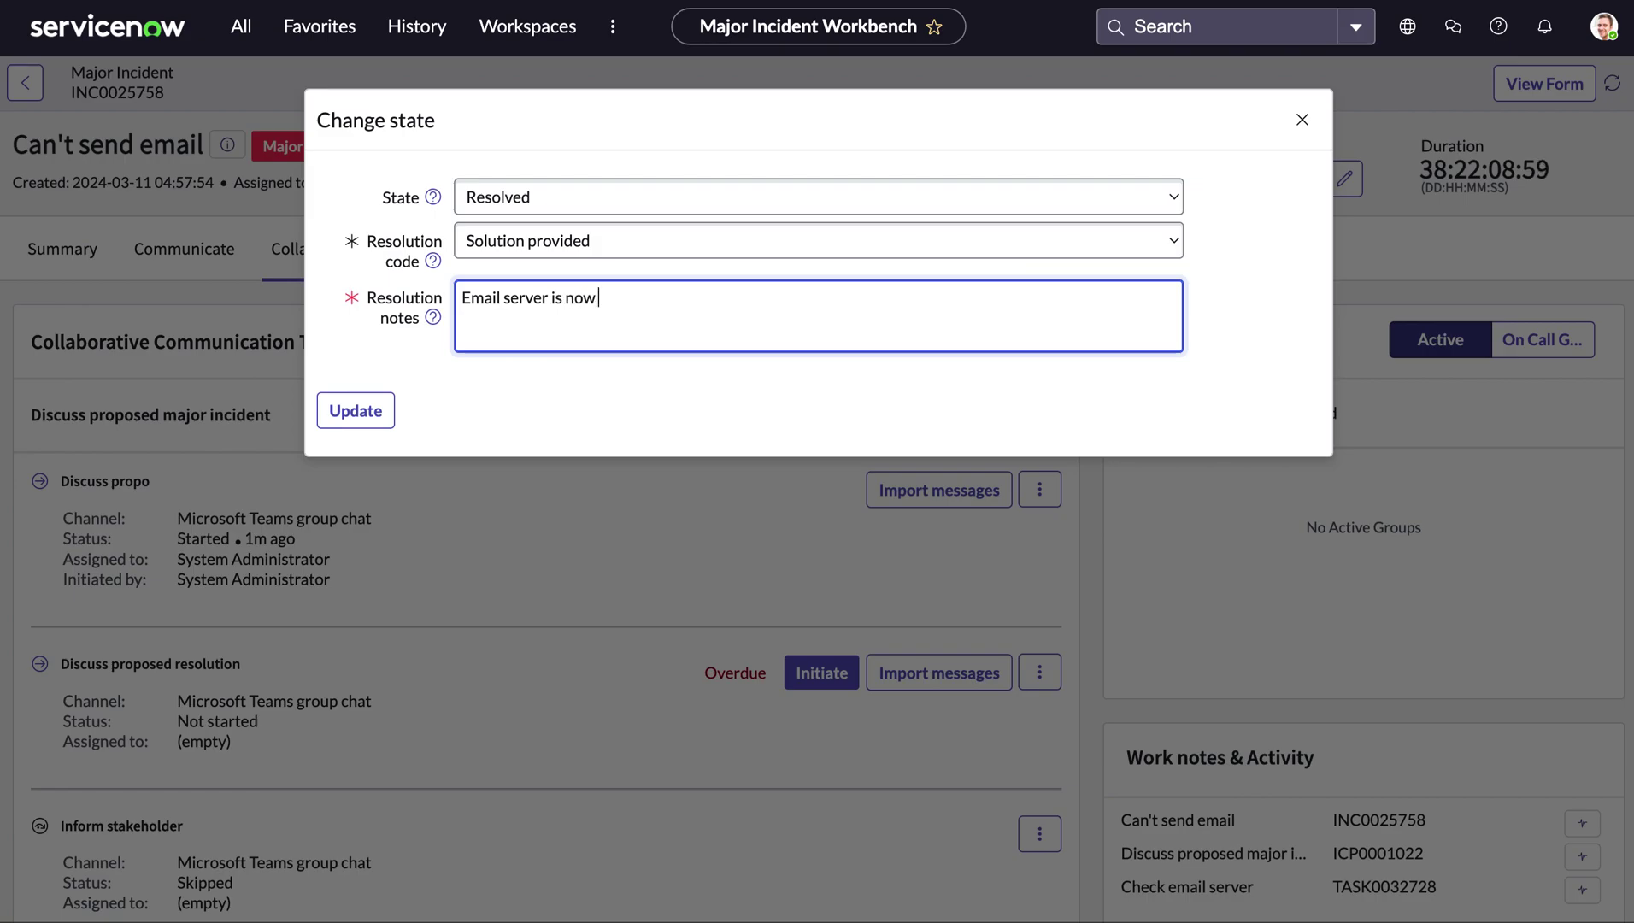
left_click(357, 412)
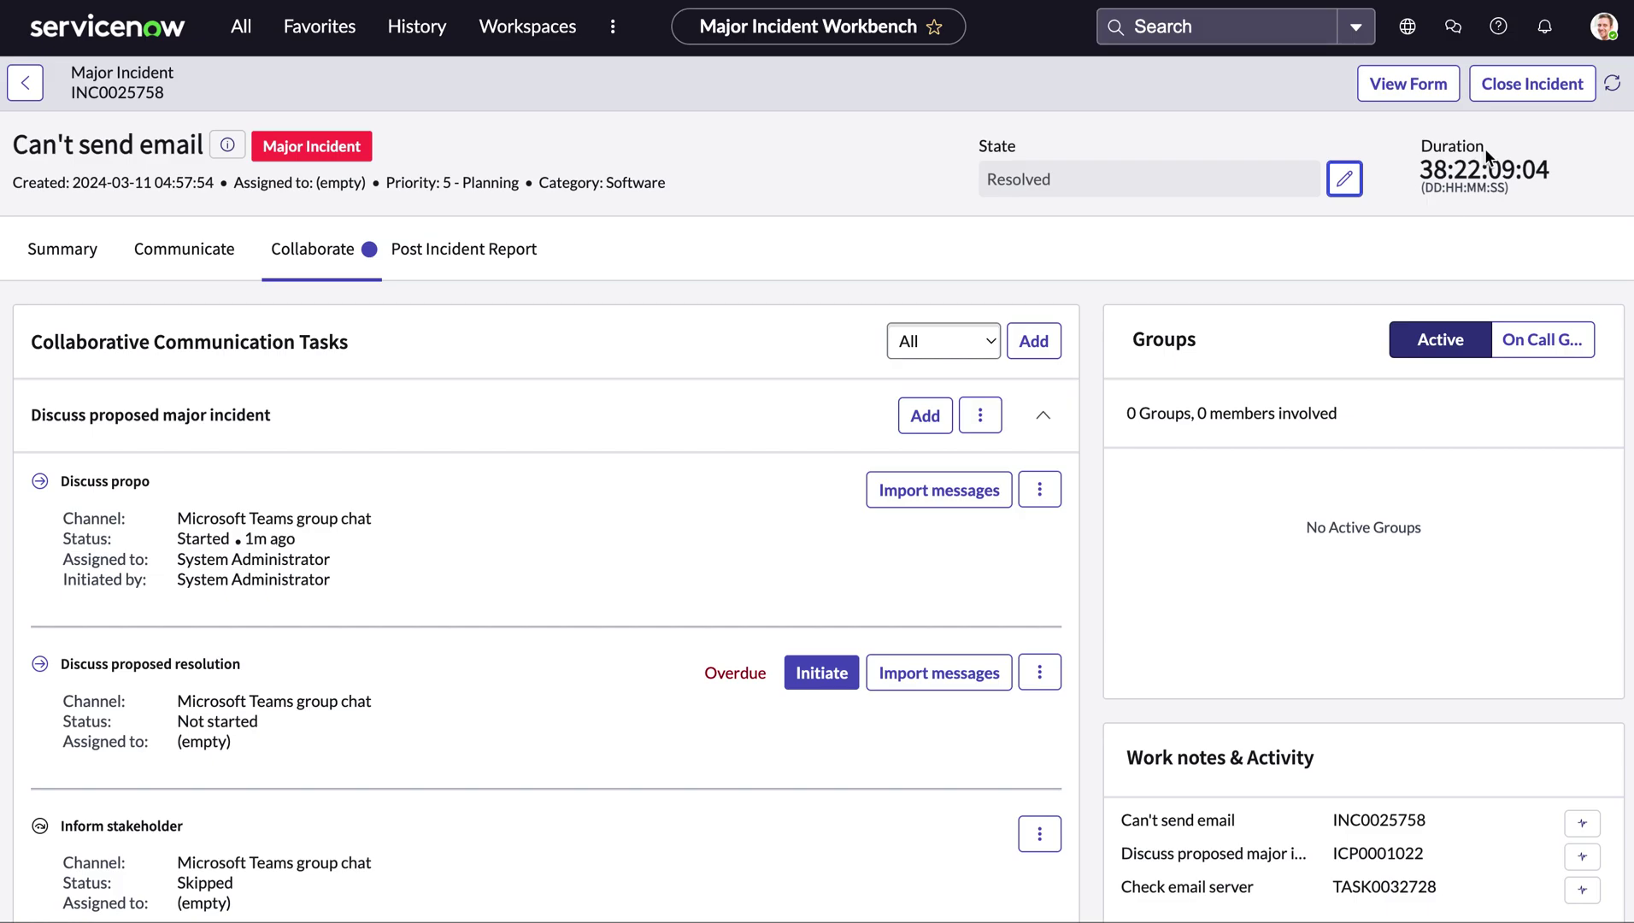
Step: Show INC0025758's Post Incident Report with its identify, respond and resolve times, then expand the complete report
left_click(516, 250)
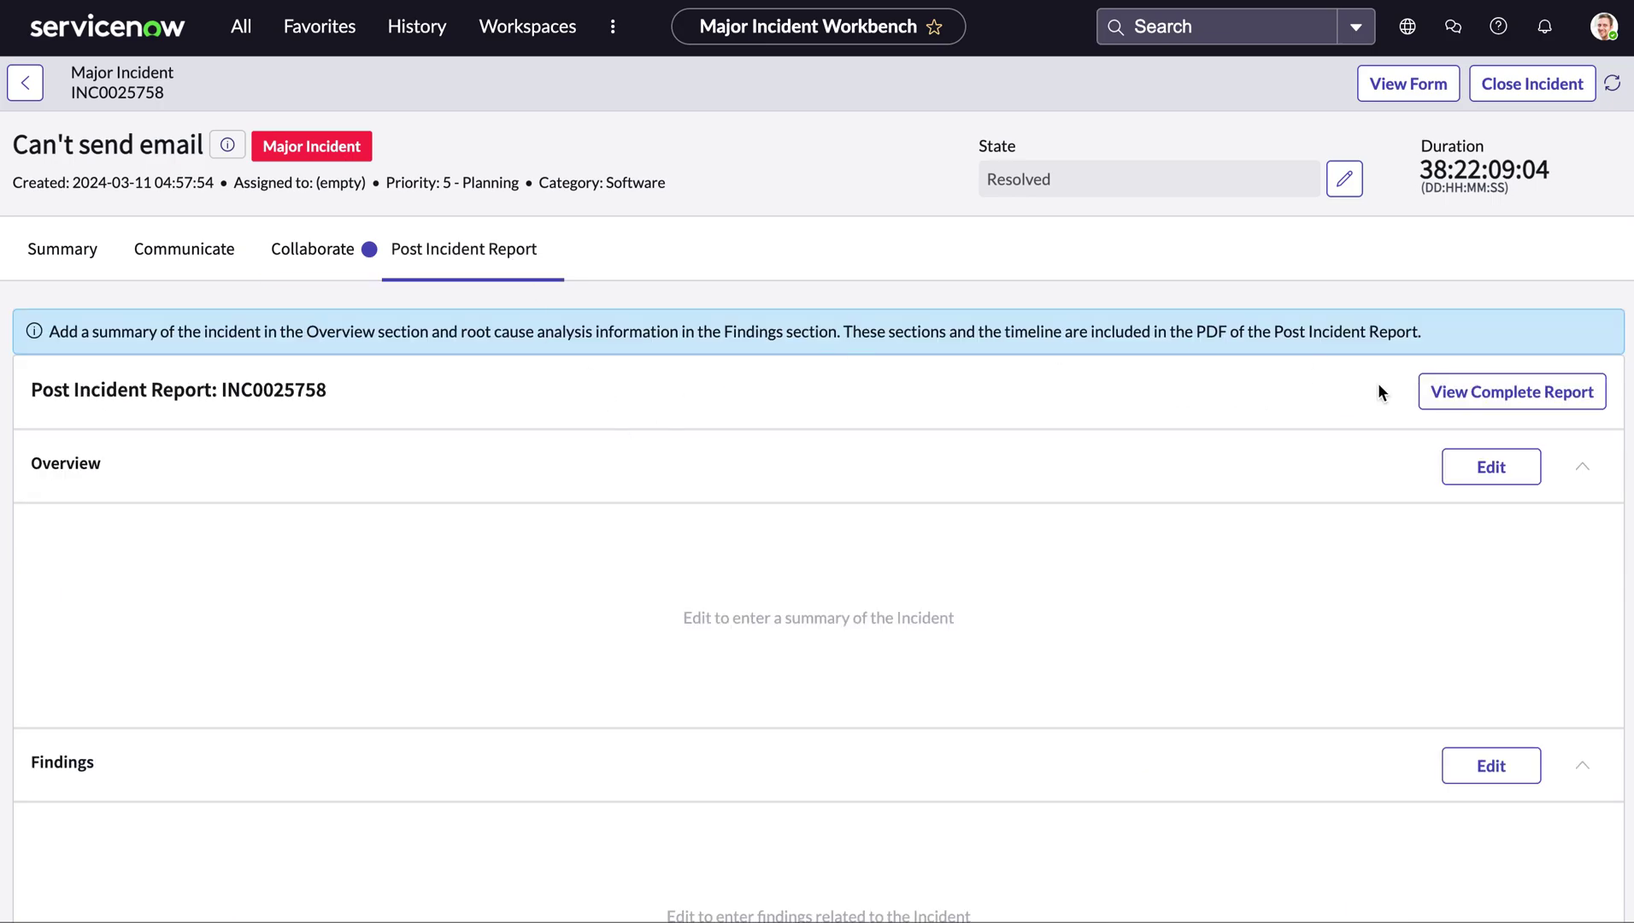
scroll(360, 512, "down", 2)
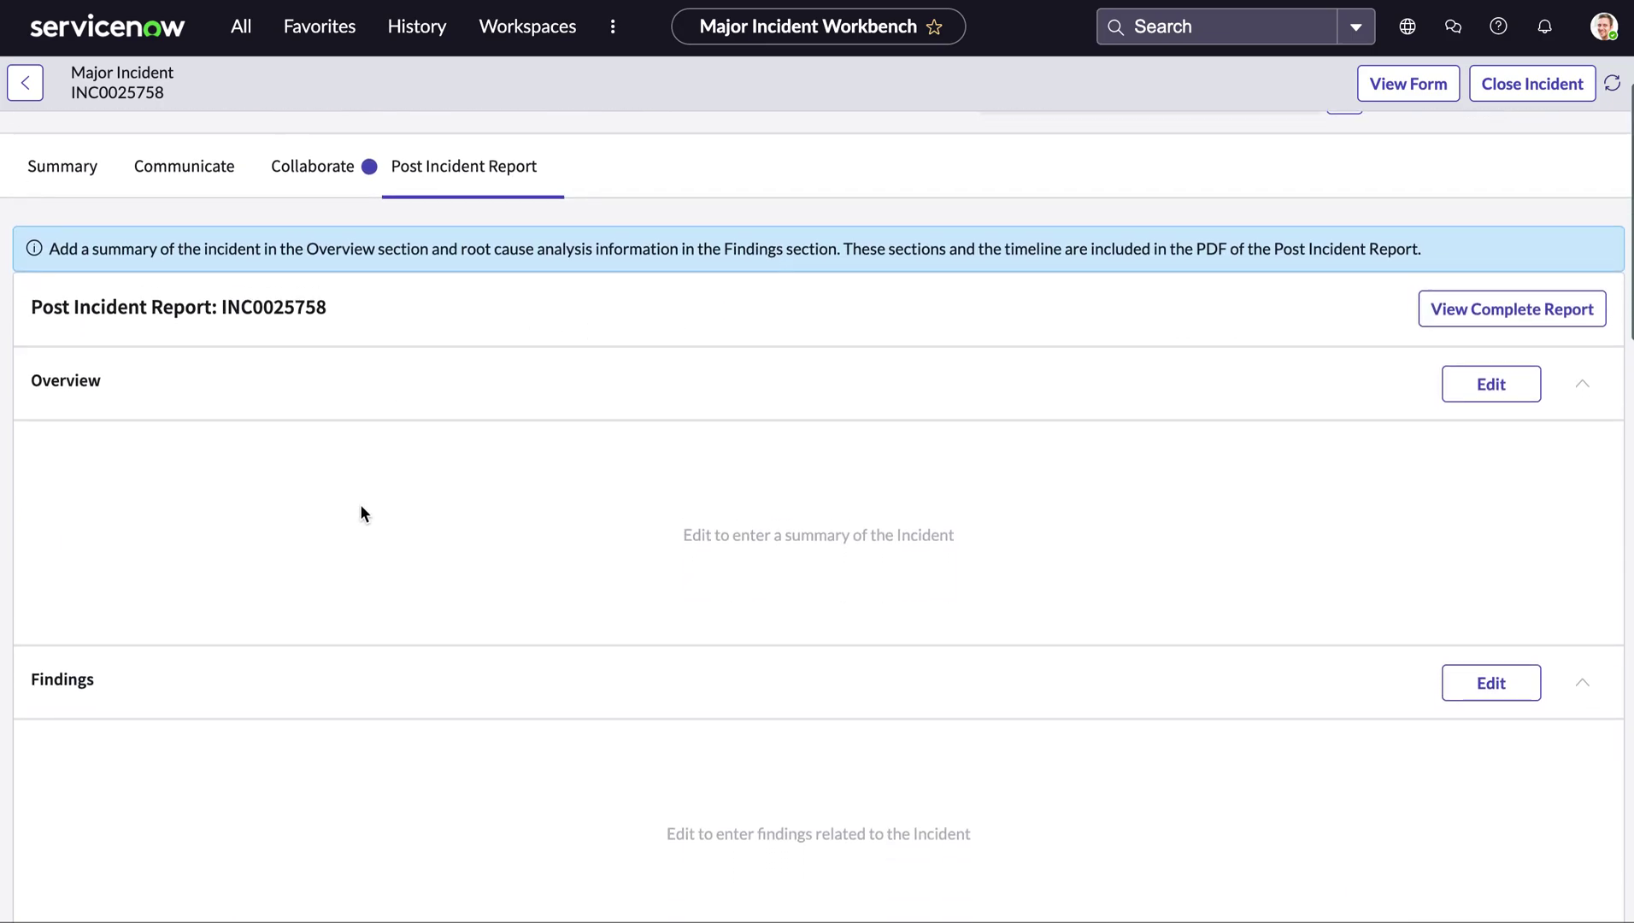
scroll(1222, 197, "up", 2)
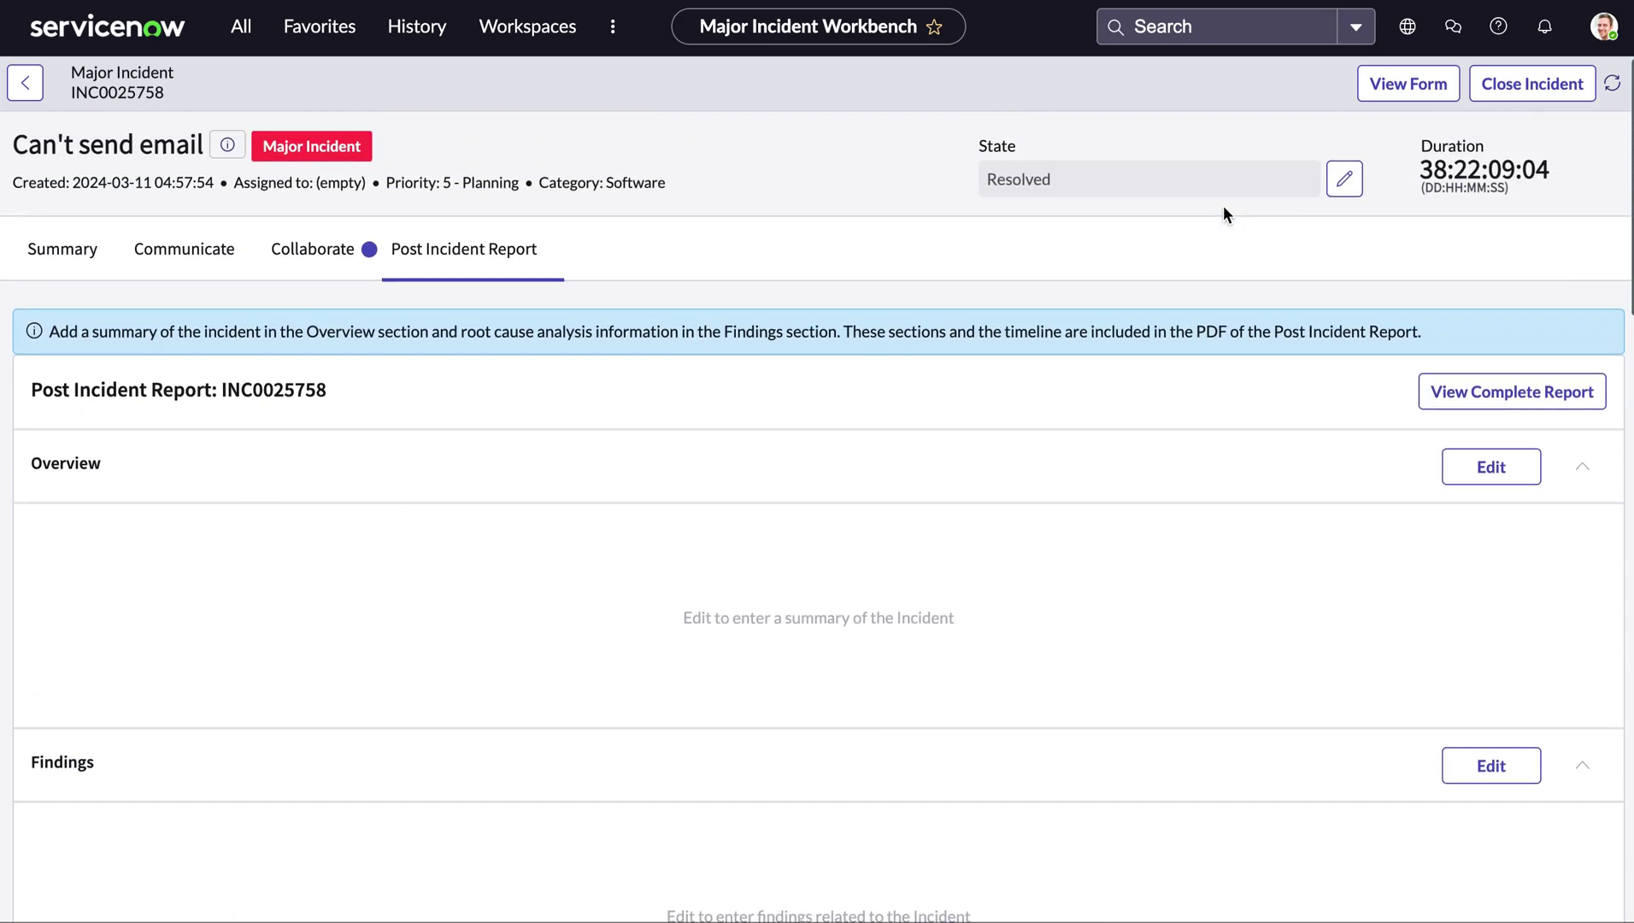
left_click(1478, 395)
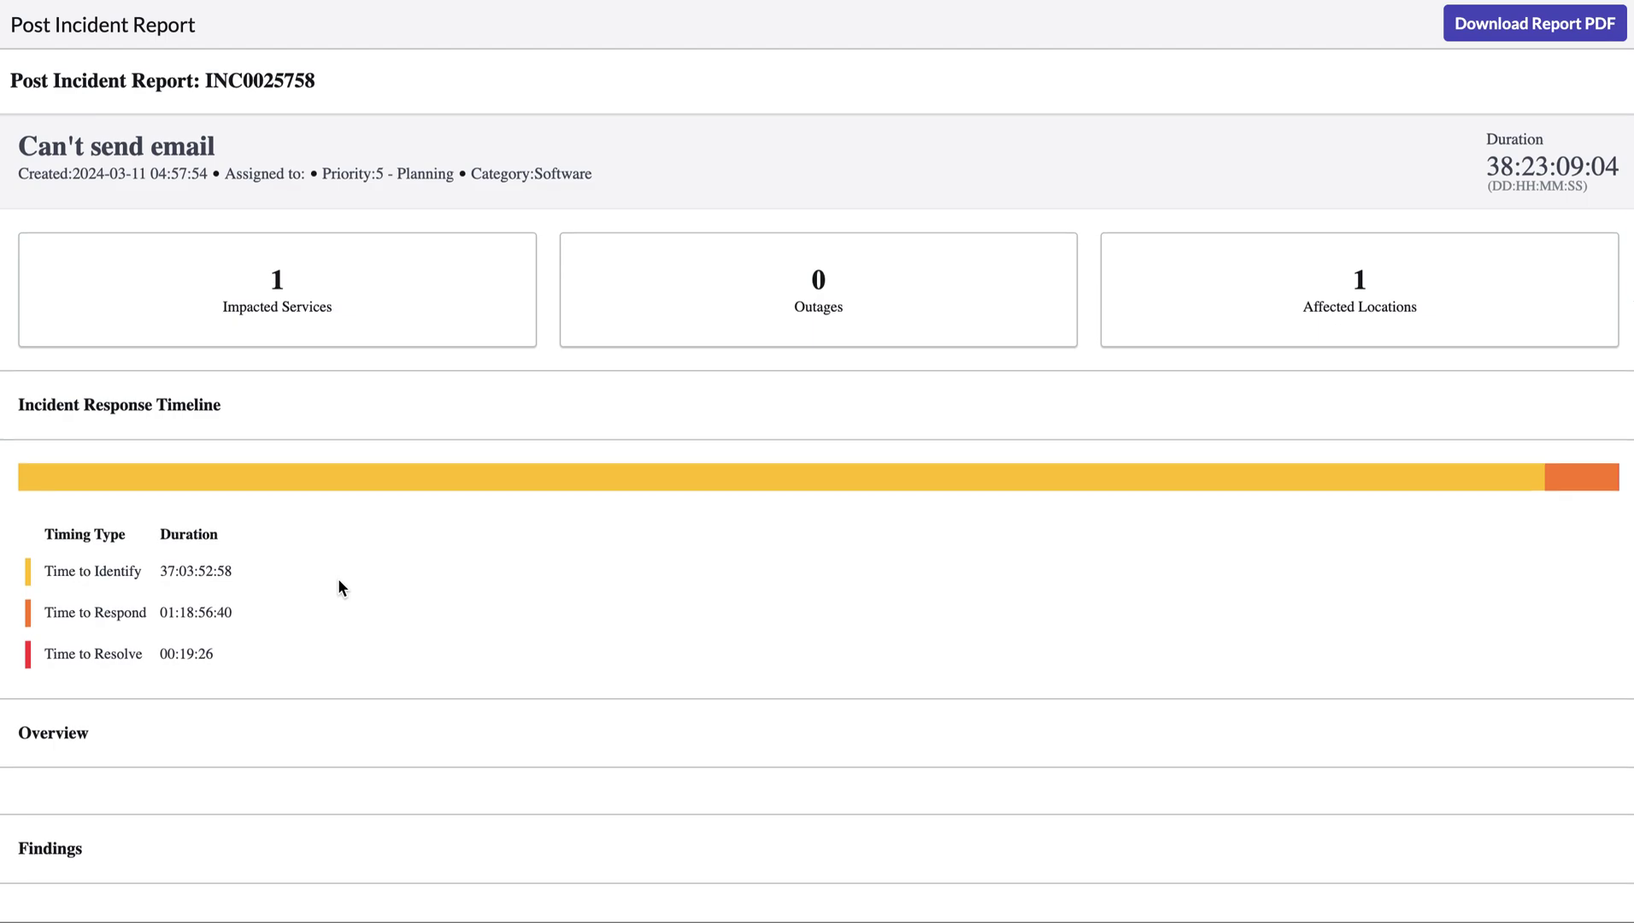
Step: Scroll through the report's response timeline, details, resolution notes and related change CHG9030002
scroll(340, 585, "down", 2)
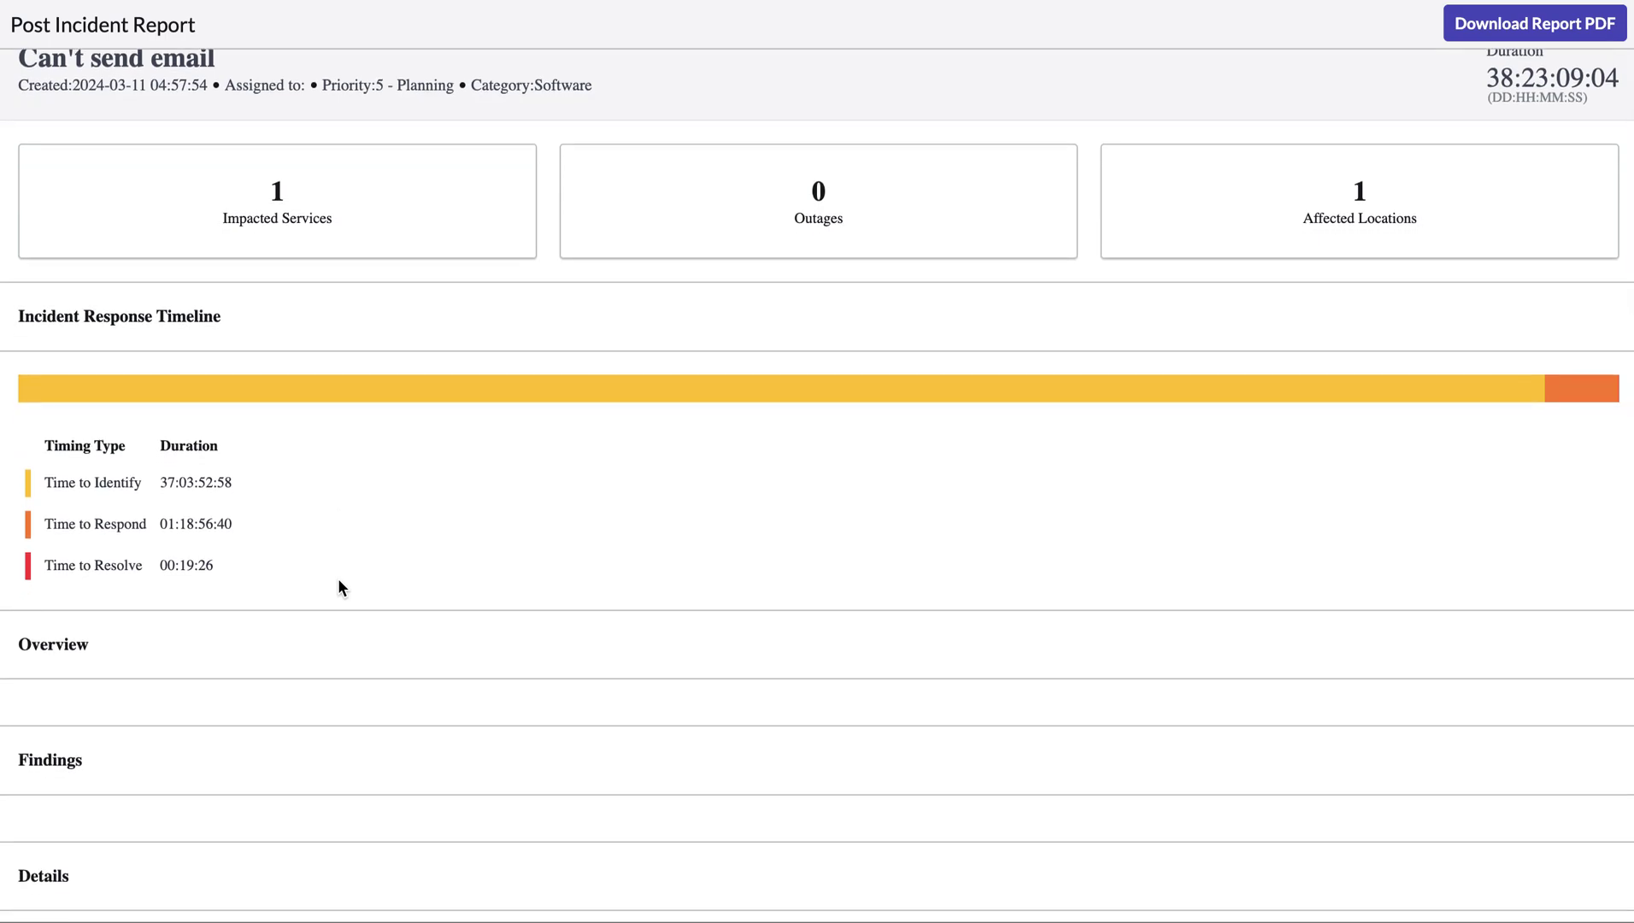
scroll(338, 580, "down", 1)
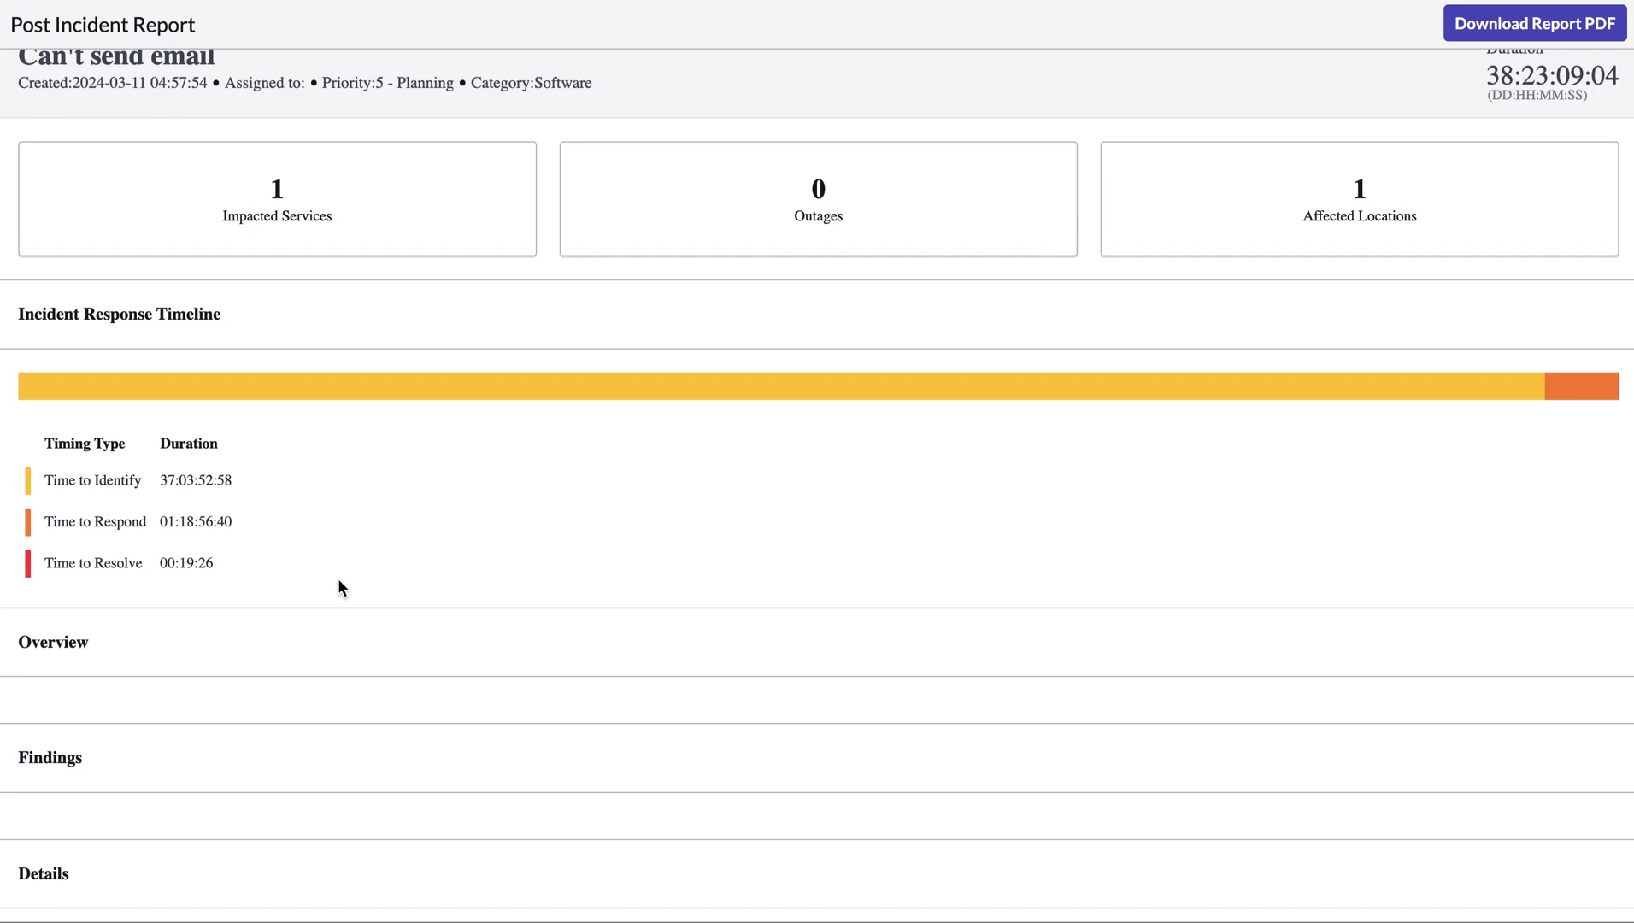
scroll(339, 587, "down", 1)
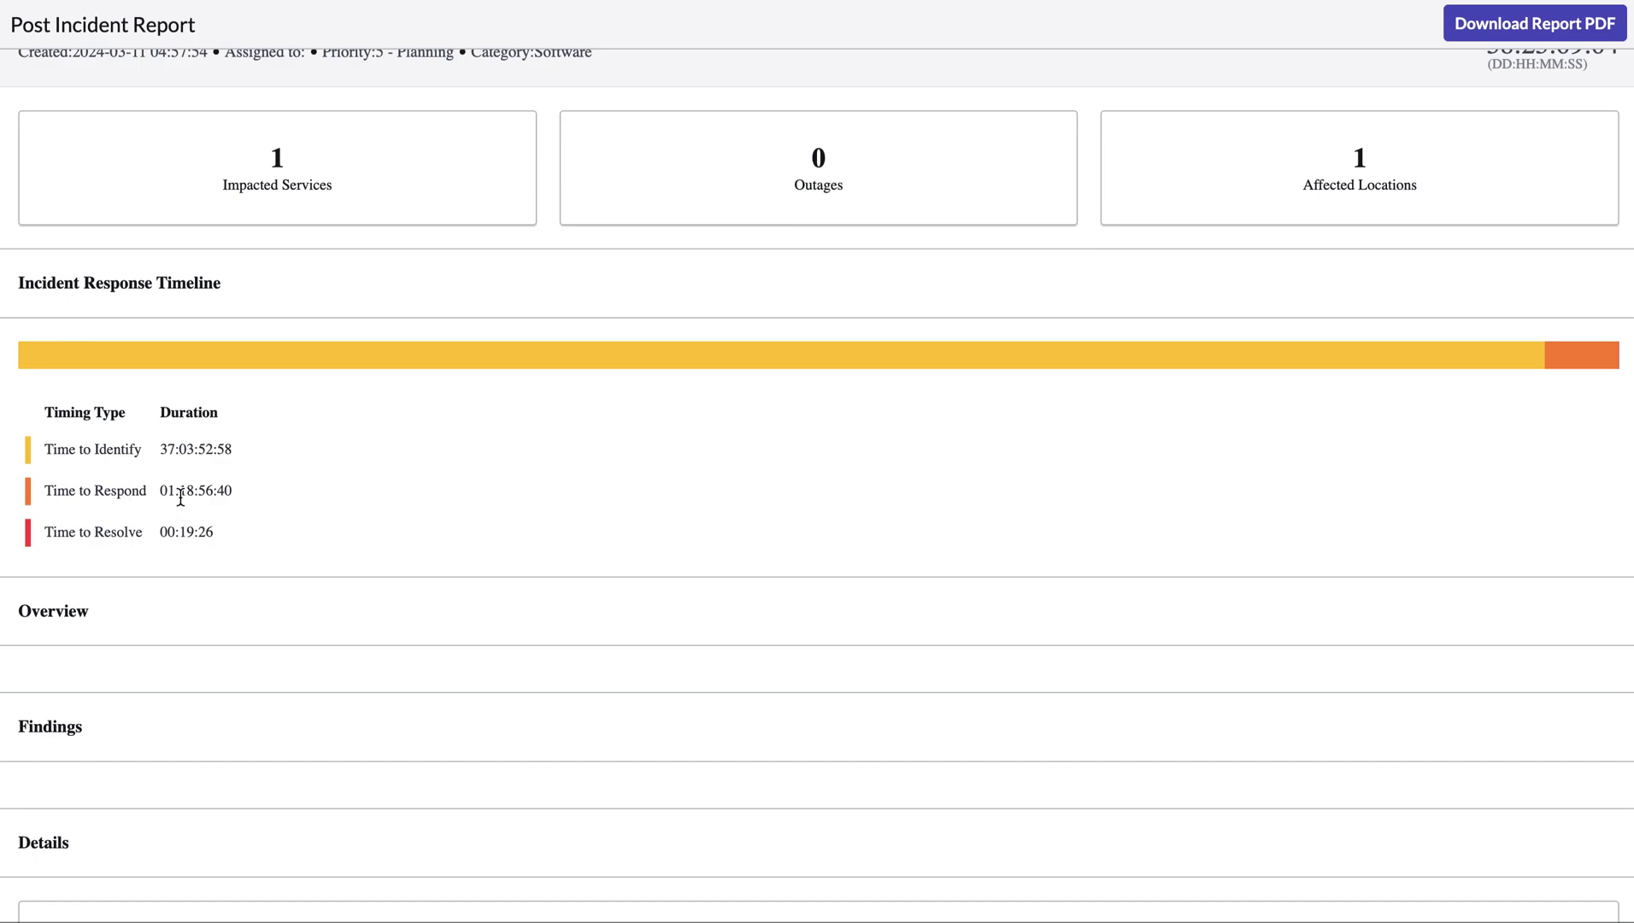
scroll(208, 541, "down", 1)
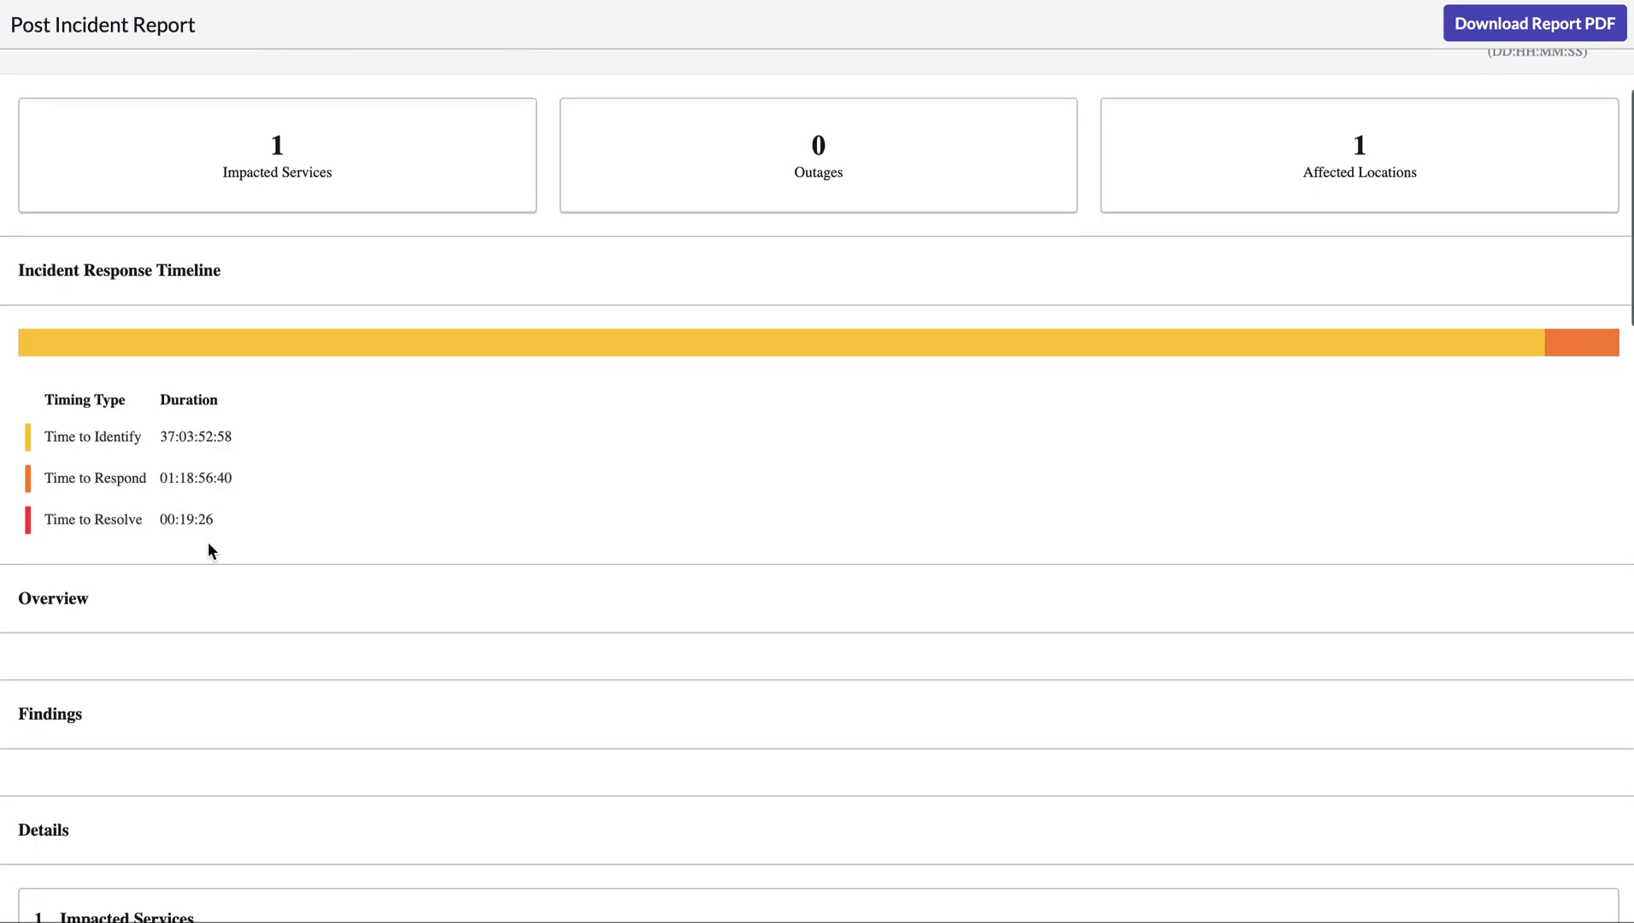
scroll(208, 541, "up", 3)
scroll(371, 241, "down", 5)
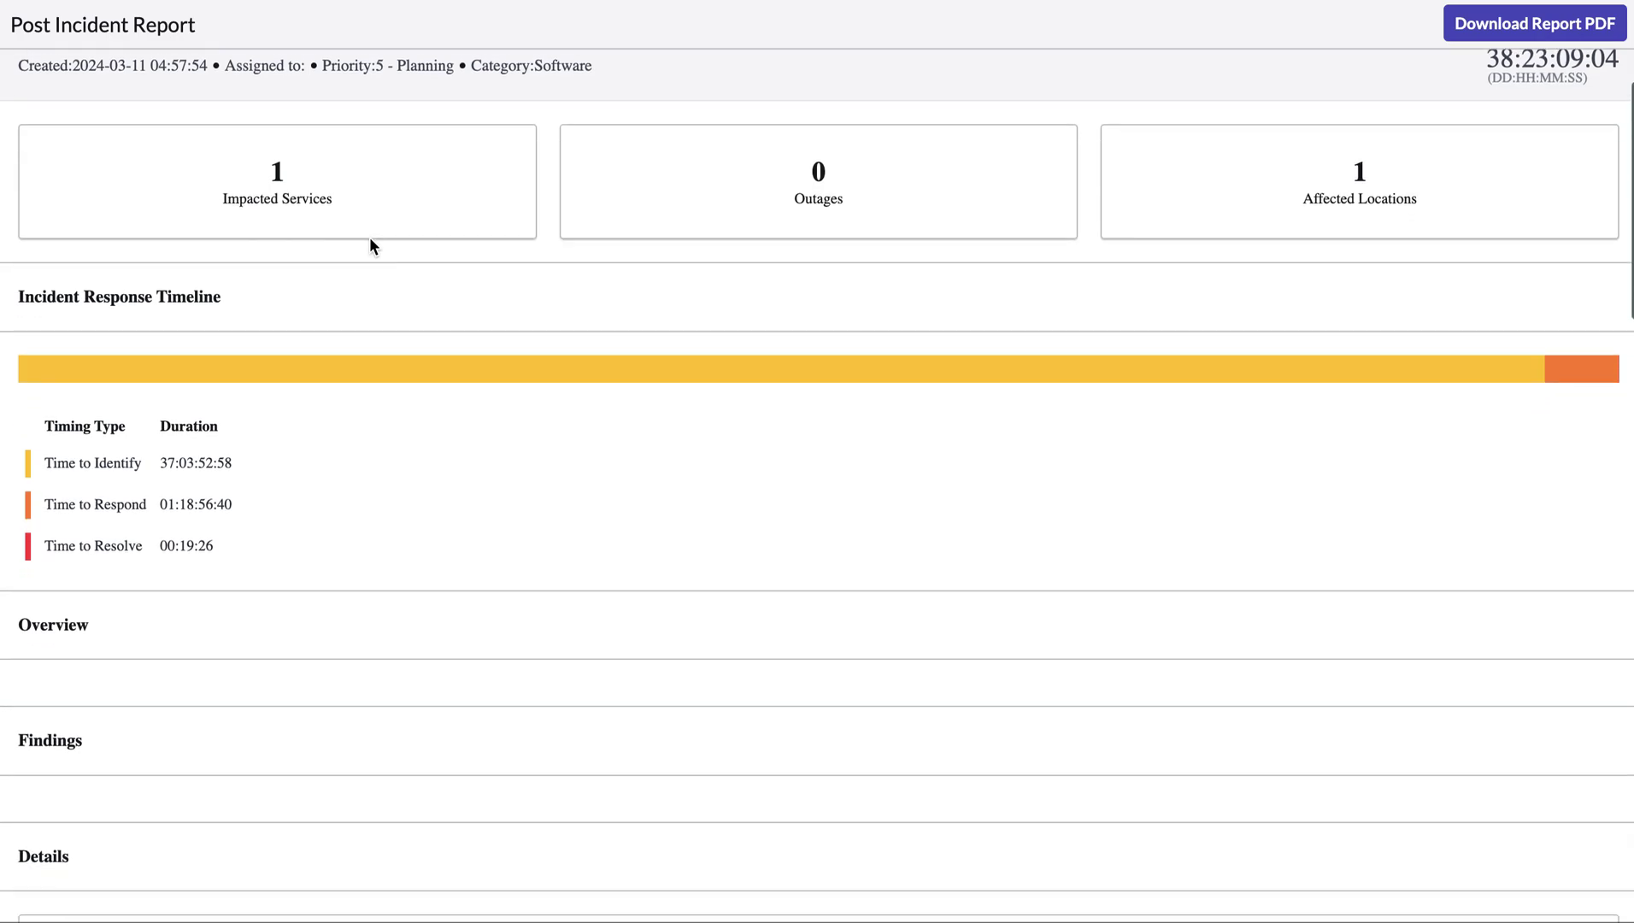
scroll(369, 247, "down", 5)
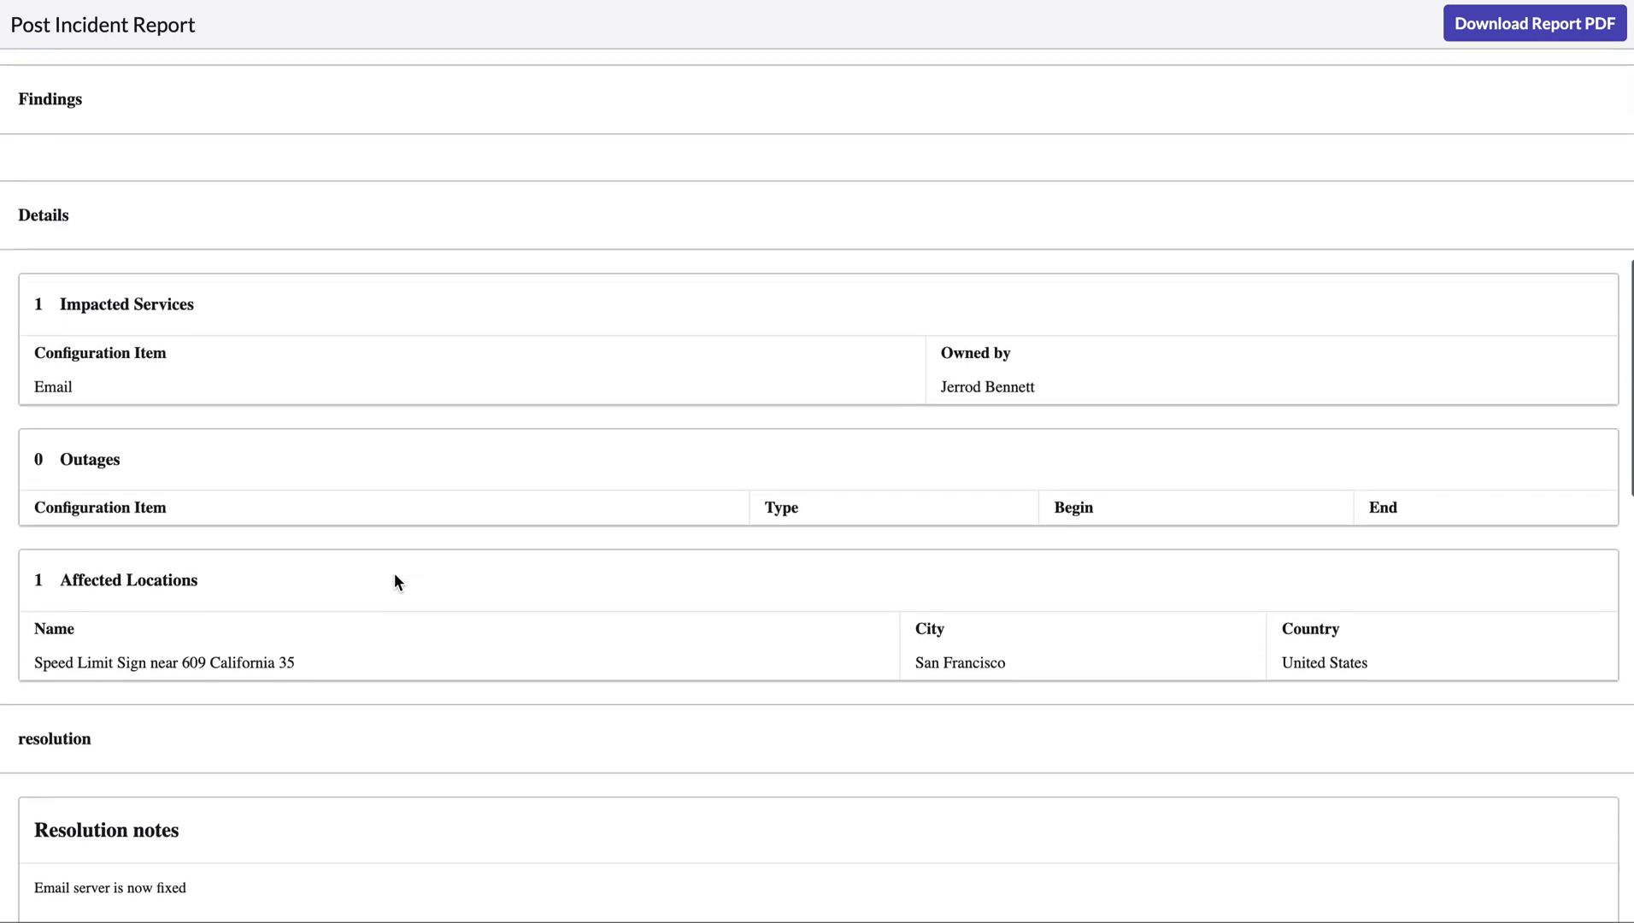
scroll(395, 579, "down", 3)
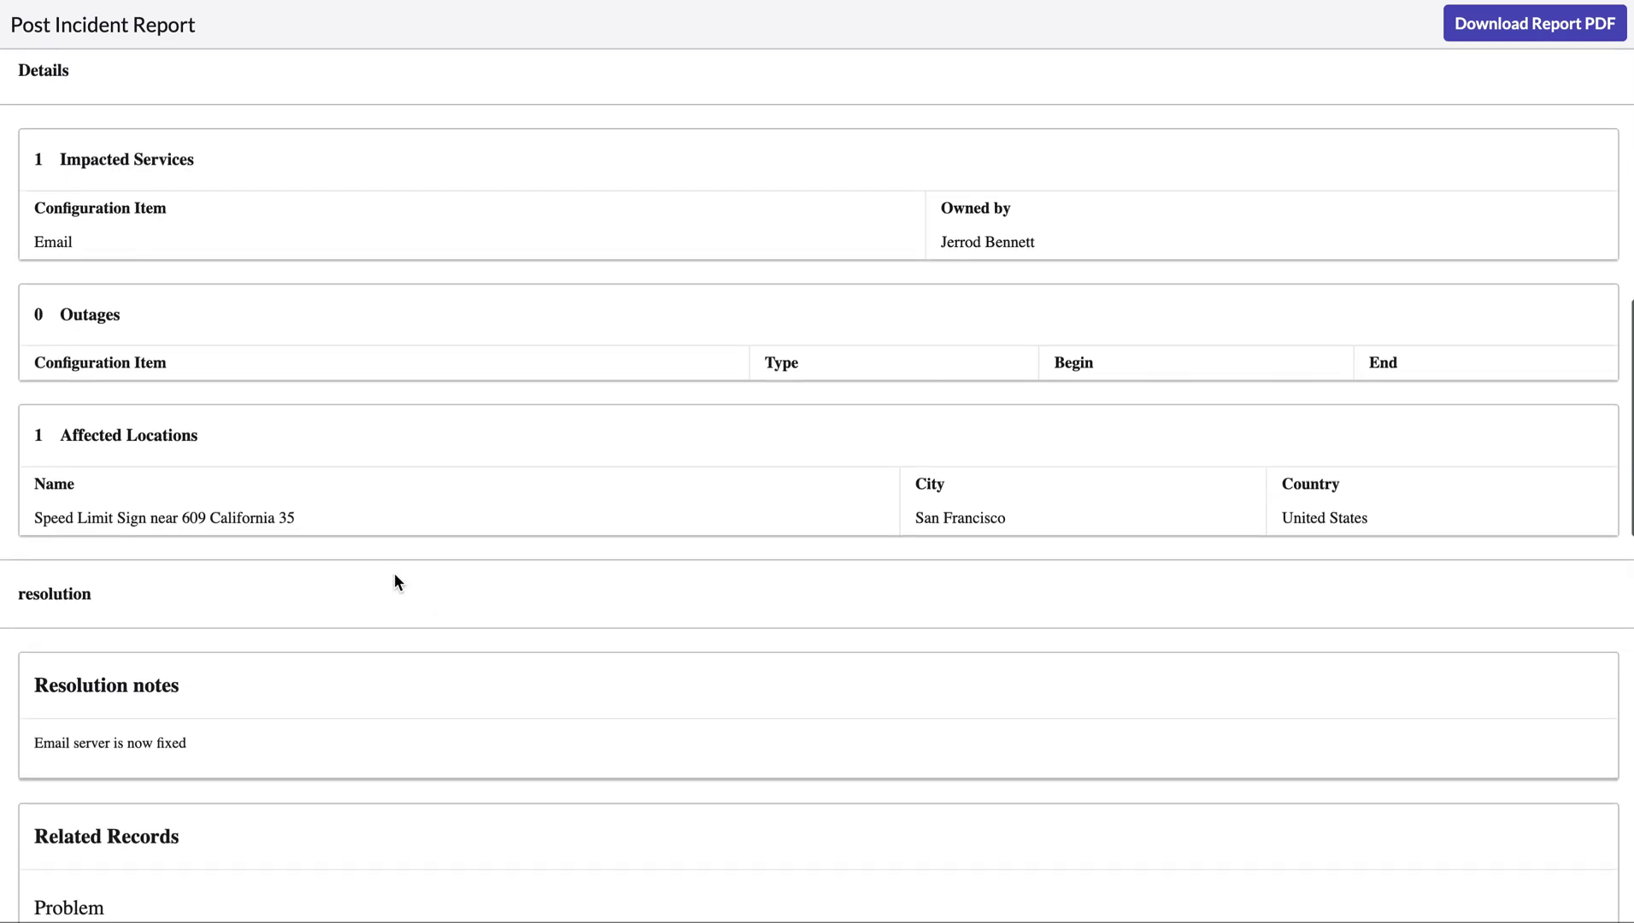
scroll(395, 568, "down", 2)
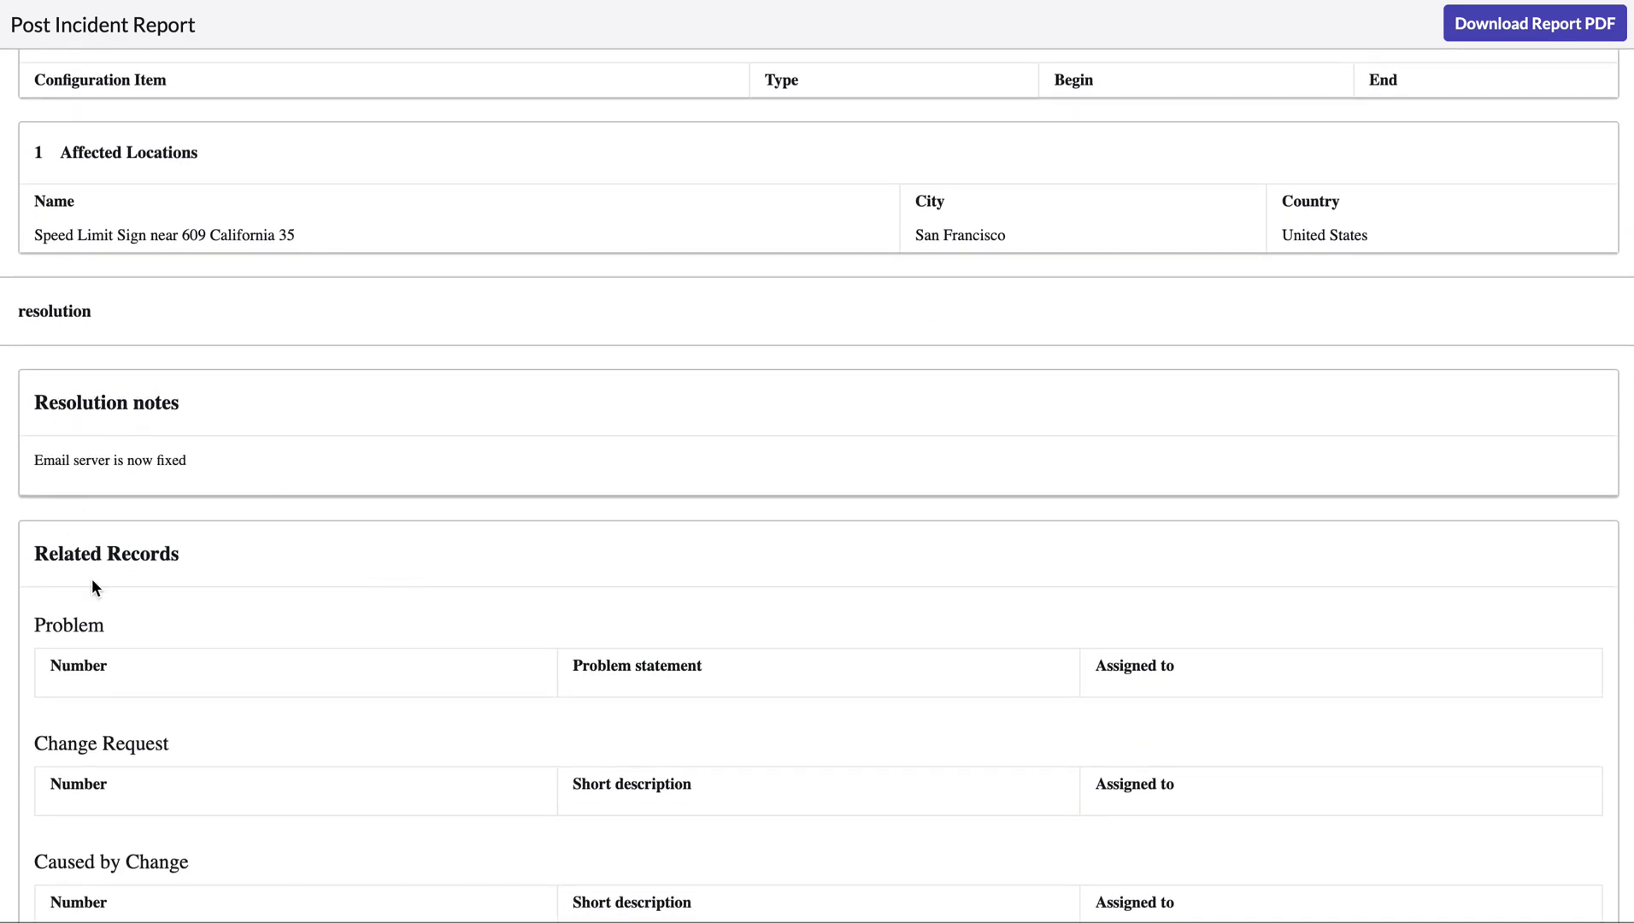
scroll(92, 579, "down", 3)
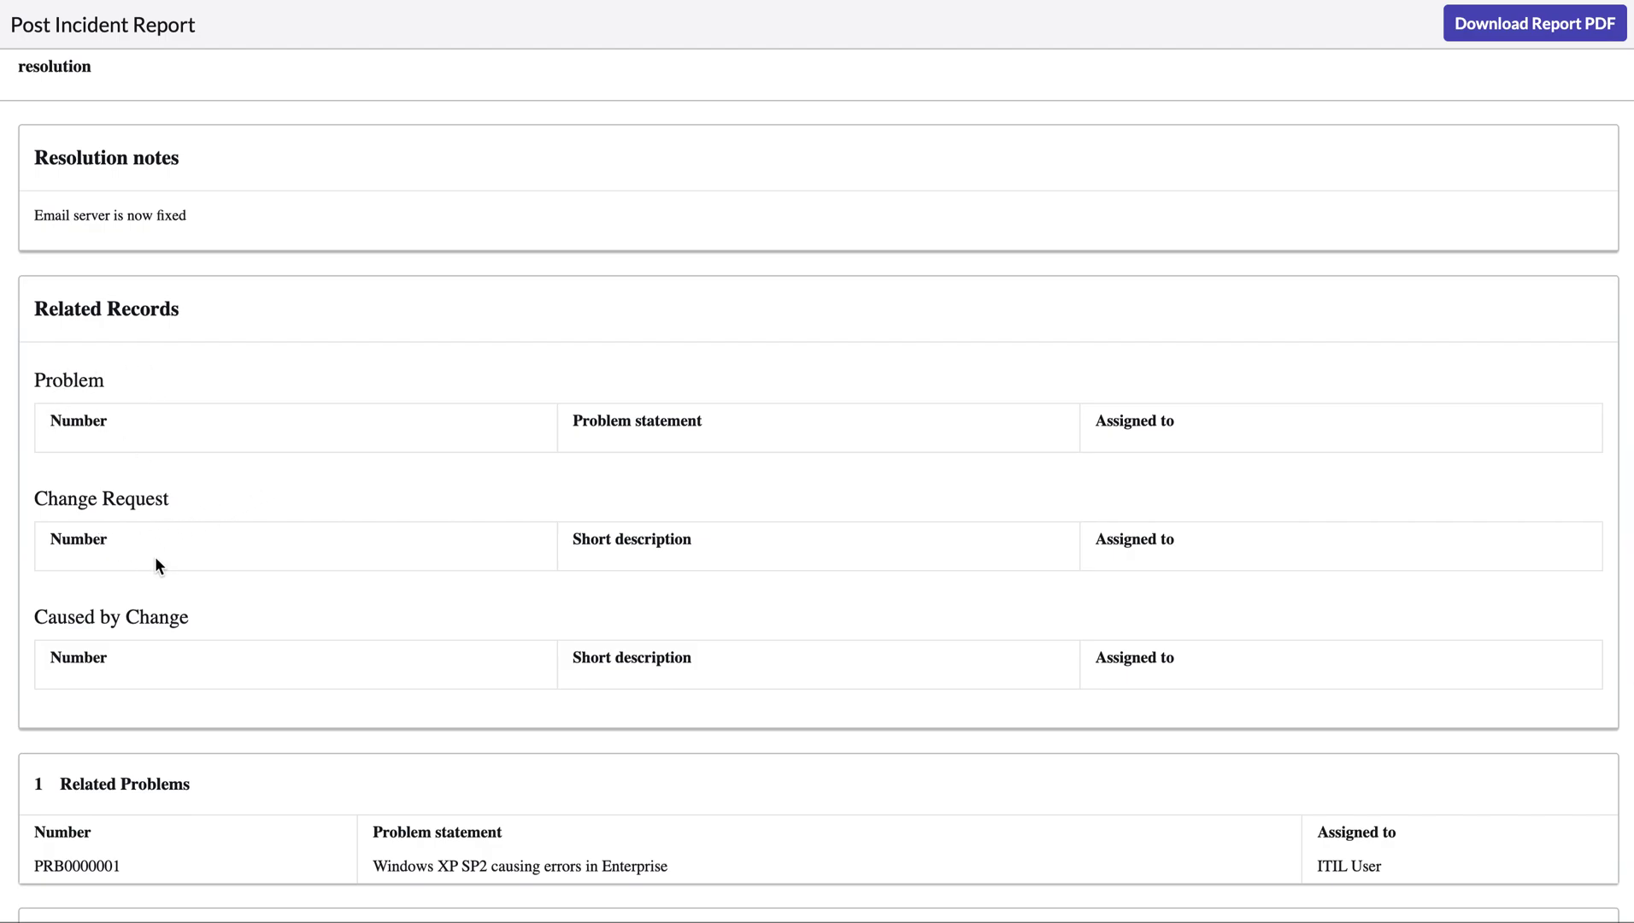
scroll(155, 557, "down", 6)
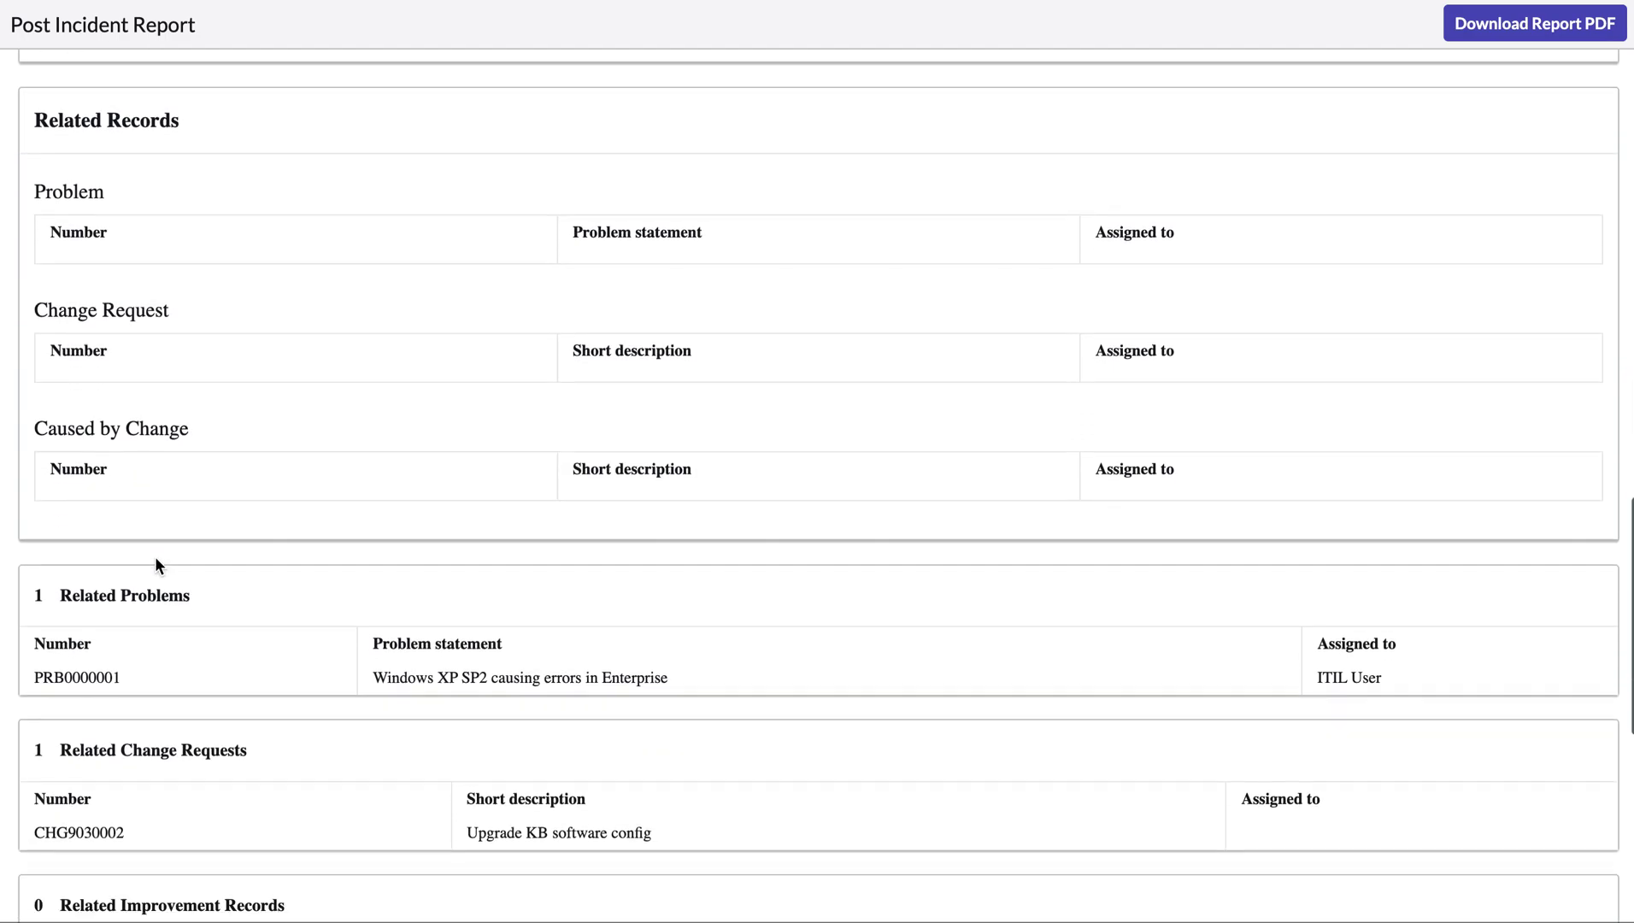
scroll(156, 557, "down", 4)
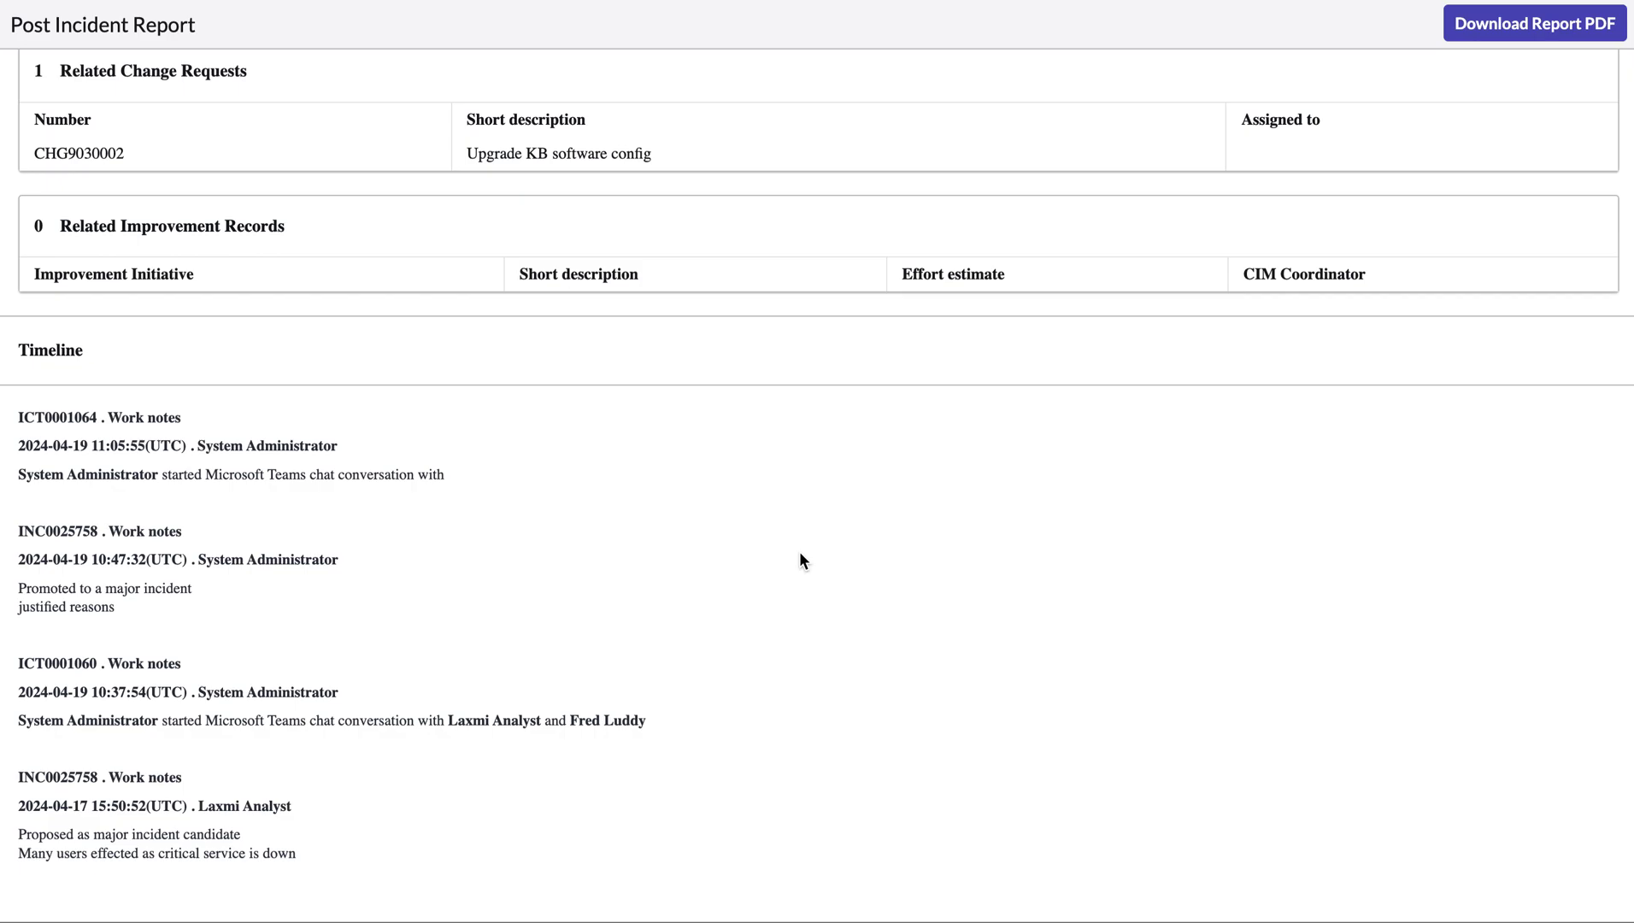
Step: Return to slide 4, 'ITSM Capabilities & Survey Responses', in the slideshow
key("ctrl+Left")
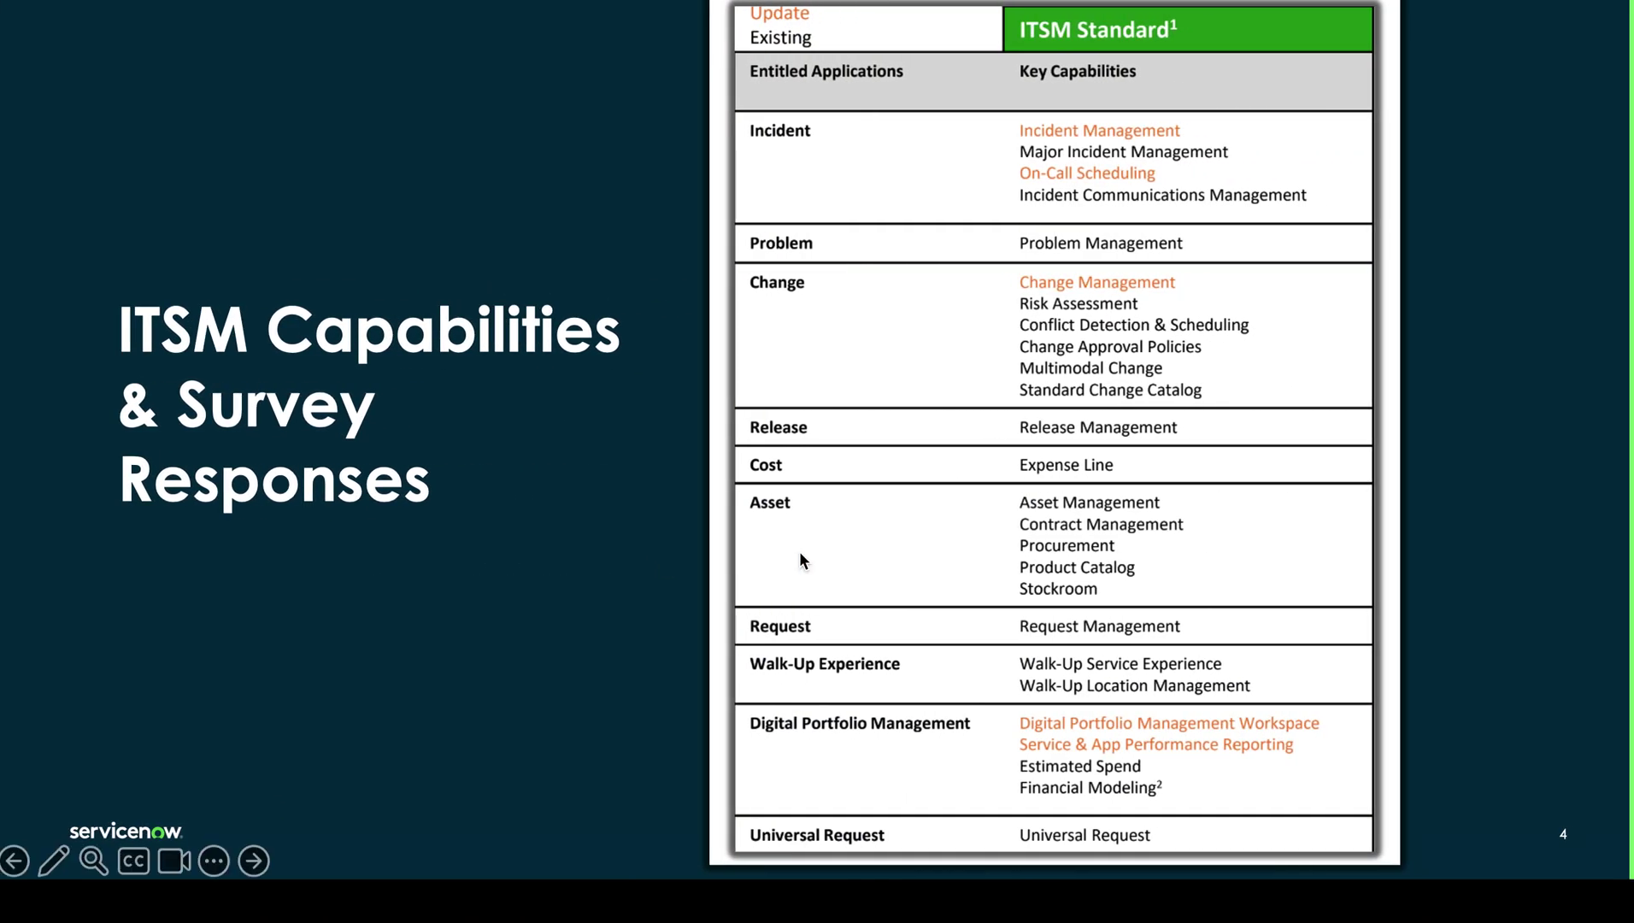